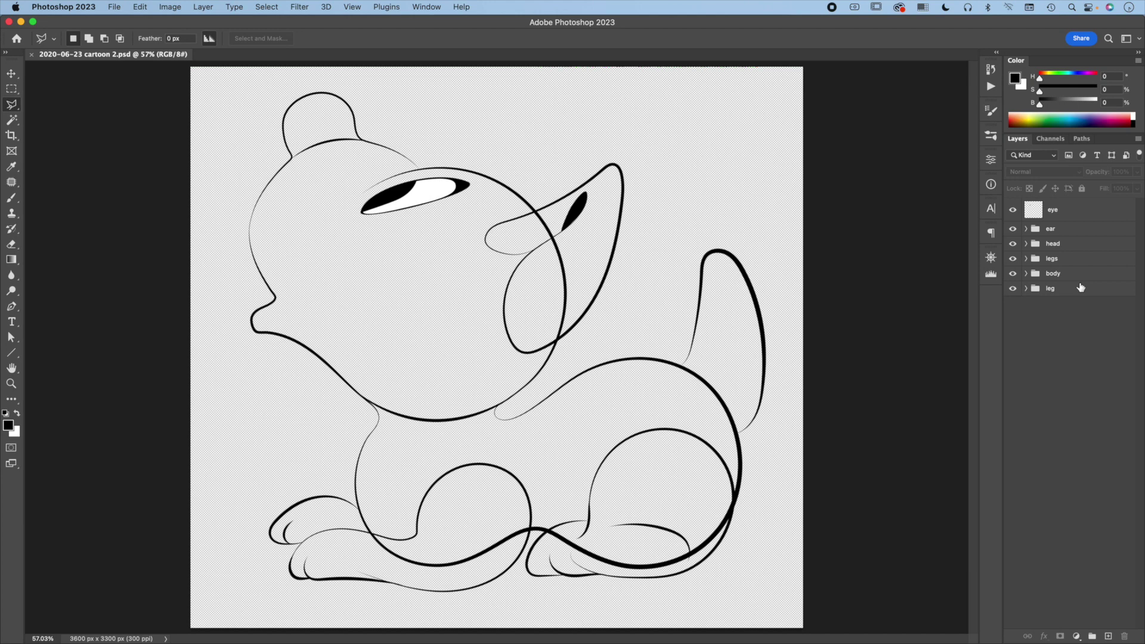
# Step: Apply Merge Group to the ear, head, legs, body and leg groups so each becomes one layer
pyautogui.rightClick(1076, 231)
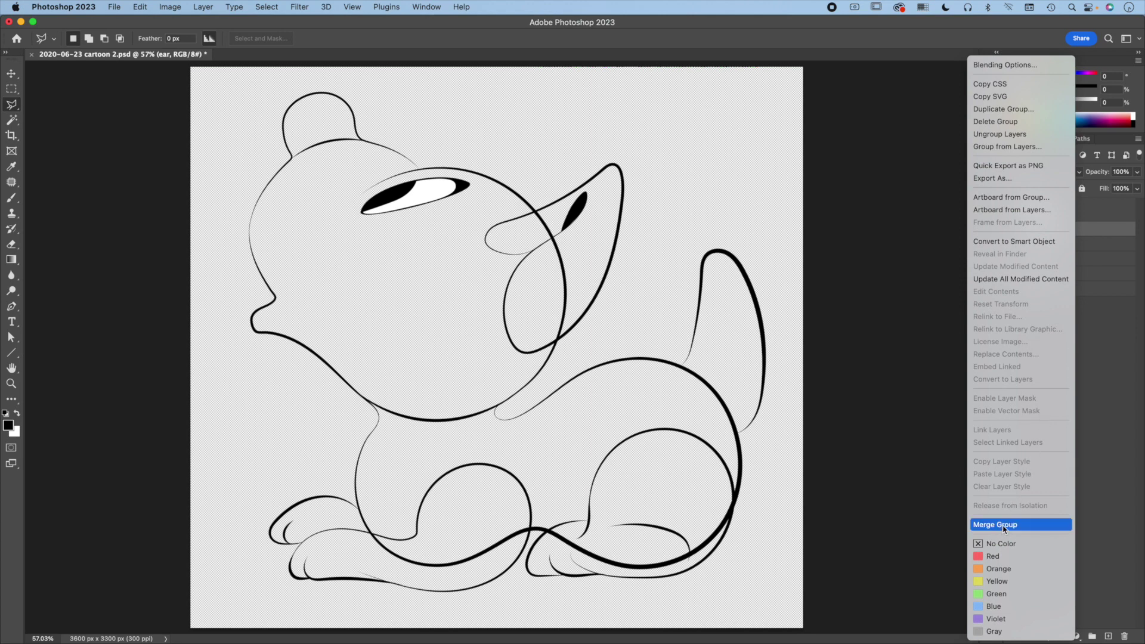
pyautogui.click(1004, 524)
pyautogui.rightClick(1077, 257)
pyautogui.click(1010, 525)
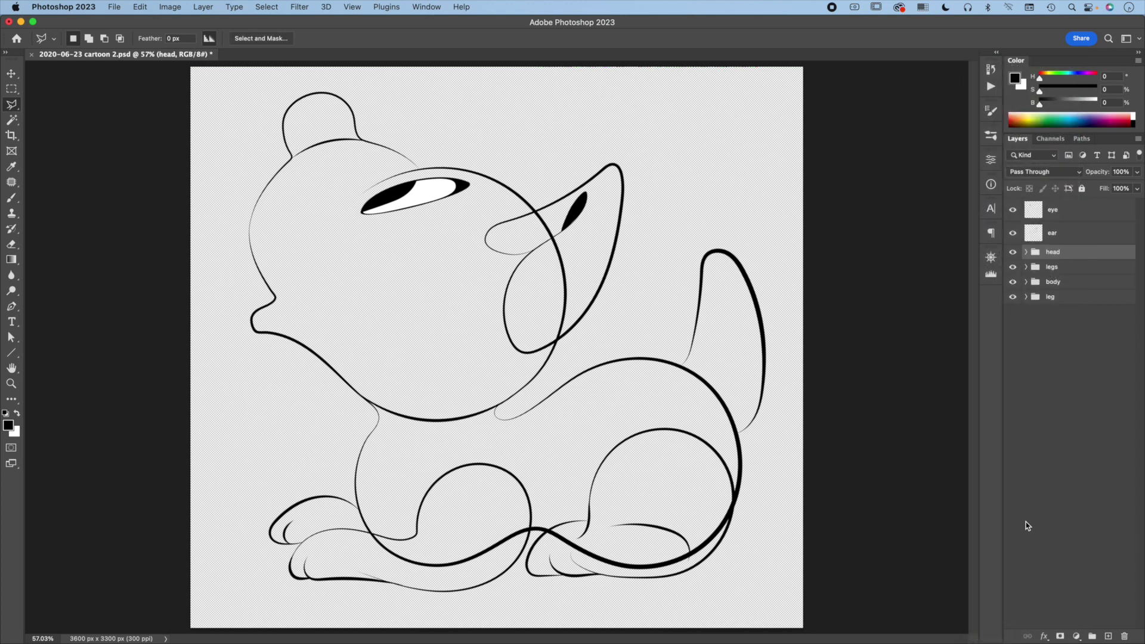
pyautogui.rightClick(1076, 288)
pyautogui.click(1002, 525)
pyautogui.rightClick(1094, 331)
pyautogui.click(1002, 524)
pyautogui.rightClick(1077, 325)
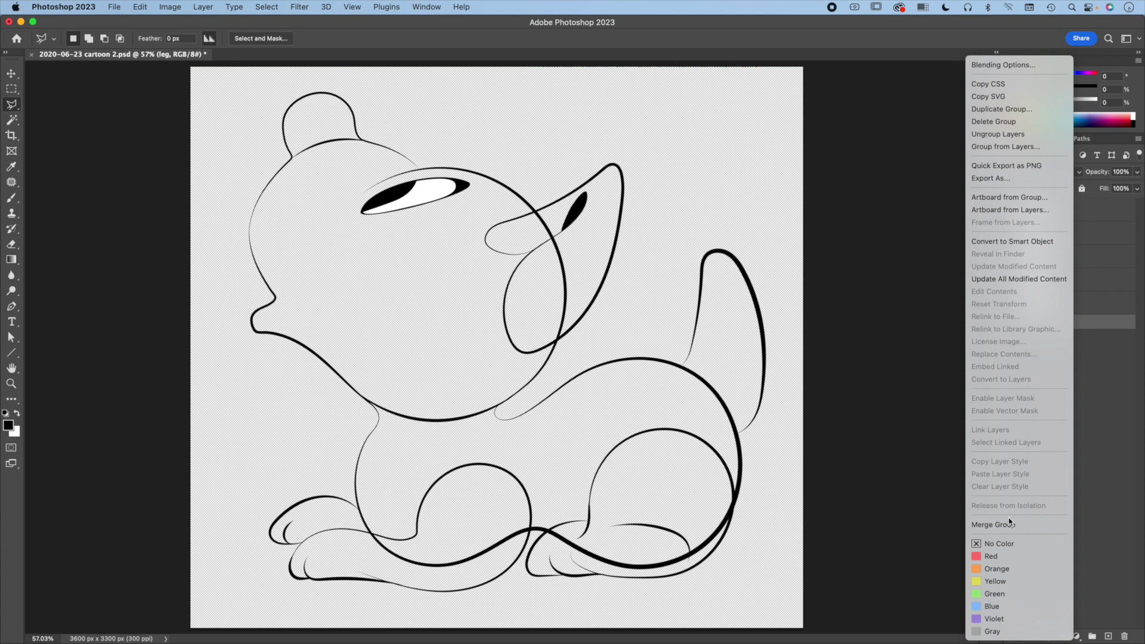
pyautogui.click(1002, 524)
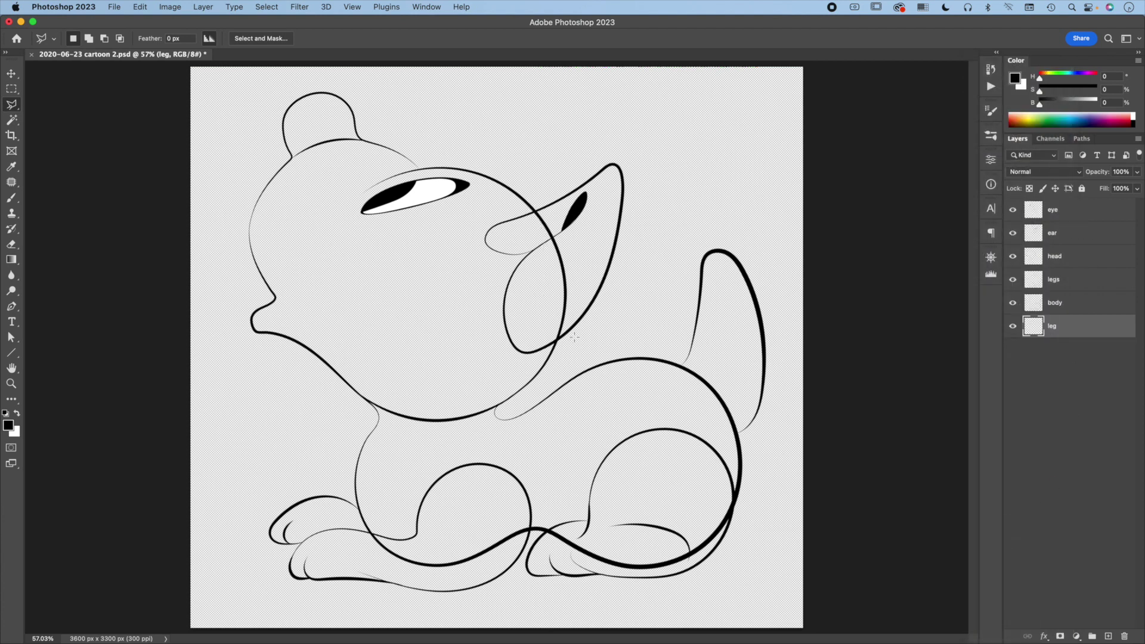
# Step: Zoom in on where the head outline crosses the ear and switch to the Polygonal Lasso Tool
pyautogui.press('z')
pyautogui.moveTo(567, 278); pyautogui.dragTo(619, 300)
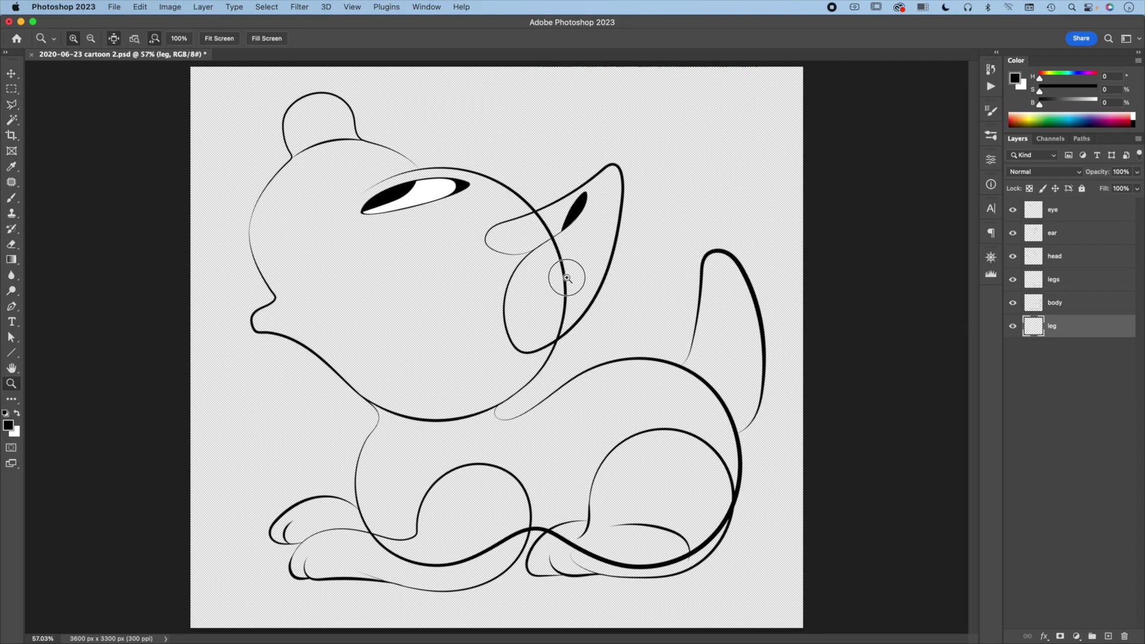
pyautogui.moveTo(625, 256); pyautogui.dragTo(702, 318)
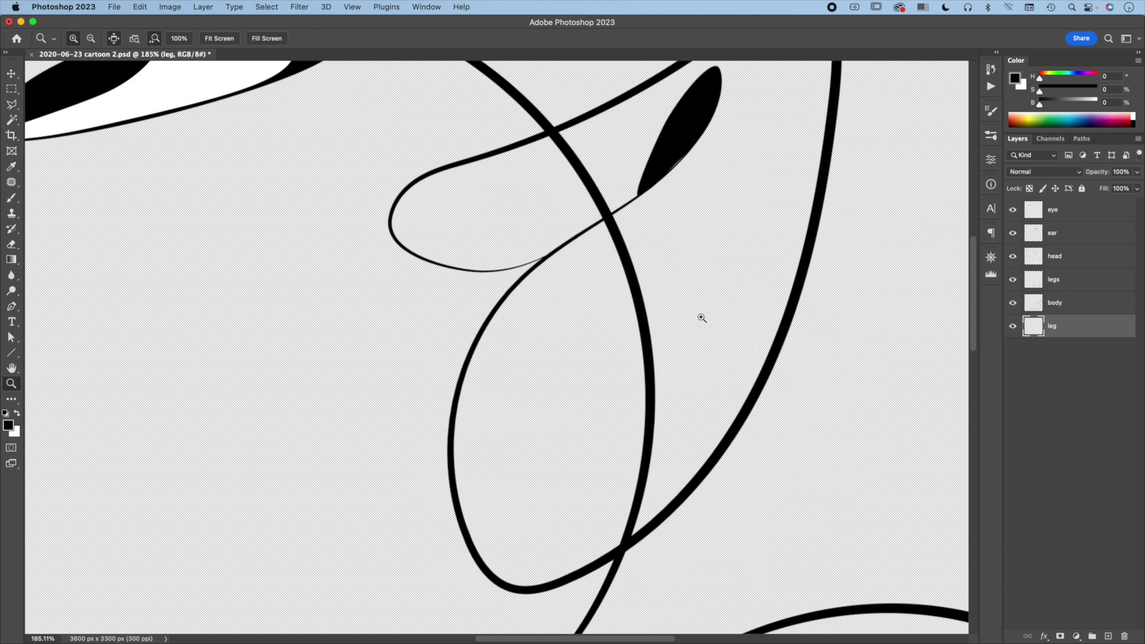
pyautogui.press('l')
pyautogui.rightClick(11, 105)
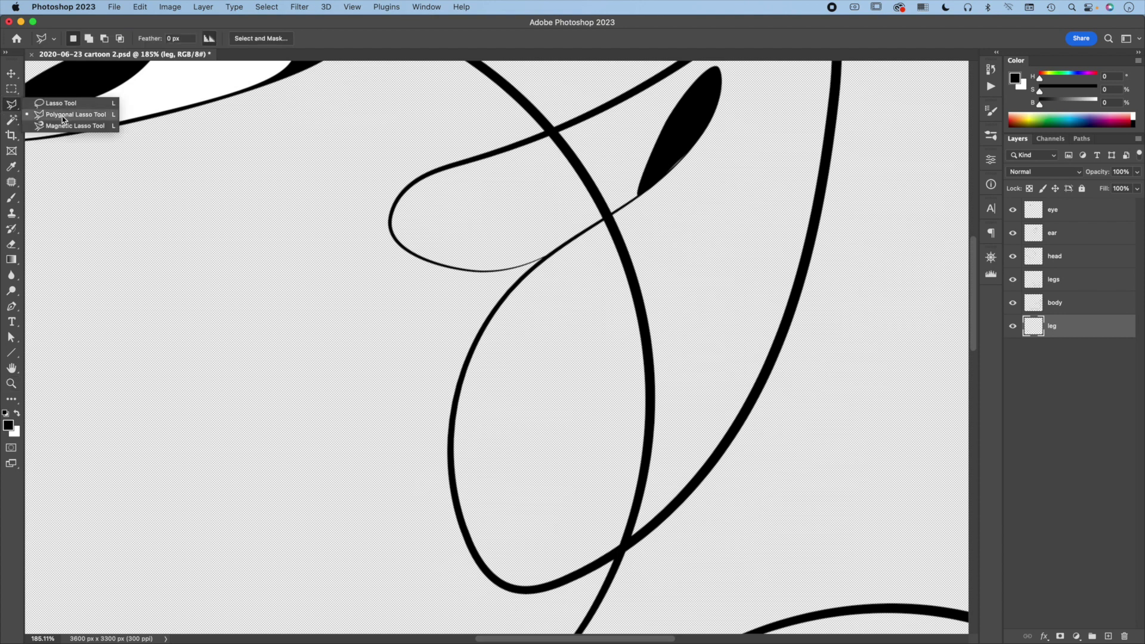
pyautogui.click(70, 115)
# Step: Polygon-select the thick head line across the ear and make the head layer active
pyautogui.click(533, 136)
pyautogui.click(574, 122)
pyautogui.click(630, 220)
pyautogui.click(686, 461)
pyautogui.click(657, 524)
pyautogui.click(605, 558)
pyautogui.click(520, 168)
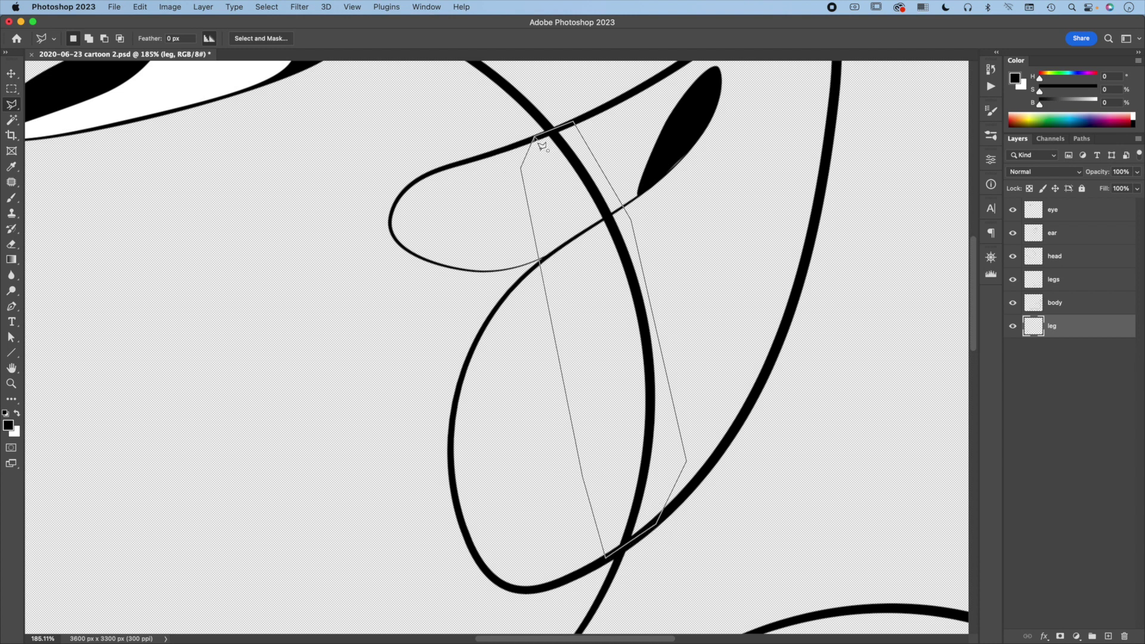
pyautogui.click(536, 141)
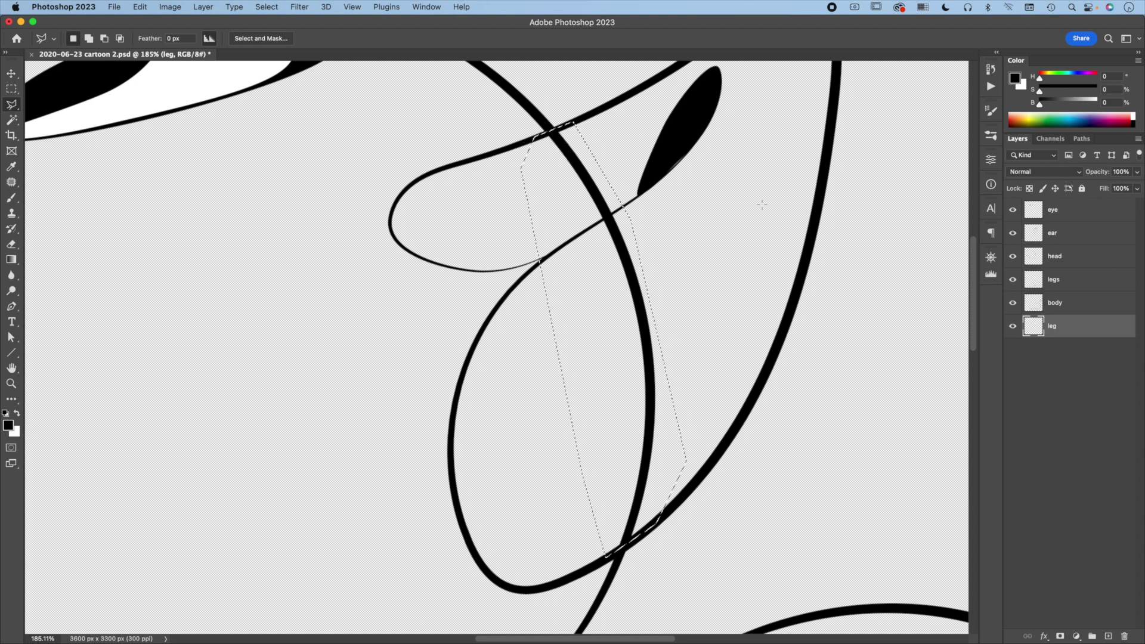
pyautogui.click(1087, 260)
pyautogui.click(1013, 257)
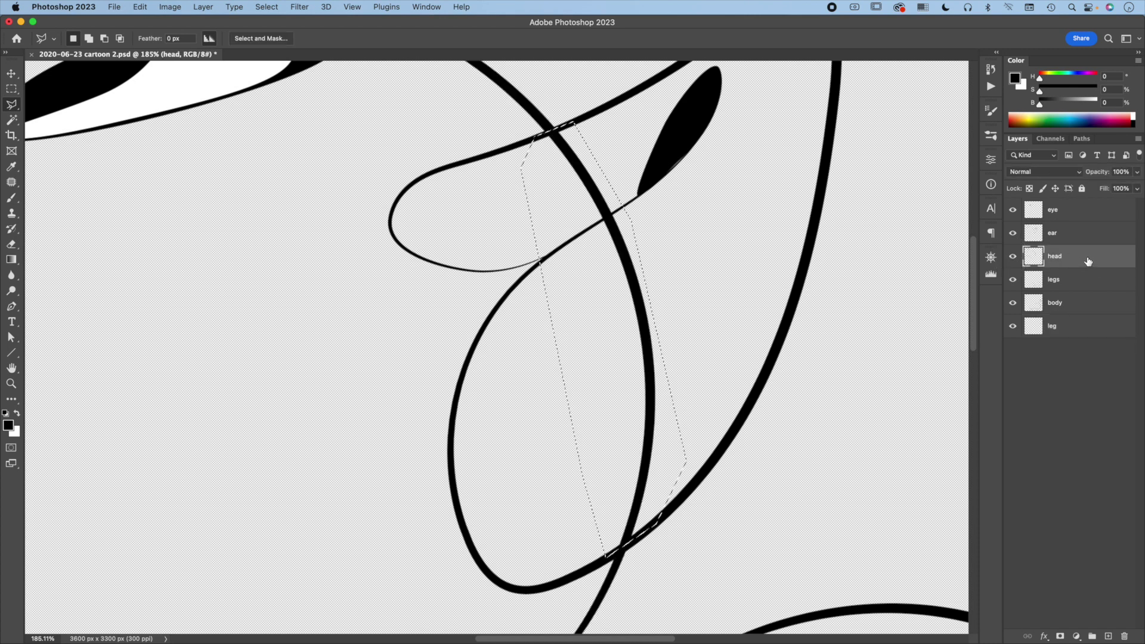
# Step: Delete the selected head line over the ear, then bring the lower overlaps into view
pyautogui.press('Delete')
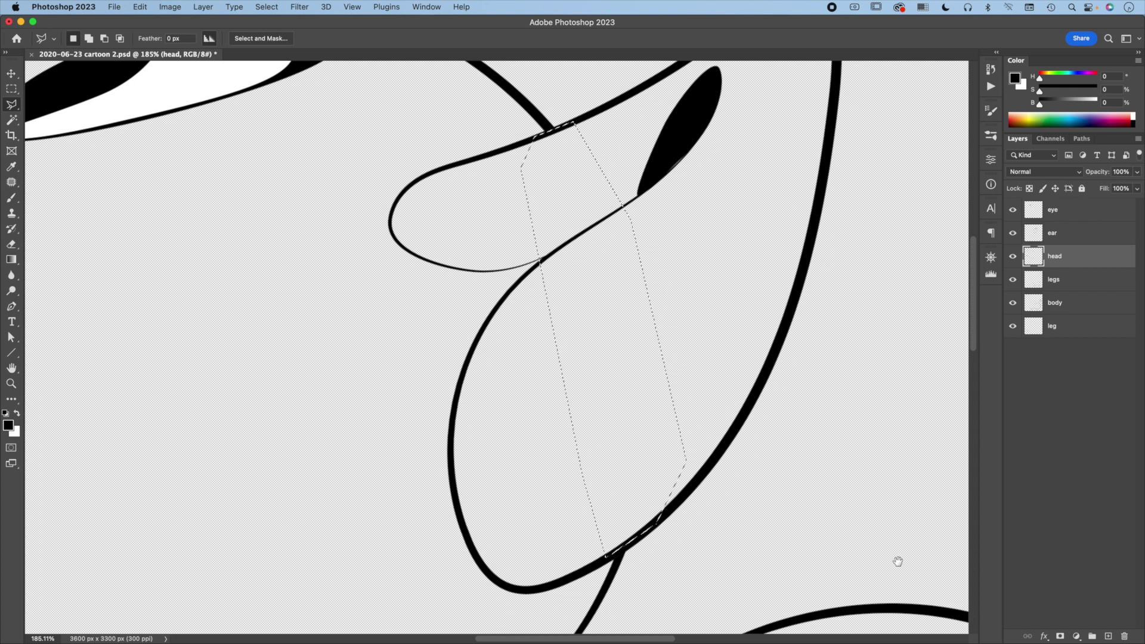
pyautogui.moveTo(894, 555); pyautogui.dragTo(661, 95)
pyautogui.moveTo(849, 499); pyautogui.dragTo(695, 153)
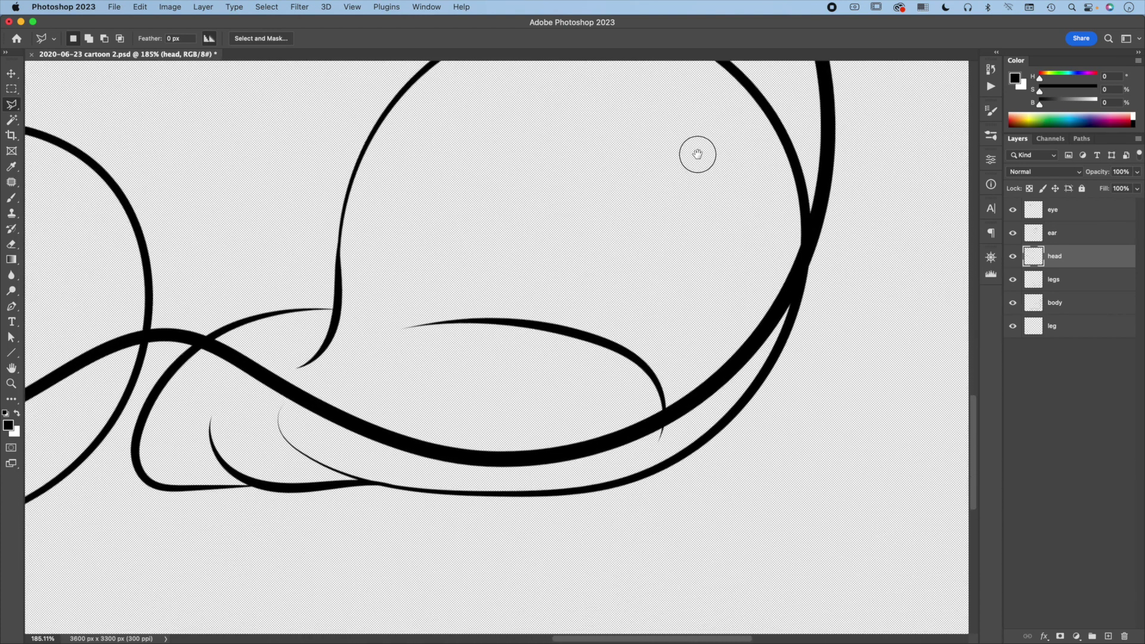
pyautogui.moveTo(782, 350); pyautogui.dragTo(874, 385)
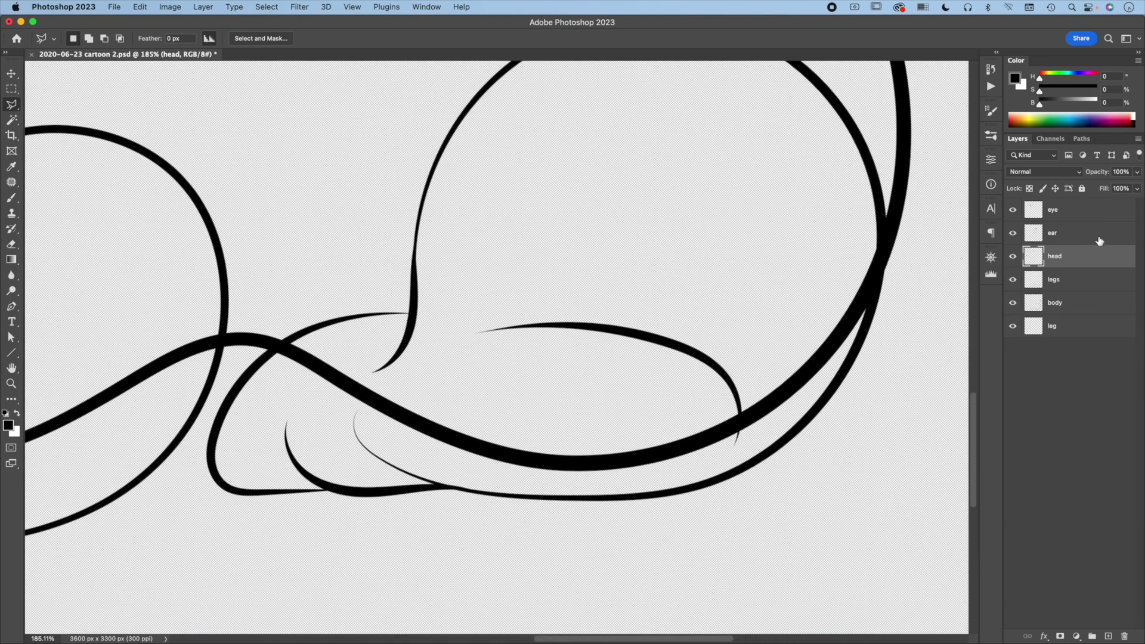
# Step: Polygon-select the body outline stroke where it crosses the leg
pyautogui.click(881, 216)
pyautogui.click(882, 248)
pyautogui.click(870, 316)
pyautogui.click(817, 394)
pyautogui.click(743, 447)
pyautogui.click(638, 483)
pyautogui.click(475, 482)
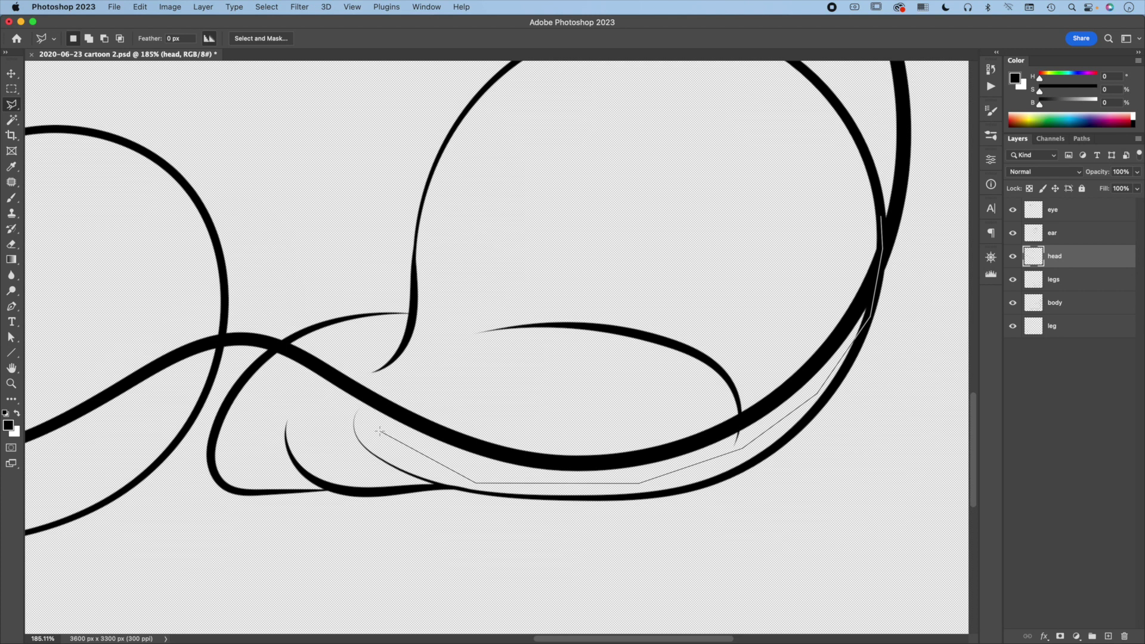
pyautogui.click(301, 395)
pyautogui.click(259, 361)
pyautogui.click(296, 336)
pyautogui.click(569, 384)
pyautogui.click(880, 218)
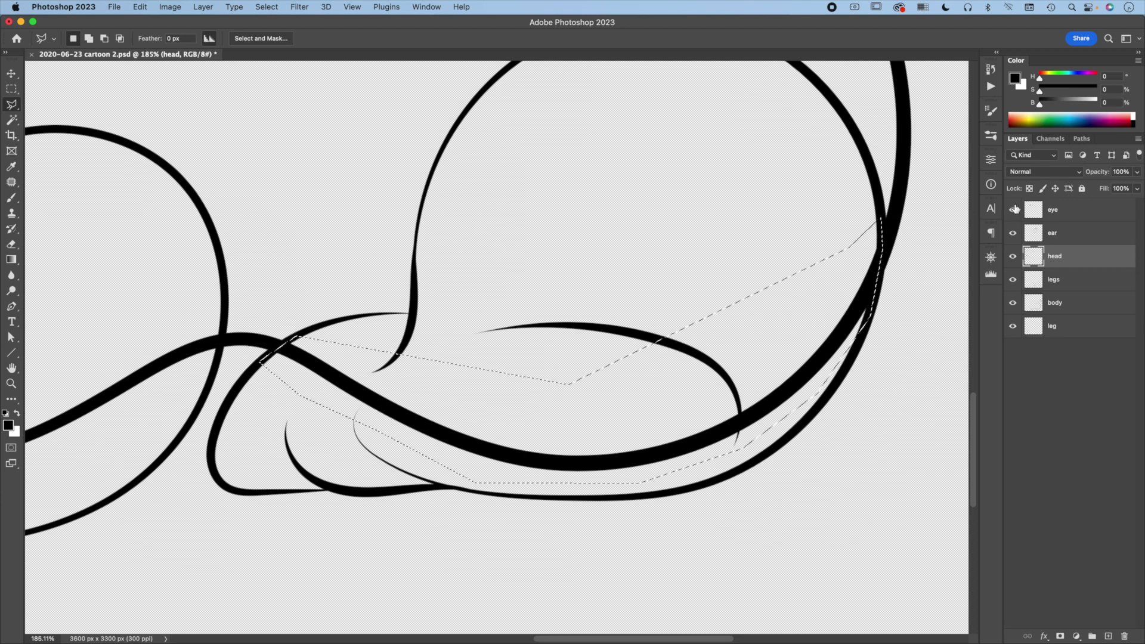
# Step: Erase the selected stroke from the body layer
pyautogui.click(1076, 303)
pyautogui.click(1013, 302)
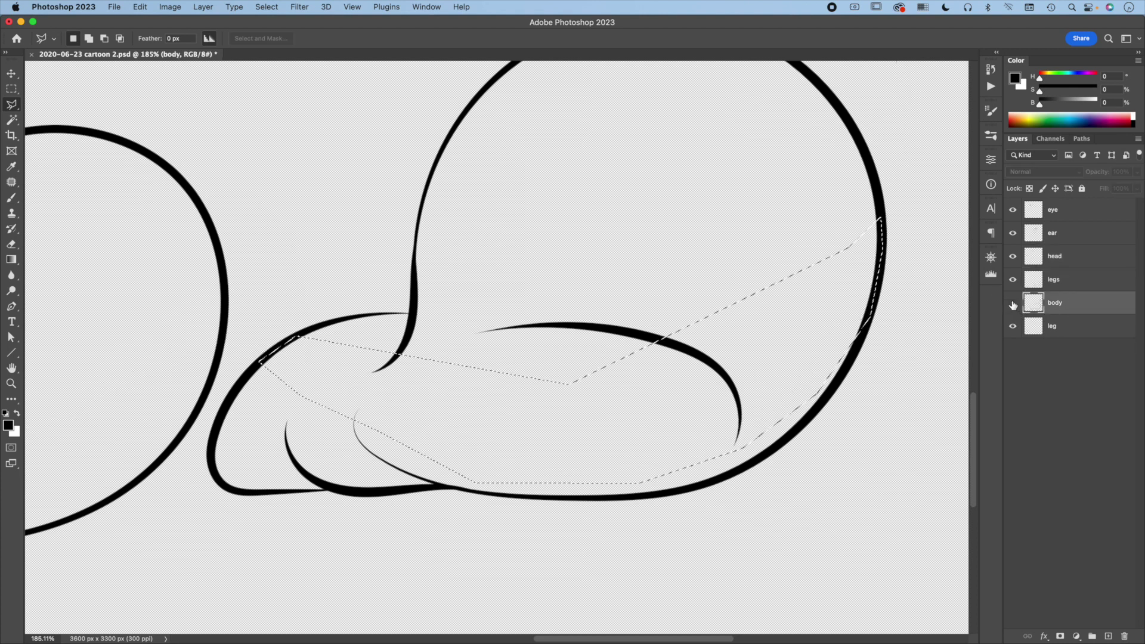
pyautogui.click(1012, 303)
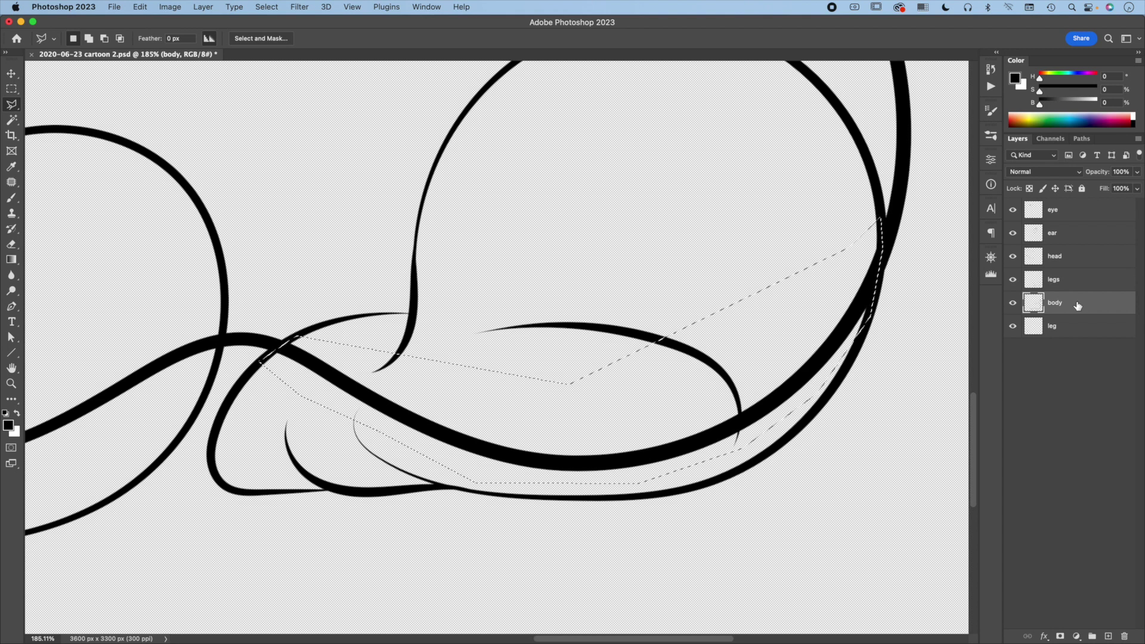
pyautogui.press('Delete')
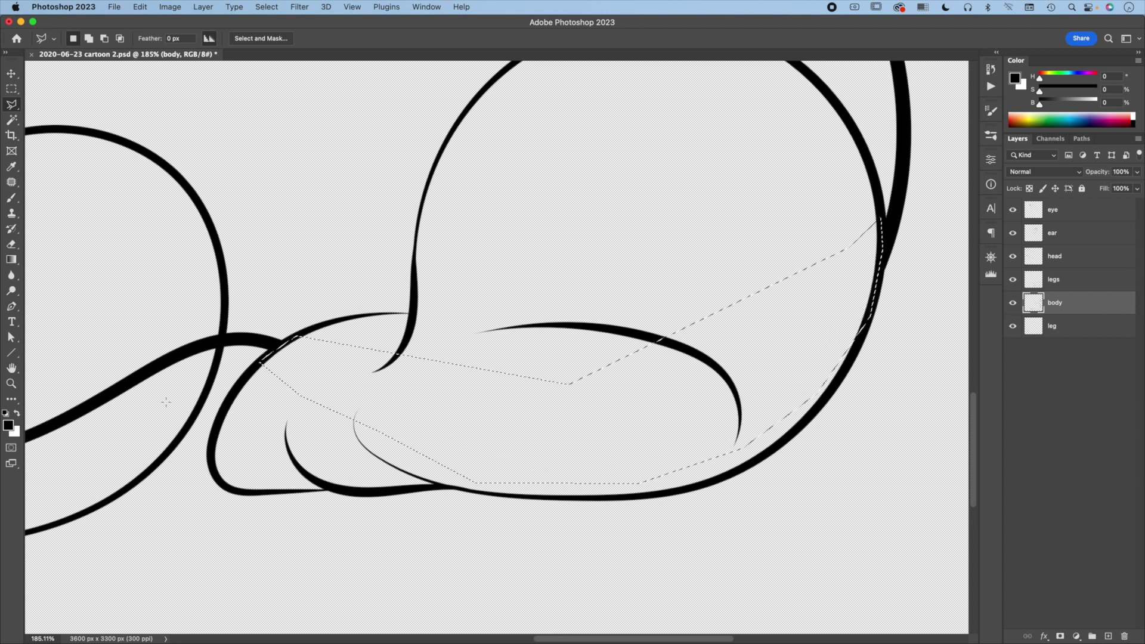
# Step: Polygon-select the body stroke crossing the front leg and fit the canvas to the window
pyautogui.moveTo(153, 402)
pyautogui.mouseDown()
pyautogui.moveTo(722, 346)
pyautogui.moveTo(669, 358)
pyautogui.mouseUp()
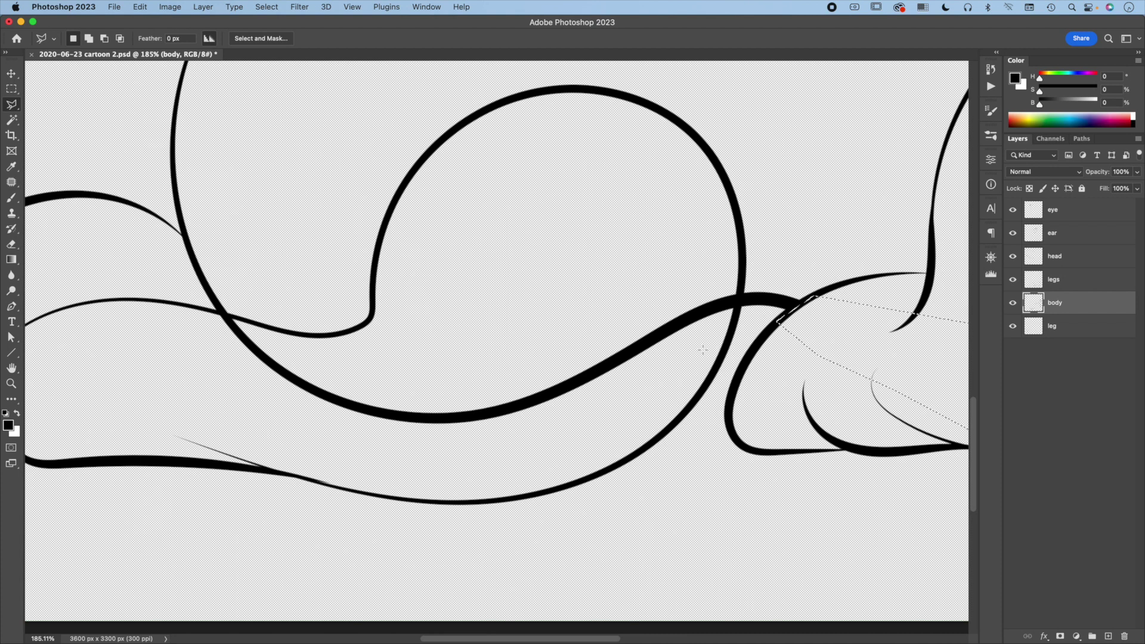
pyautogui.click(743, 267)
pyautogui.click(733, 331)
pyautogui.click(607, 443)
pyautogui.click(276, 452)
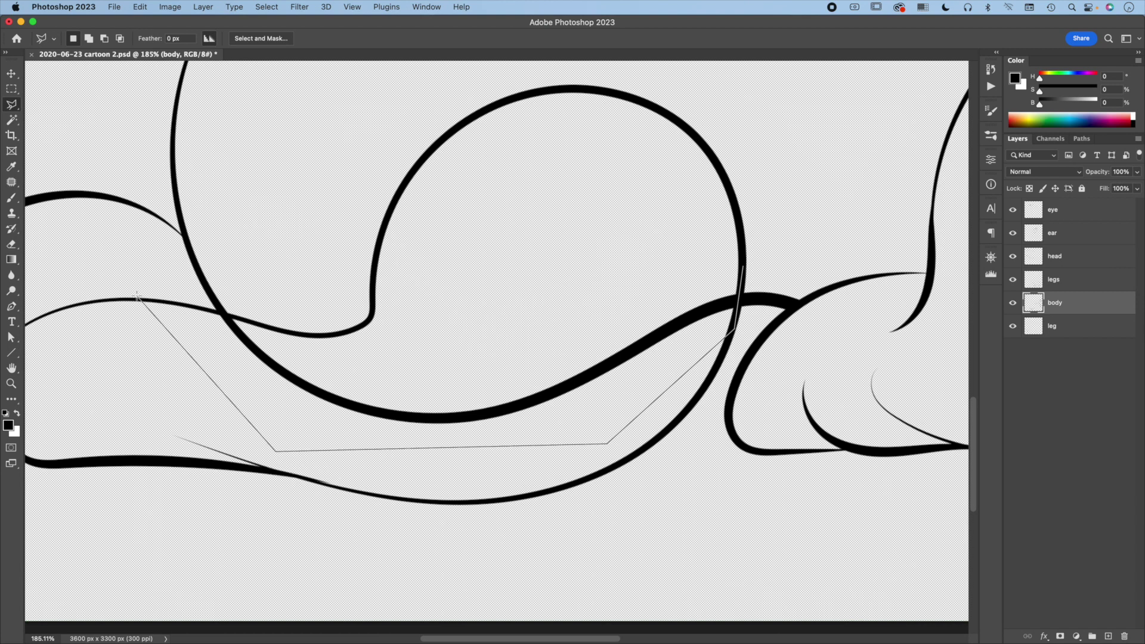
pyautogui.click(186, 308)
pyautogui.click(236, 318)
pyautogui.click(356, 373)
pyautogui.doubleClick(723, 258)
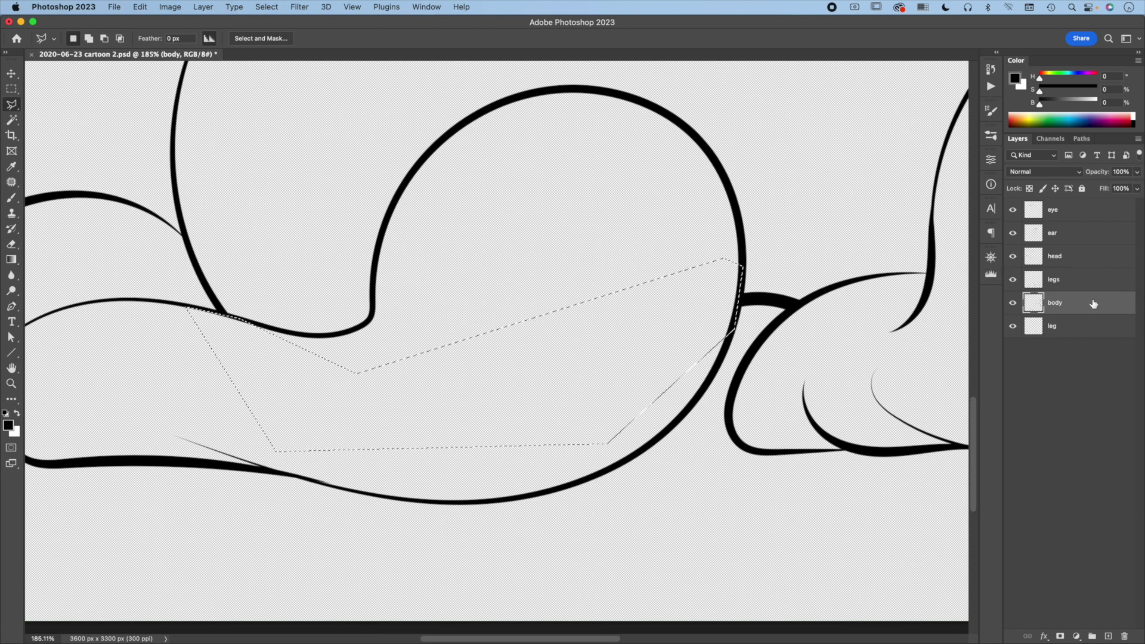
pyautogui.press('super+0')
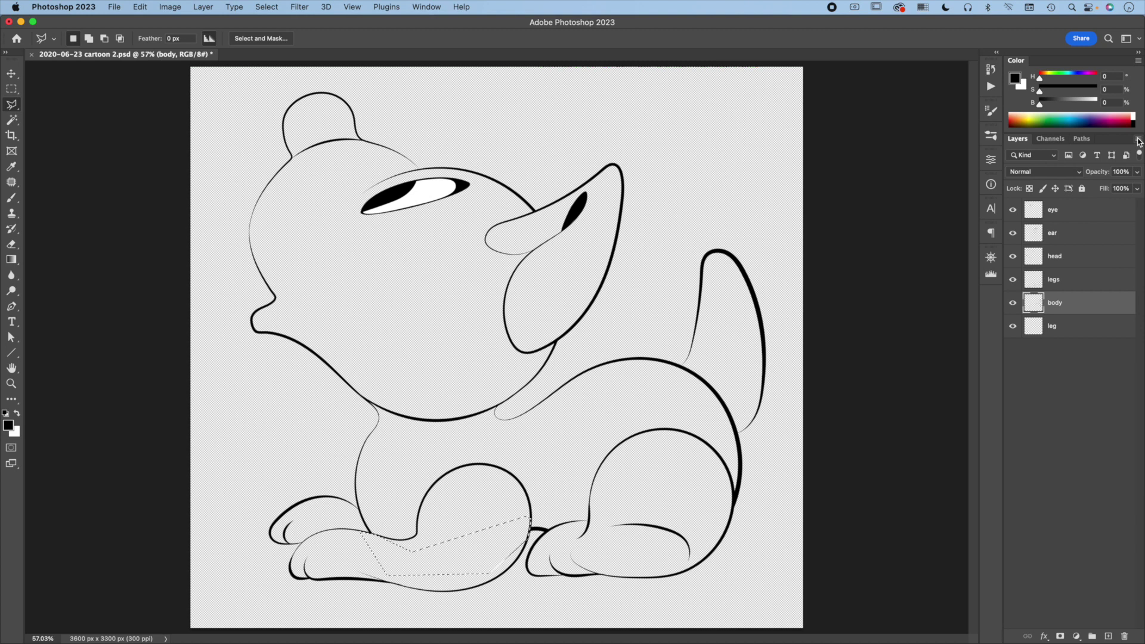
# Step: Merge Visible into a single layer, rename it 'line art', and apply Lock All
pyautogui.click(1138, 140)
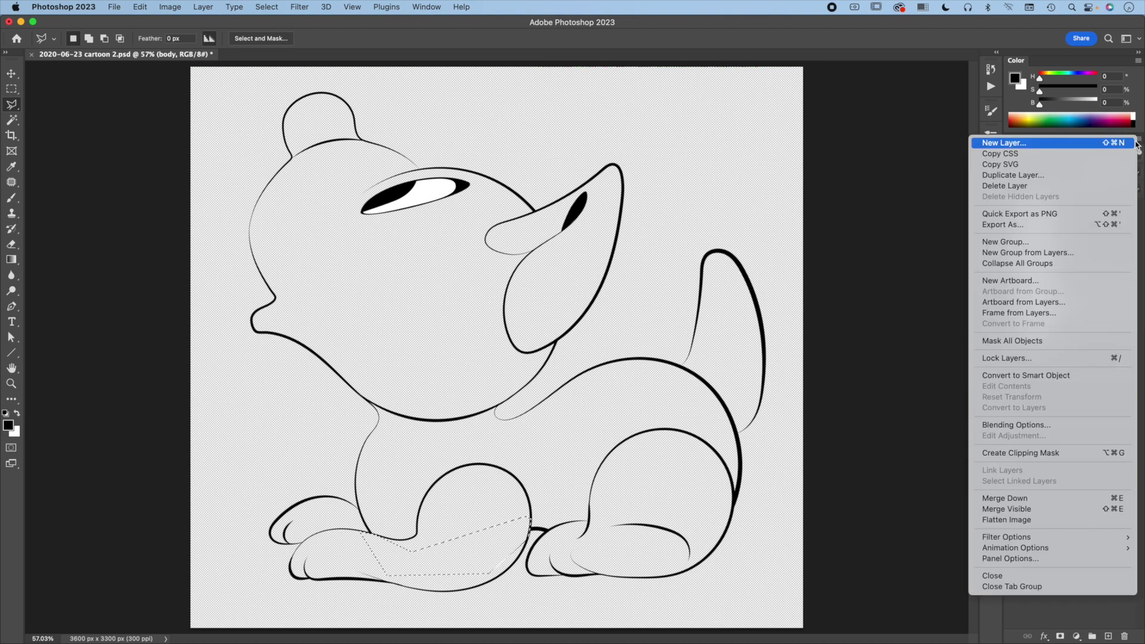
pyautogui.click(1017, 510)
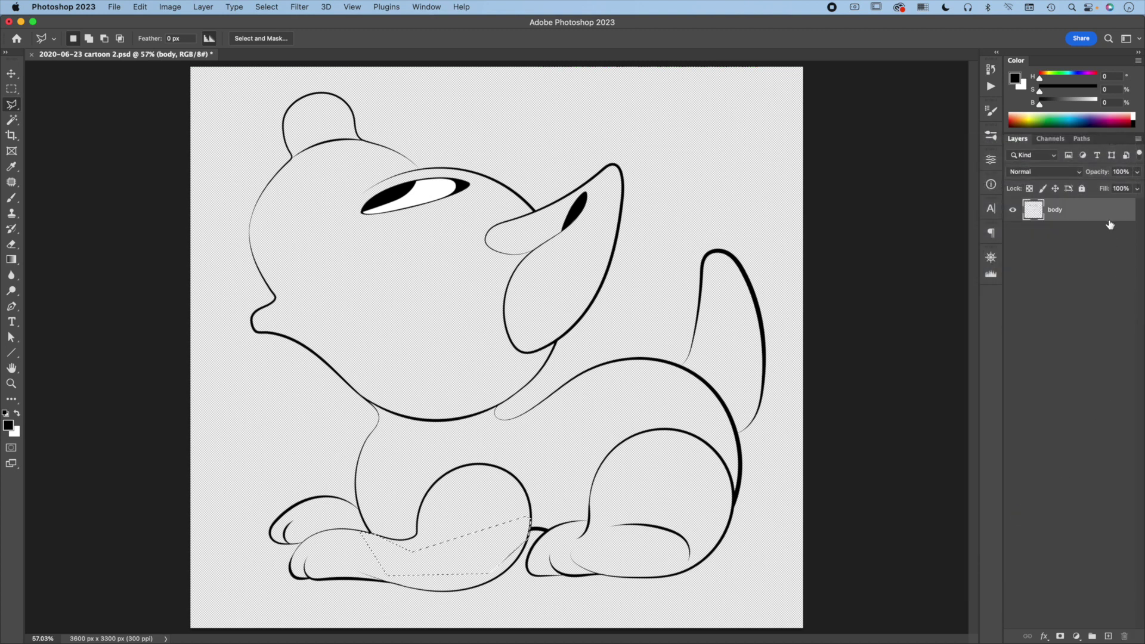
pyautogui.doubleClick(1055, 209)
pyautogui.write('line art')
pyautogui.press('Return')
pyautogui.click(1083, 189)
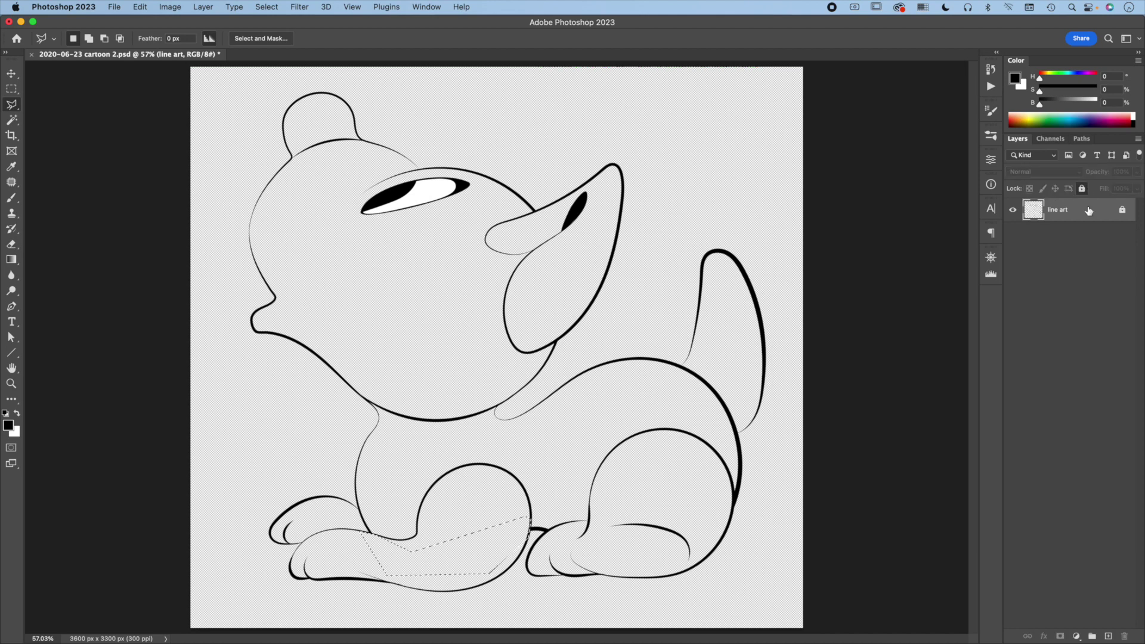
pyautogui.press('w')
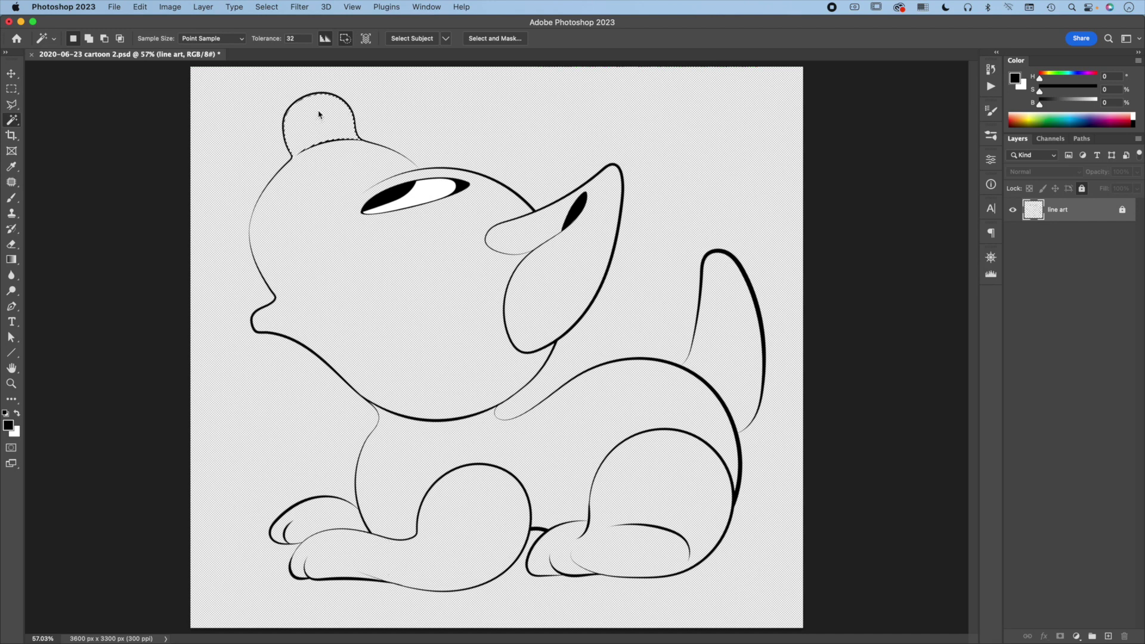
# Step: Magic-wand select the ear, tail and front leg areas together
pyautogui.press('shift')
pyautogui.keyDown('shift'); pyautogui.click(578, 241); pyautogui.keyUp('shift')
pyautogui.keyDown('shift'); pyautogui.click(728, 331); pyautogui.keyUp('shift')
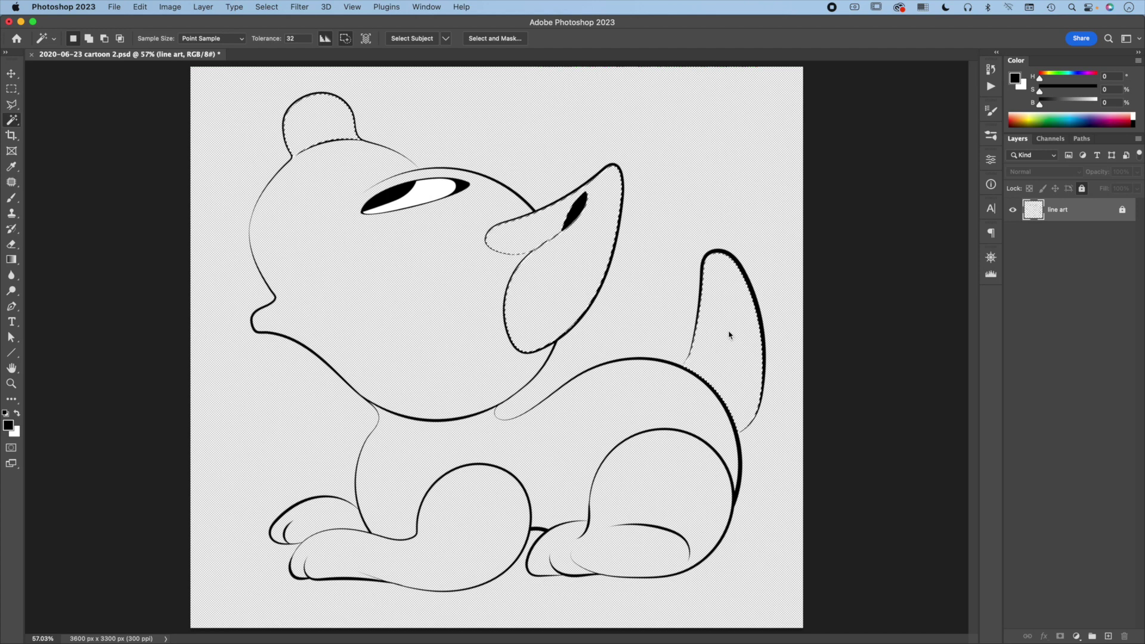
pyautogui.keyDown('shift'); pyautogui.click(470, 508); pyautogui.keyUp('shift')
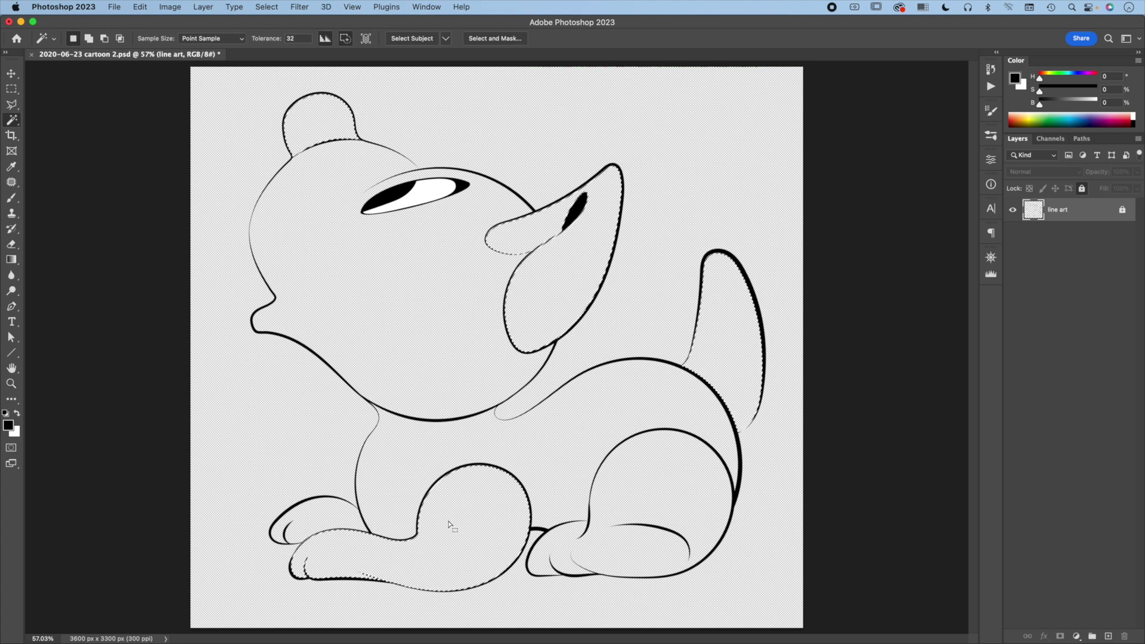
# Step: Add a new layer beneath line art named 'nose ear tail front leg'
pyautogui.click(1108, 636)
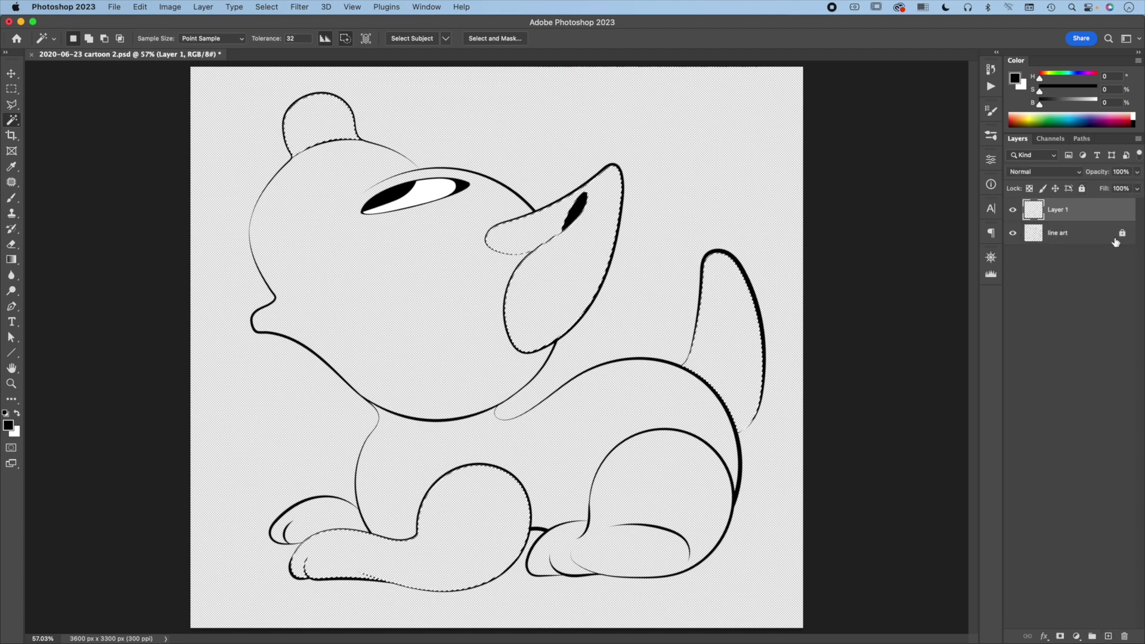
pyautogui.moveTo(1096, 213); pyautogui.dragTo(1081, 255)
pyautogui.doubleClick(1050, 233)
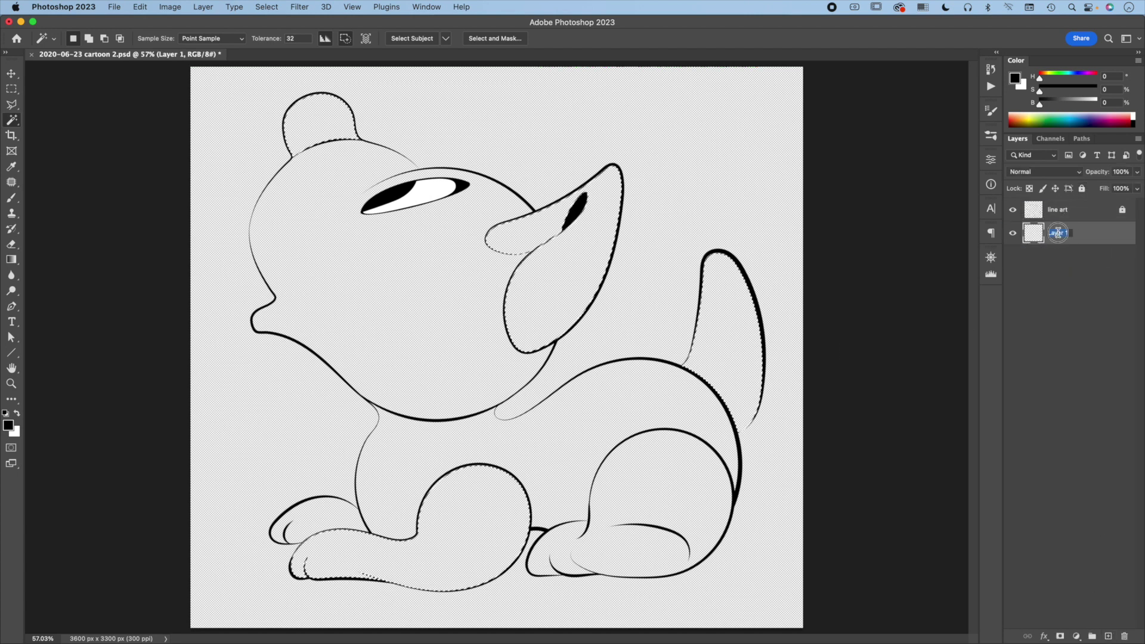
pyautogui.press('BackSpace')
pyautogui.write('nose ear tail front leg')
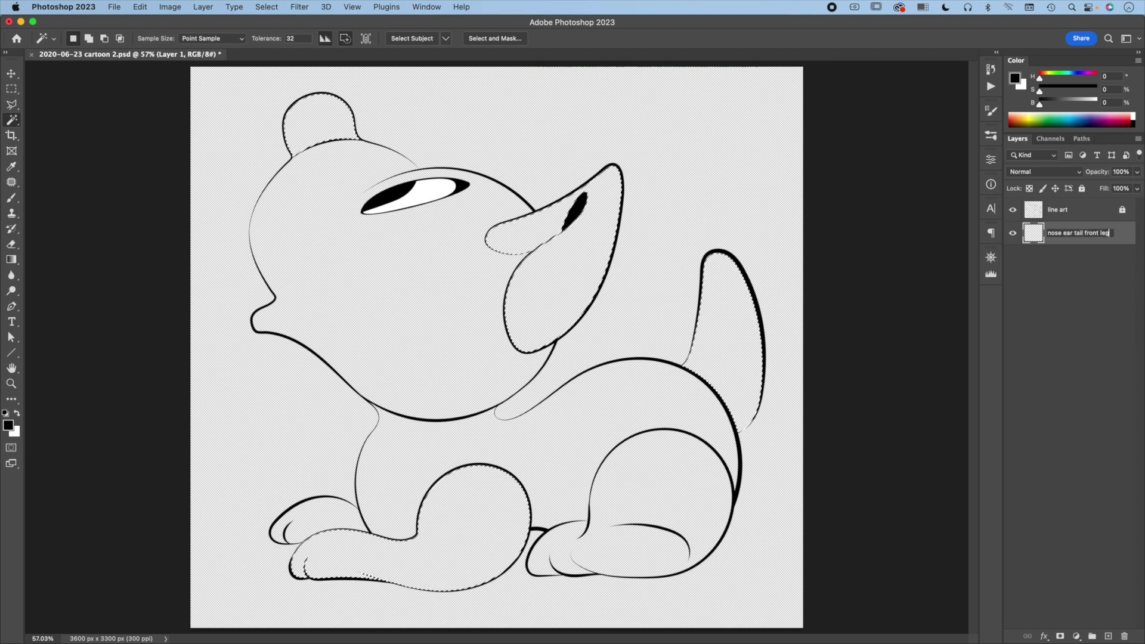
pyautogui.press('Return')
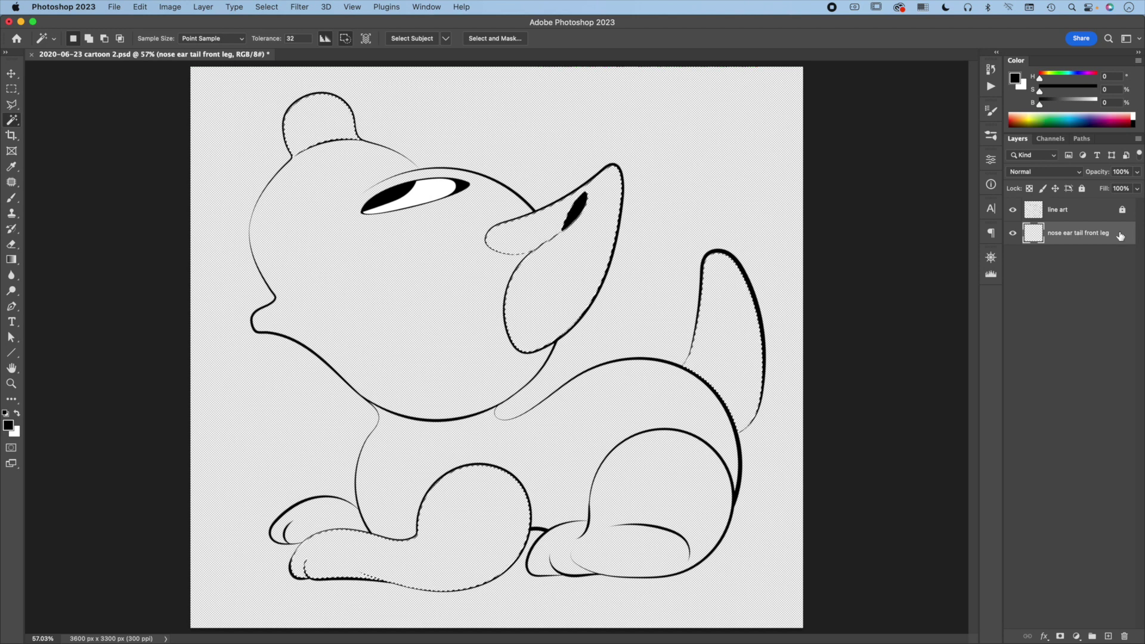
# Step: Zoom in on a line edge, expand the selection by 1 pixel, then fit the dog back in view
pyautogui.press('z')
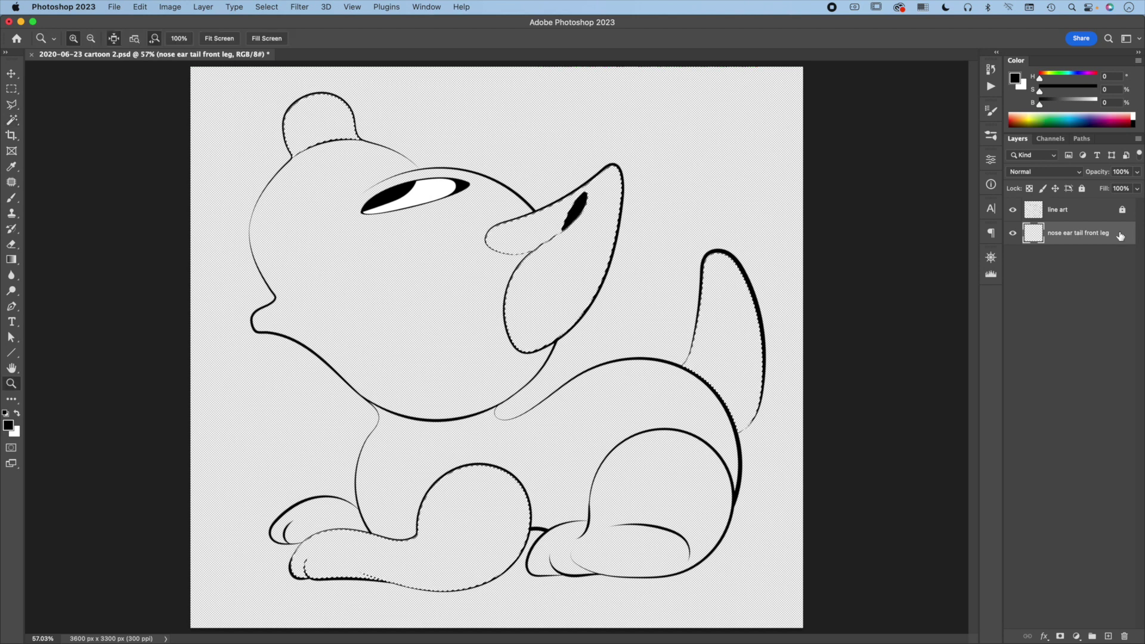
pyautogui.moveTo(321, 104)
pyautogui.mouseDown()
pyautogui.moveTo(425, 184)
pyautogui.moveTo(879, 327)
pyautogui.moveTo(704, 321)
pyautogui.moveTo(567, 266)
pyautogui.moveTo(626, 312)
pyautogui.moveTo(594, 337)
pyautogui.mouseUp()
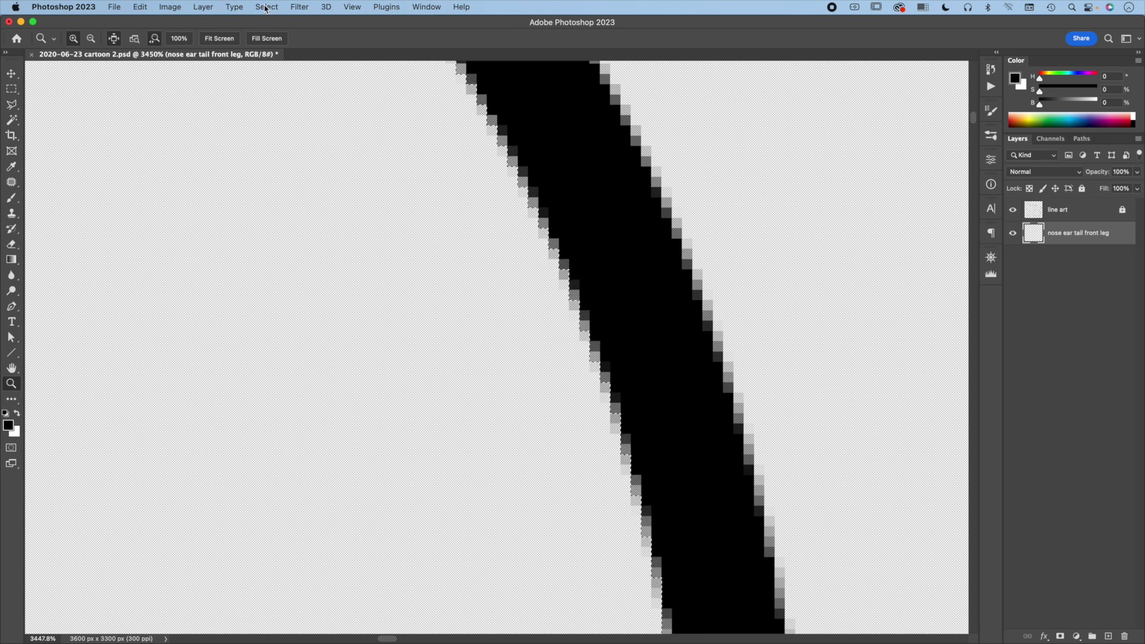
pyautogui.click(266, 7)
pyautogui.moveTo(274, 182)
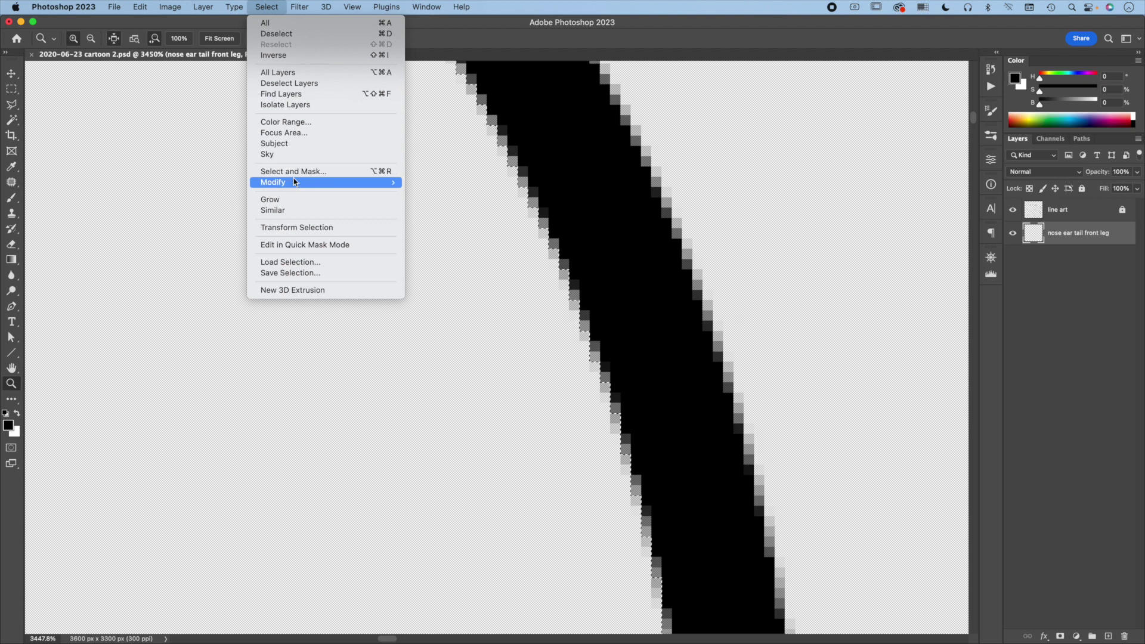
pyautogui.click(439, 204)
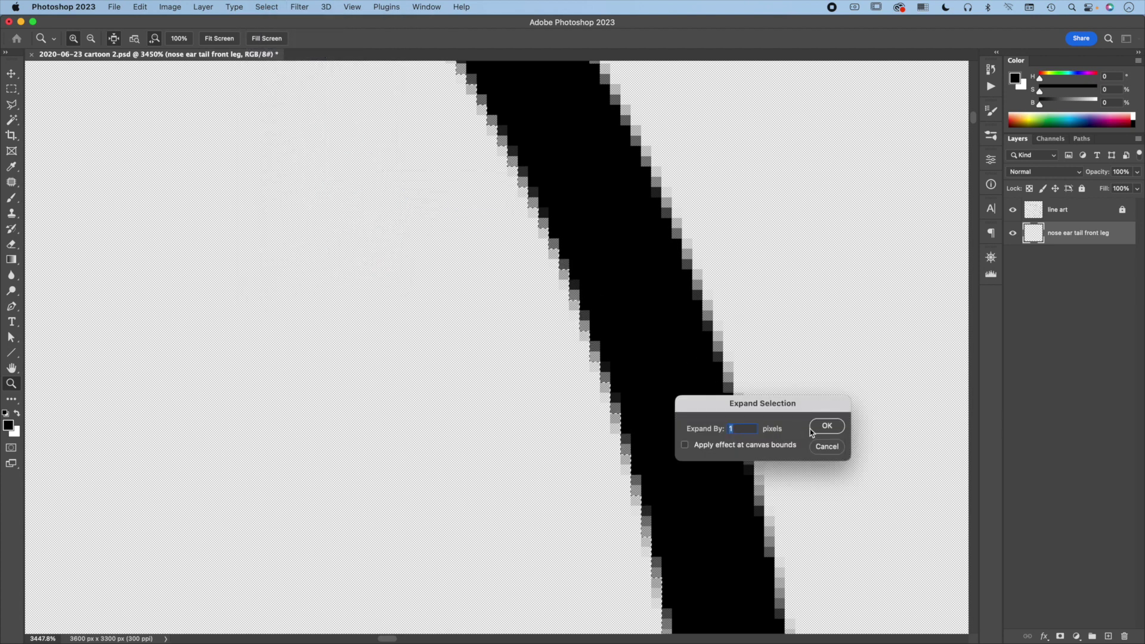
pyautogui.click(827, 426)
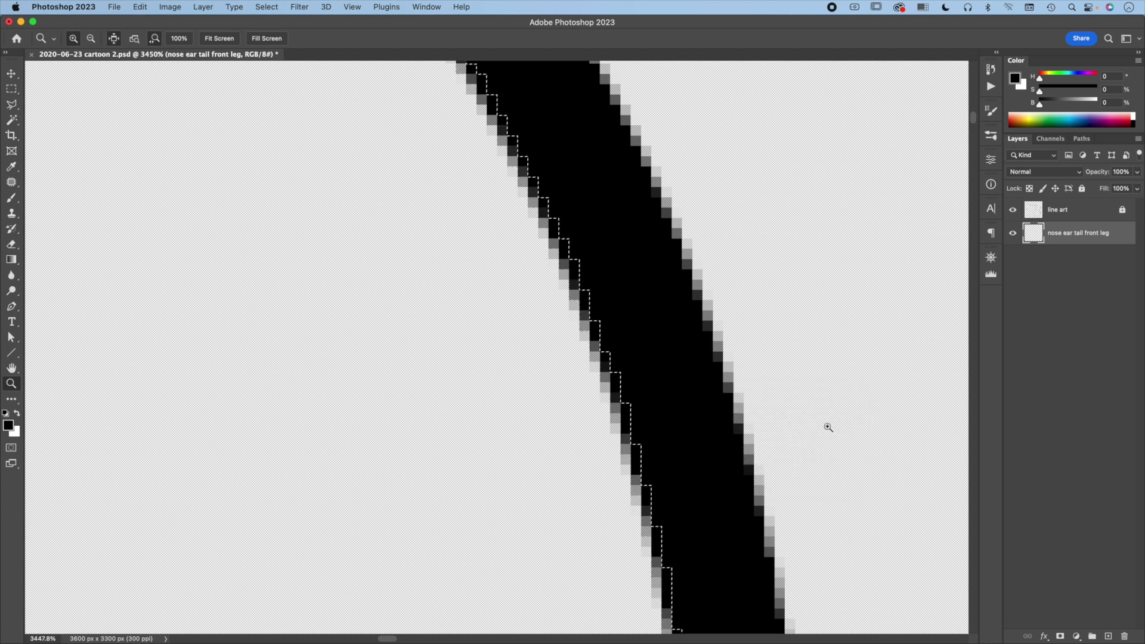
pyautogui.keyDown('alt'); pyautogui.click(541, 182); pyautogui.keyUp('alt')
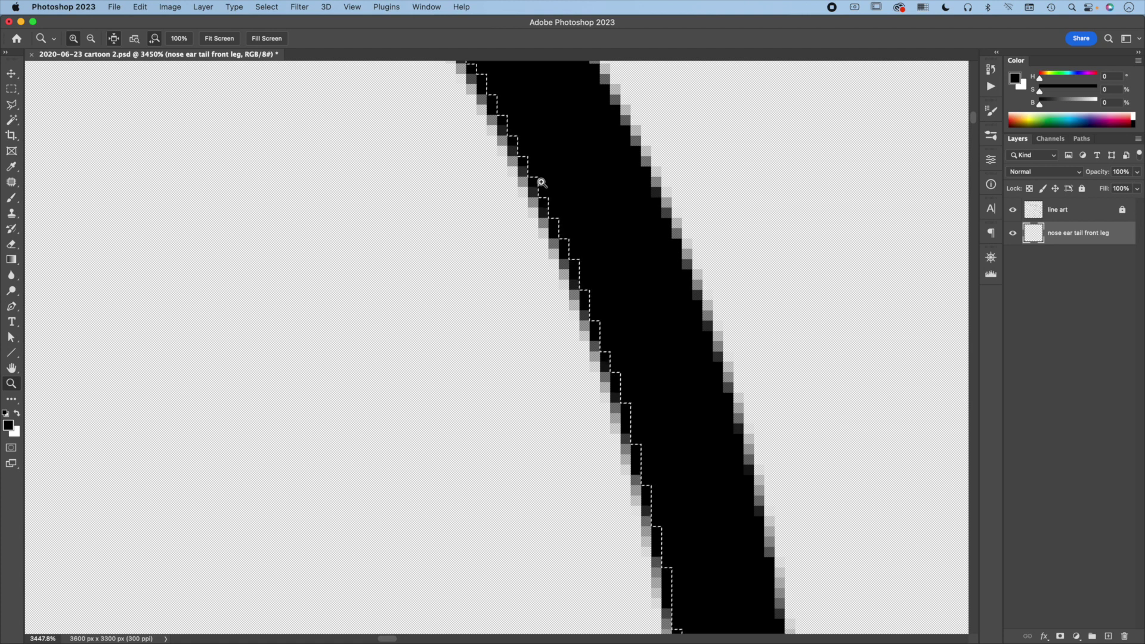
pyautogui.press('super+0')
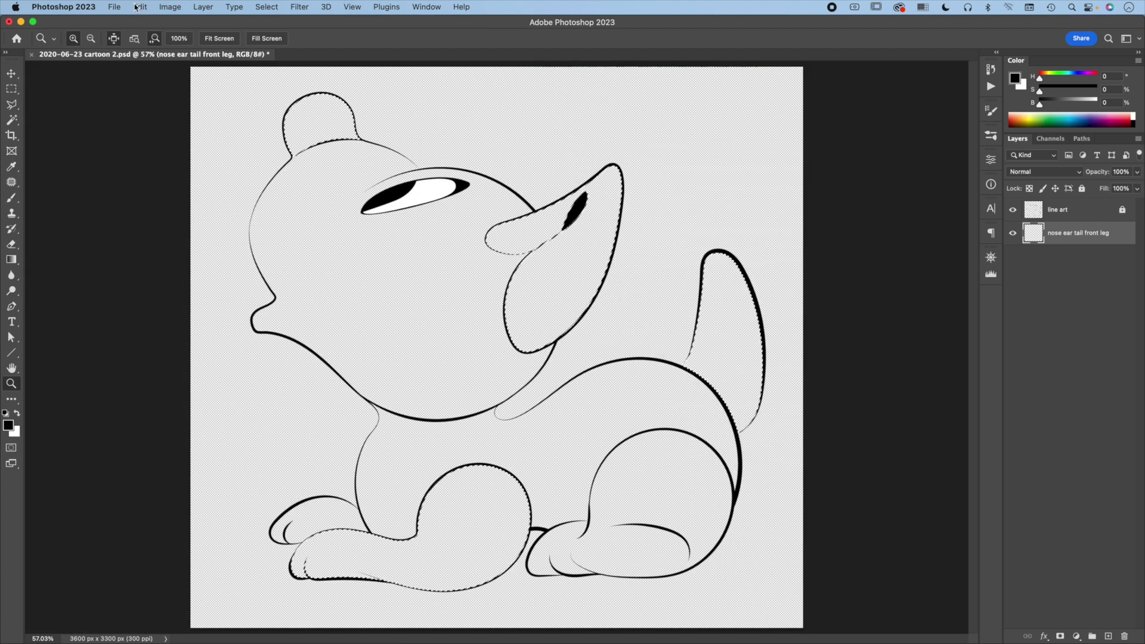
pyautogui.click(140, 6)
# Step: Fill the selection with 50% Gray, lock the layer's transparent pixels, and deselect
pyautogui.click(167, 189)
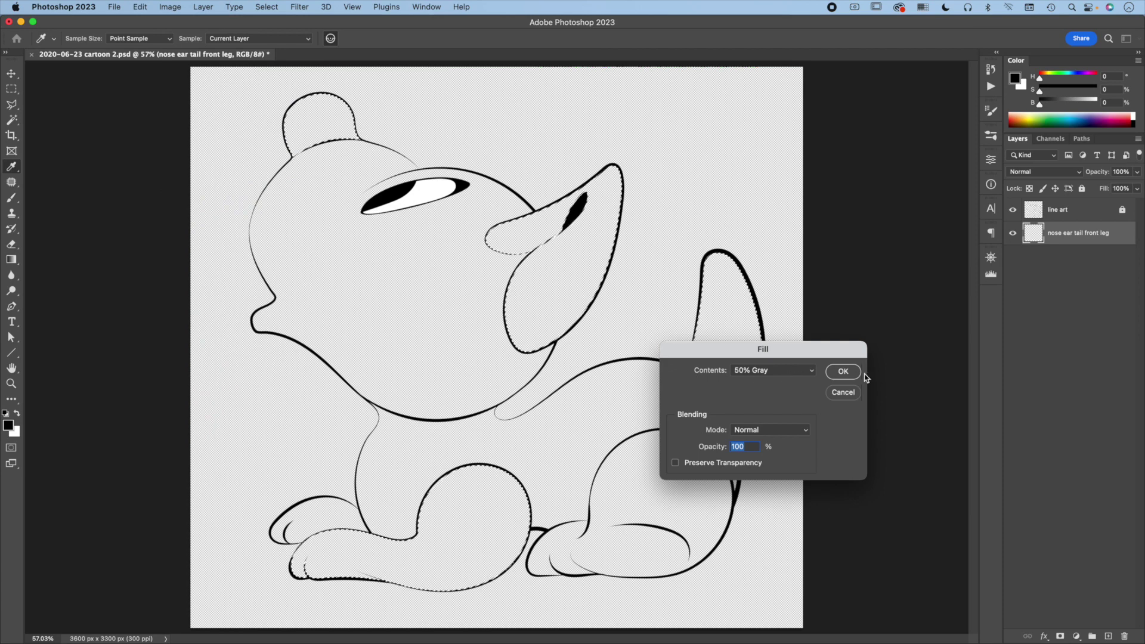
pyautogui.click(845, 370)
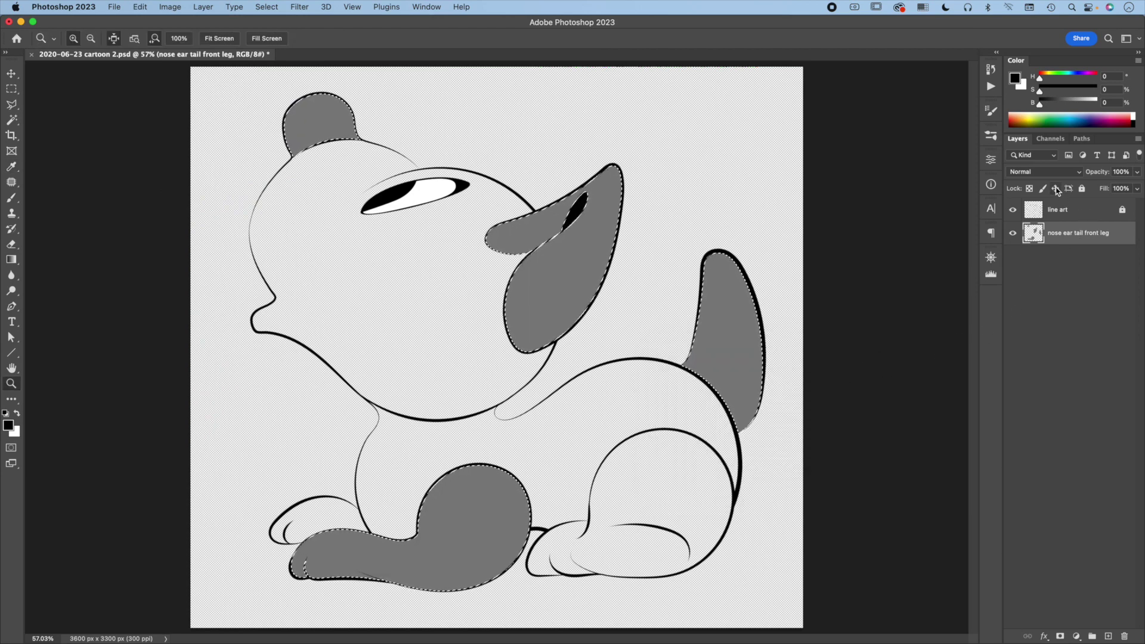
pyautogui.click(1030, 189)
pyautogui.press('super+d')
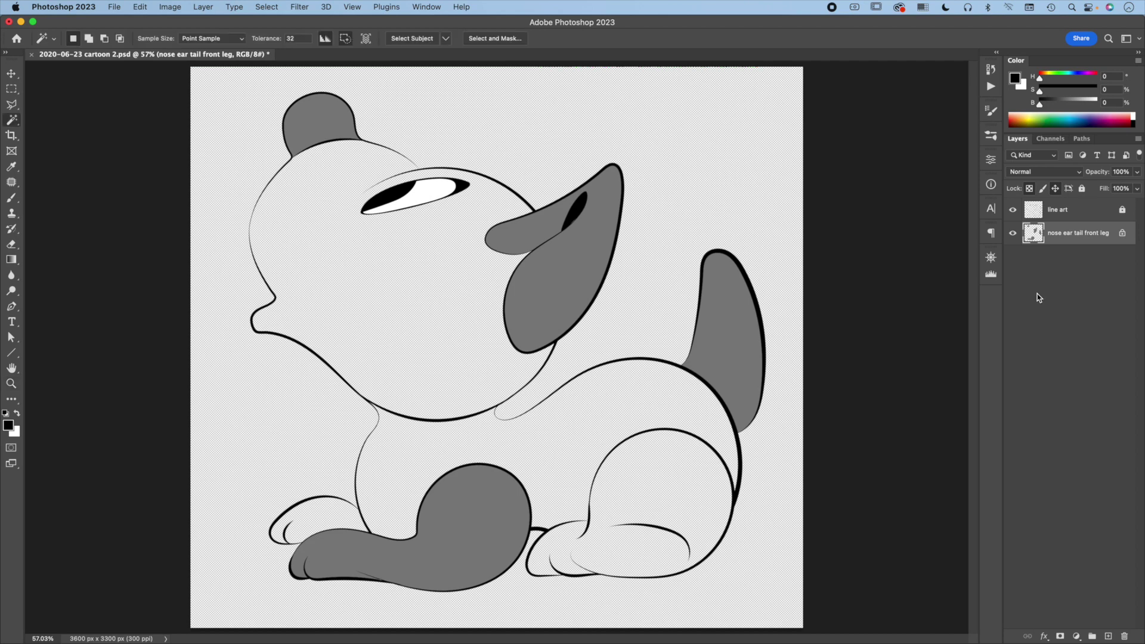
pyautogui.click(1087, 211)
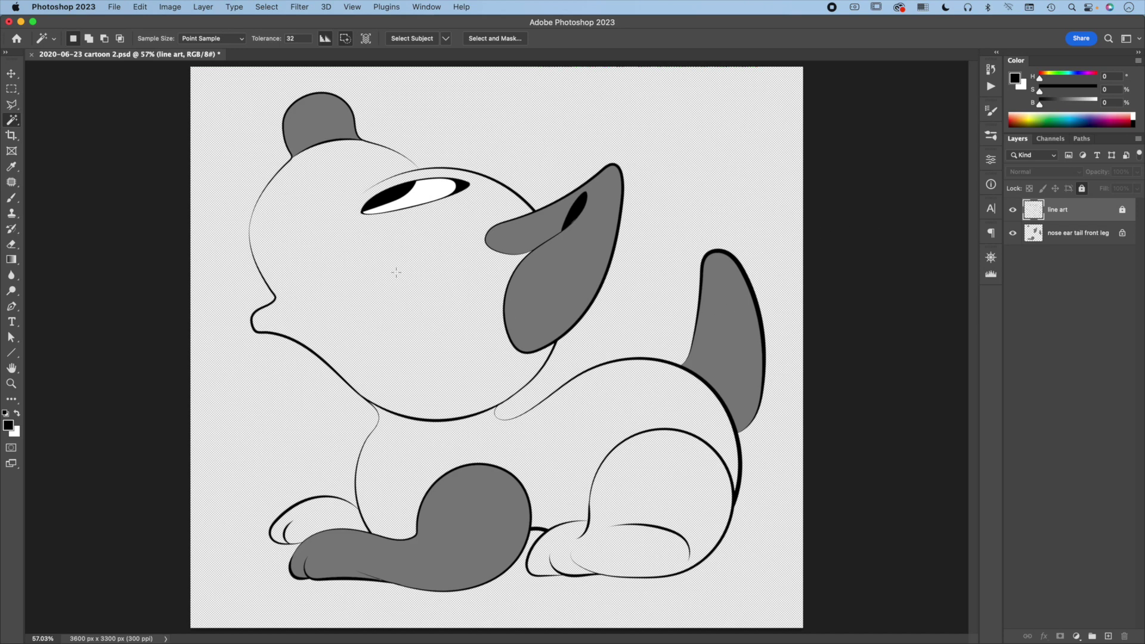
# Step: Shift-add the left paw and hind leg areas to the Magic Wand selection
pyautogui.press('shift')
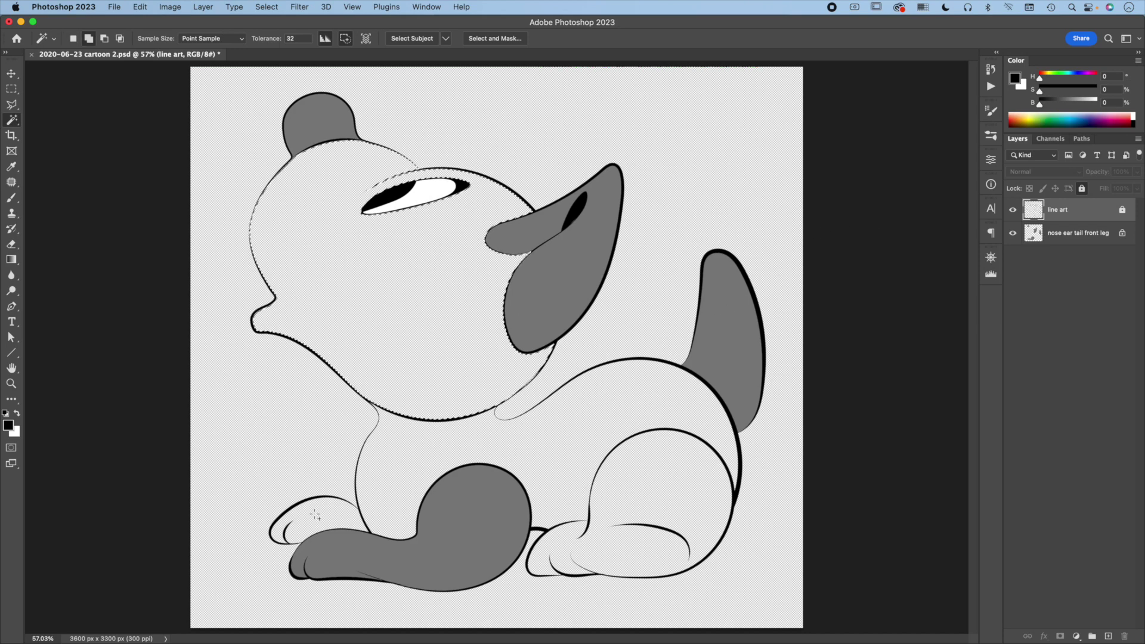
pyautogui.keyDown('shift'); pyautogui.click(315, 515); pyautogui.keyUp('shift')
pyautogui.press('shift')
pyautogui.keyDown('shift'); pyautogui.click(666, 489); pyautogui.keyUp('shift')
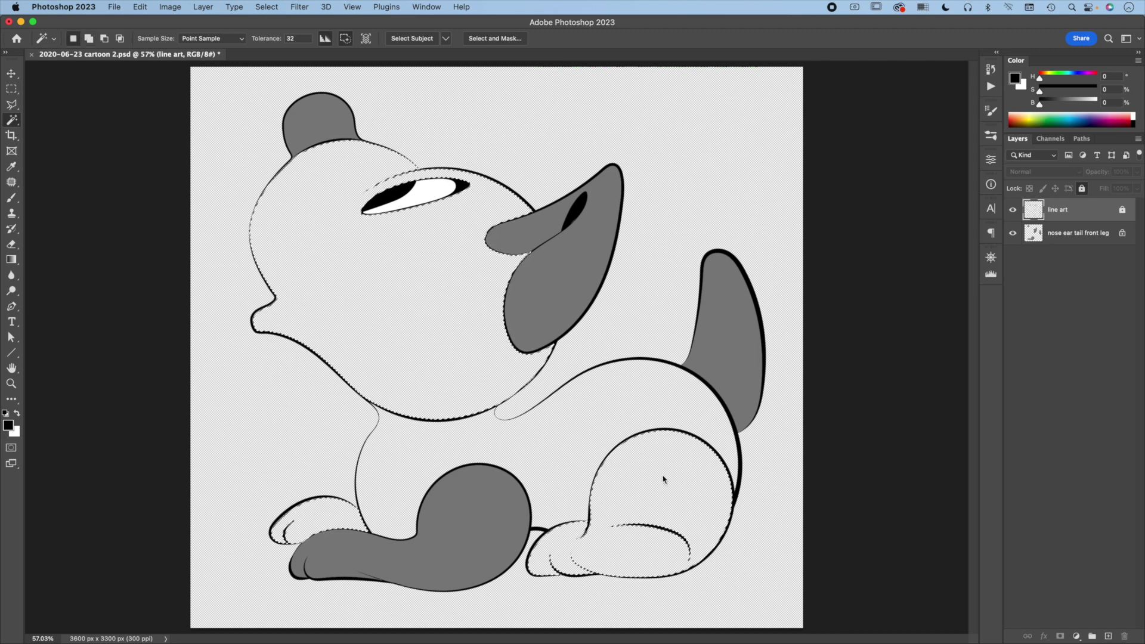
# Step: Create a layer beneath line art named 'head front leg back leg'
pyautogui.click(1107, 636)
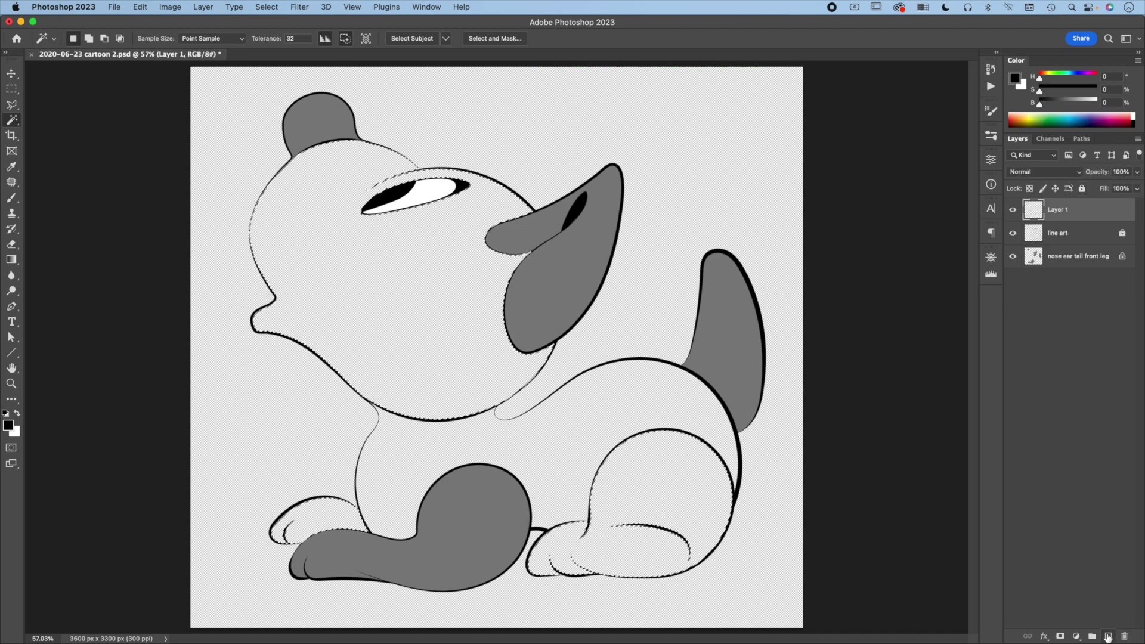
pyautogui.moveTo(1087, 216); pyautogui.dragTo(1085, 247)
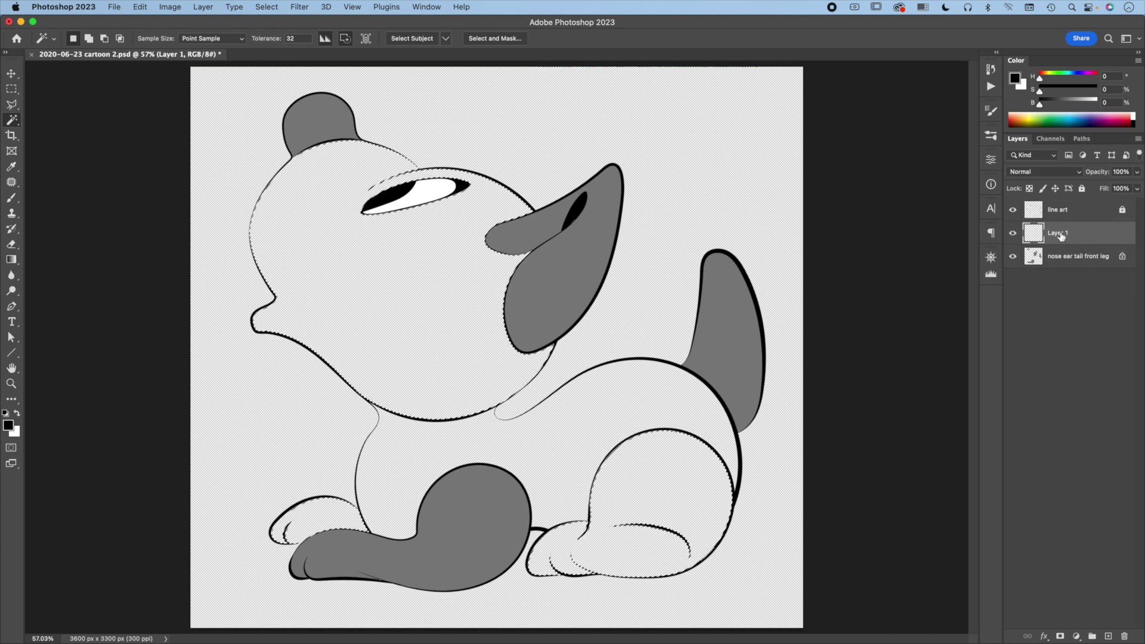
pyautogui.write('he')
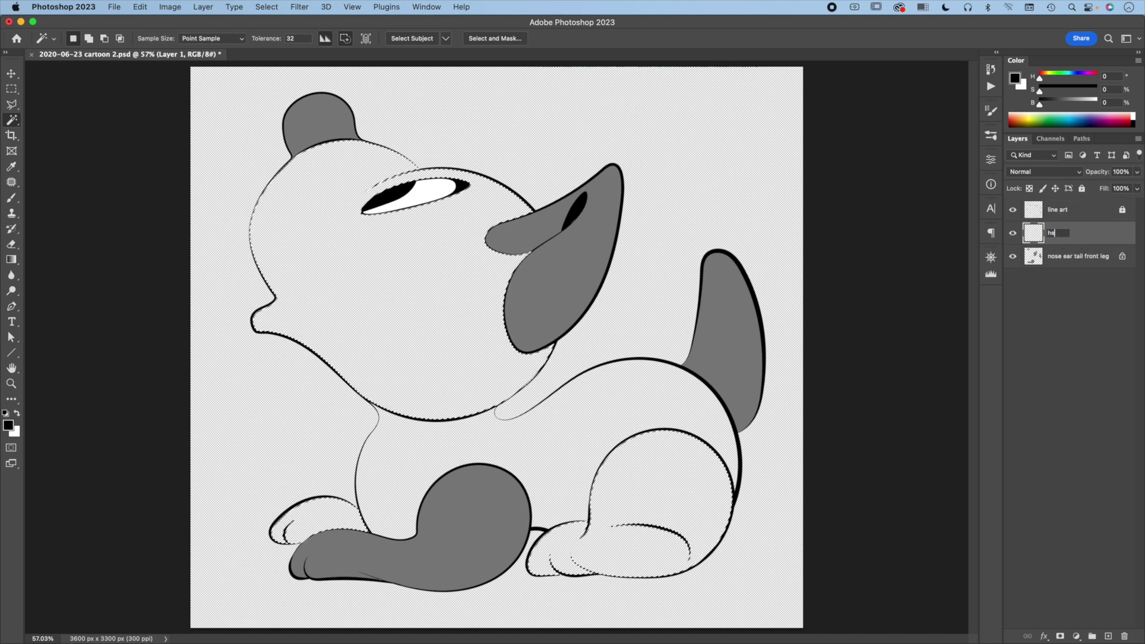
pyautogui.write('ad front le')
pyautogui.write('g back leg')
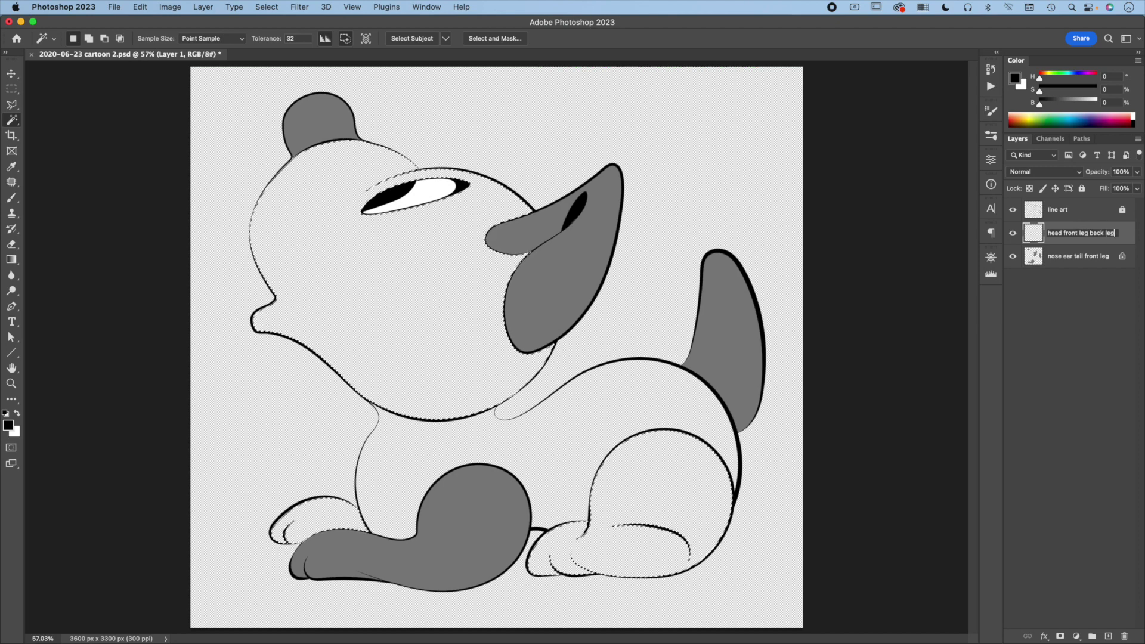
pyautogui.press('Return')
pyautogui.click(267, 6)
pyautogui.moveTo(273, 181)
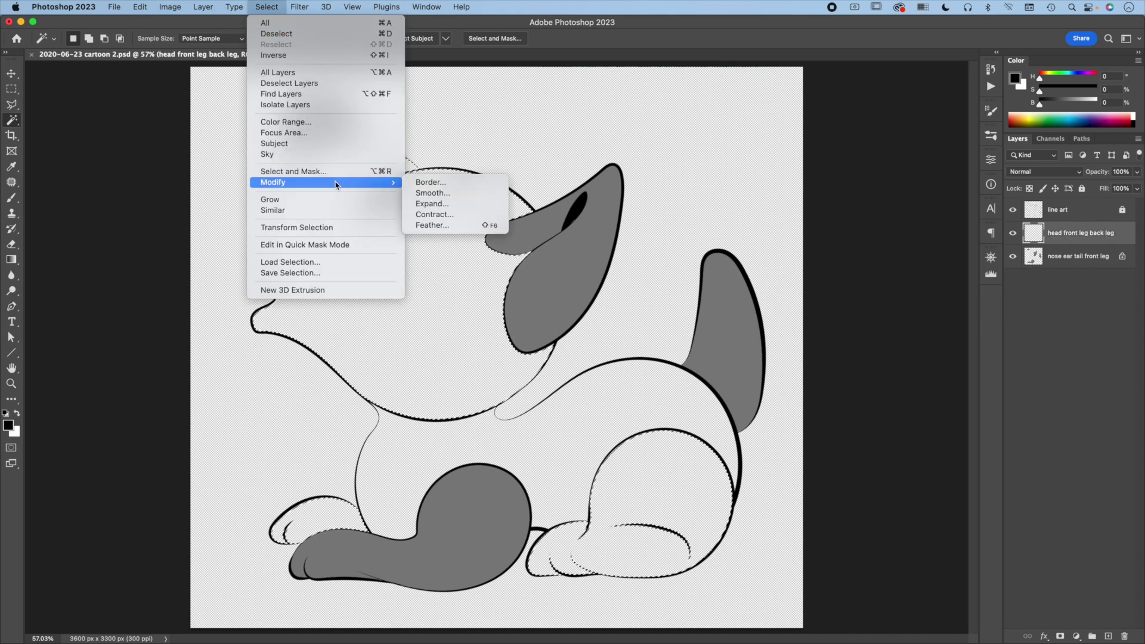
# Step: Expand the head and leg selection by 1 pixel, fill with 50% Gray, and lock transparency
pyautogui.click(444, 207)
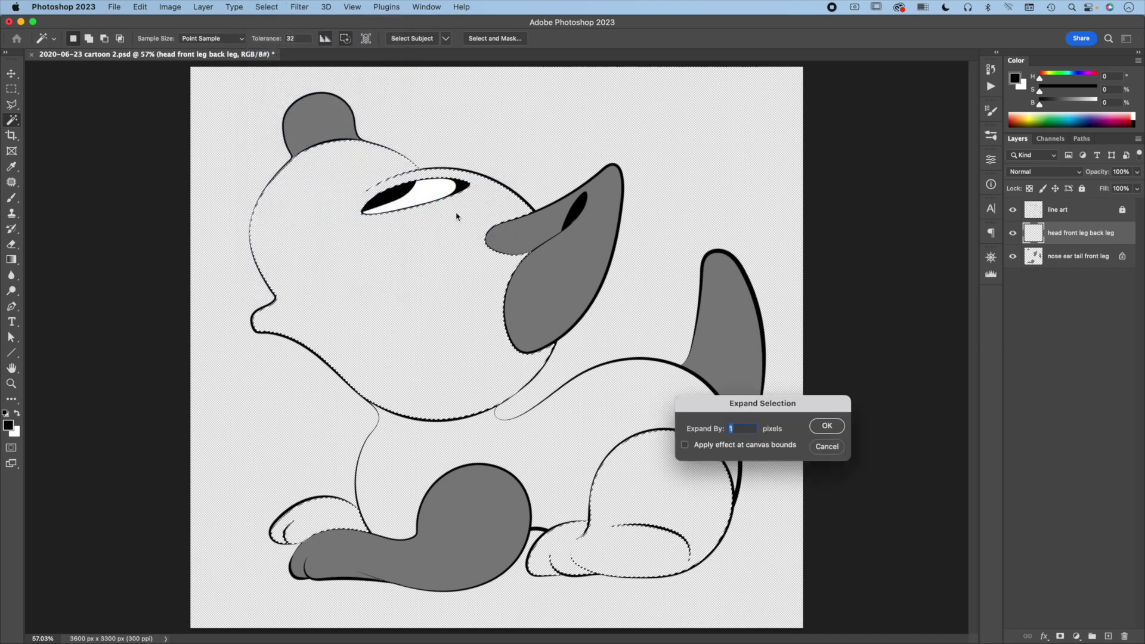
pyautogui.click(829, 427)
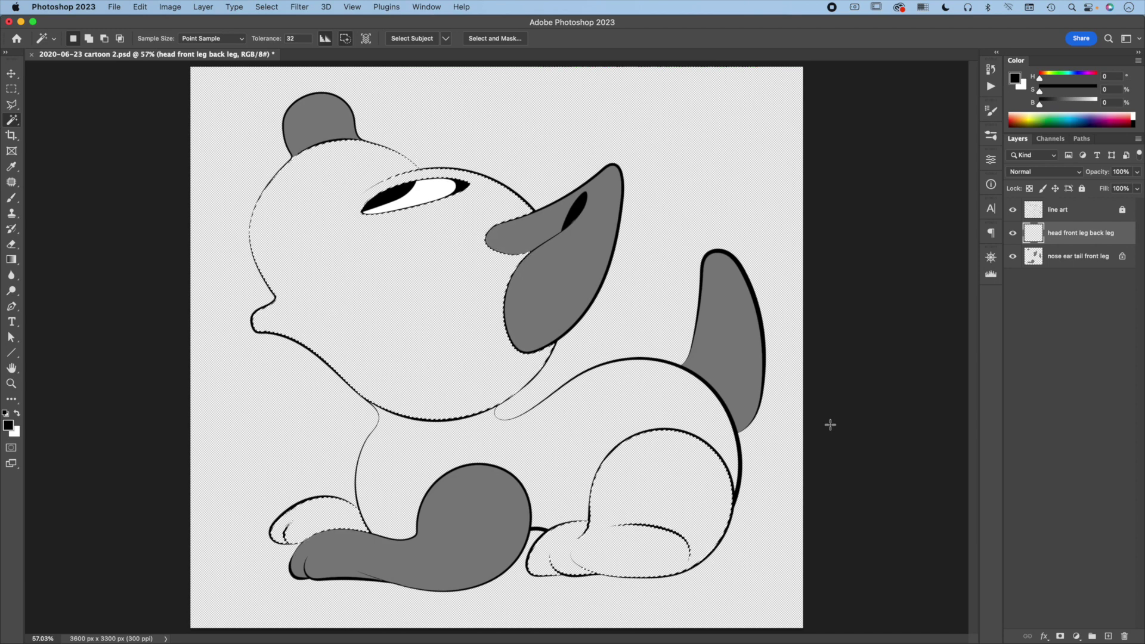
pyautogui.click(139, 8)
pyautogui.click(162, 187)
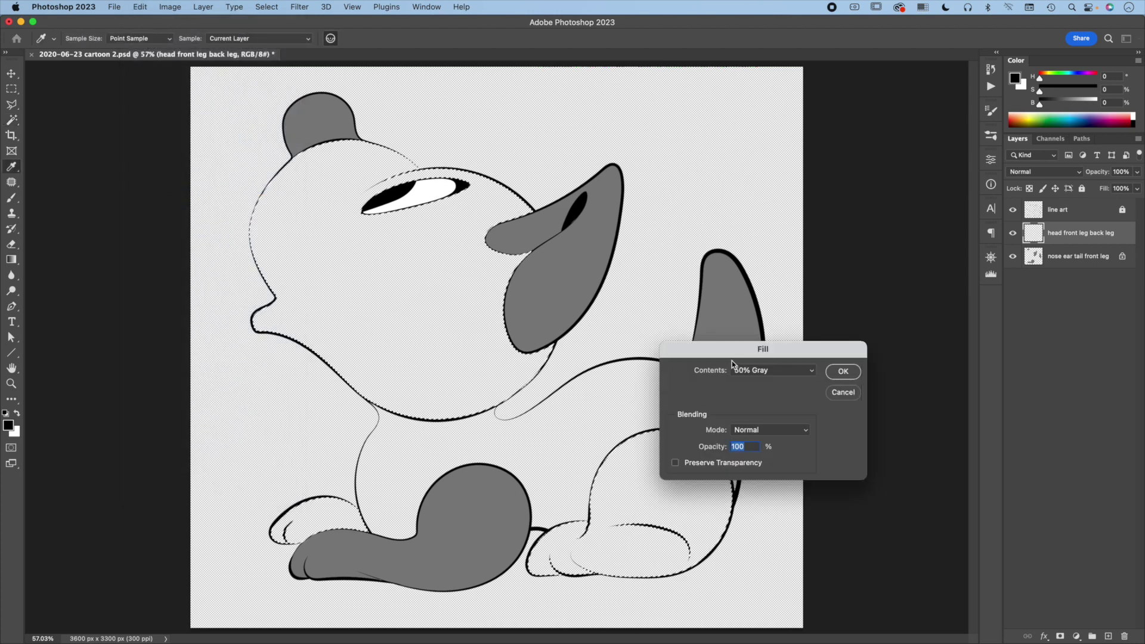
pyautogui.click(843, 372)
pyautogui.press('w')
pyautogui.click(1030, 189)
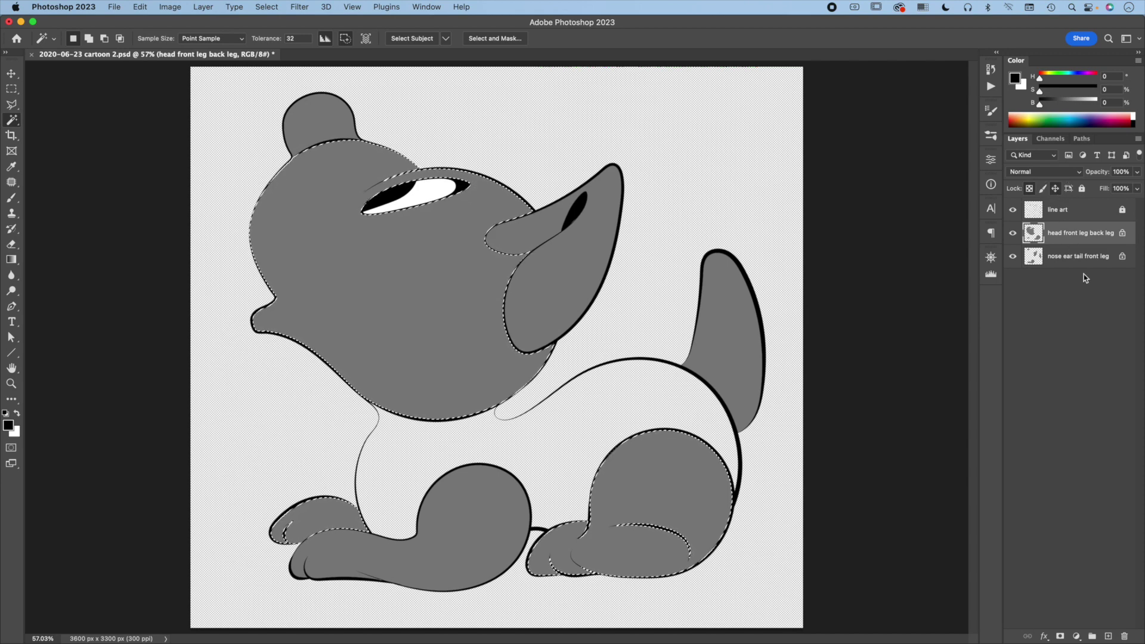
pyautogui.click(266, 6)
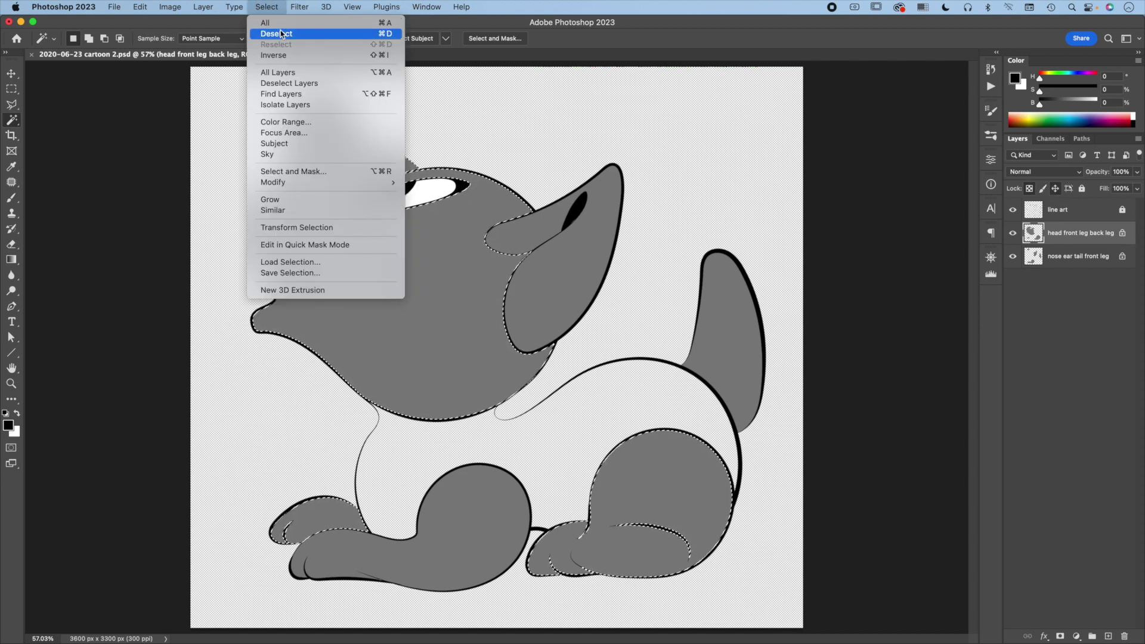
# Step: Select the white body area from line art and expand it by 1 pixel
pyautogui.click(282, 34)
pyautogui.click(1089, 212)
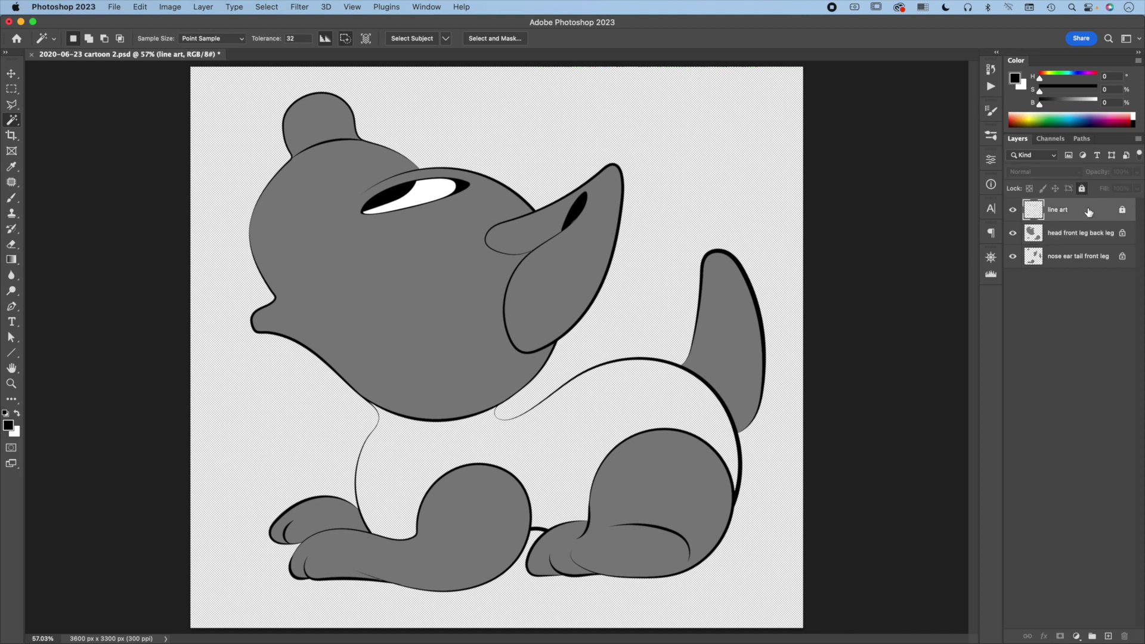
pyautogui.click(565, 419)
pyautogui.click(260, 7)
pyautogui.moveTo(273, 181)
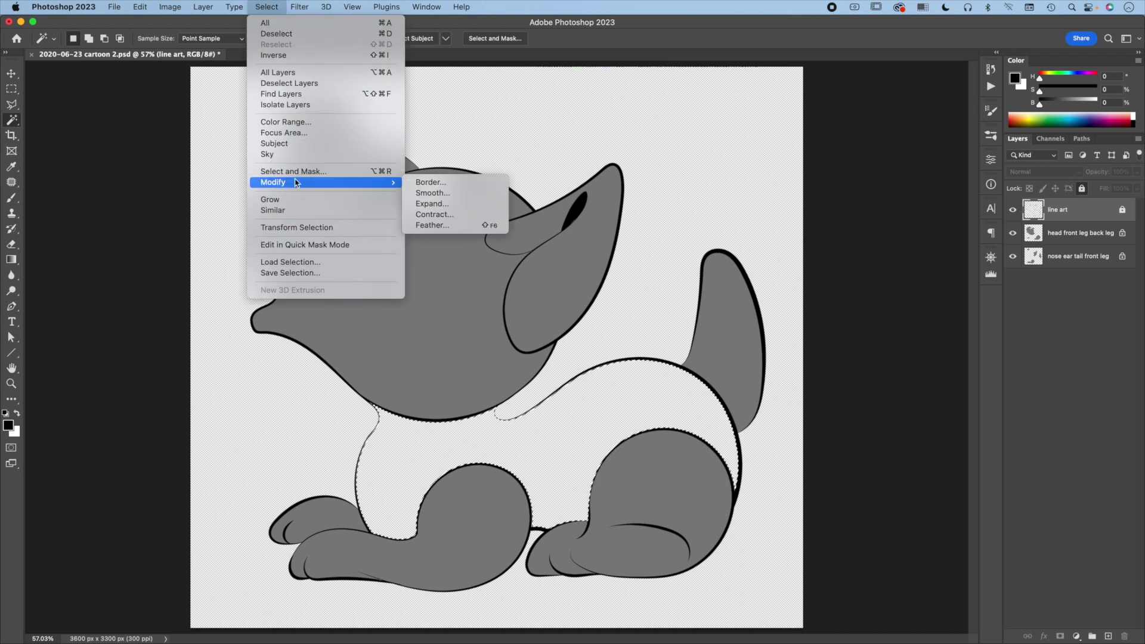
pyautogui.click(449, 205)
pyautogui.click(831, 427)
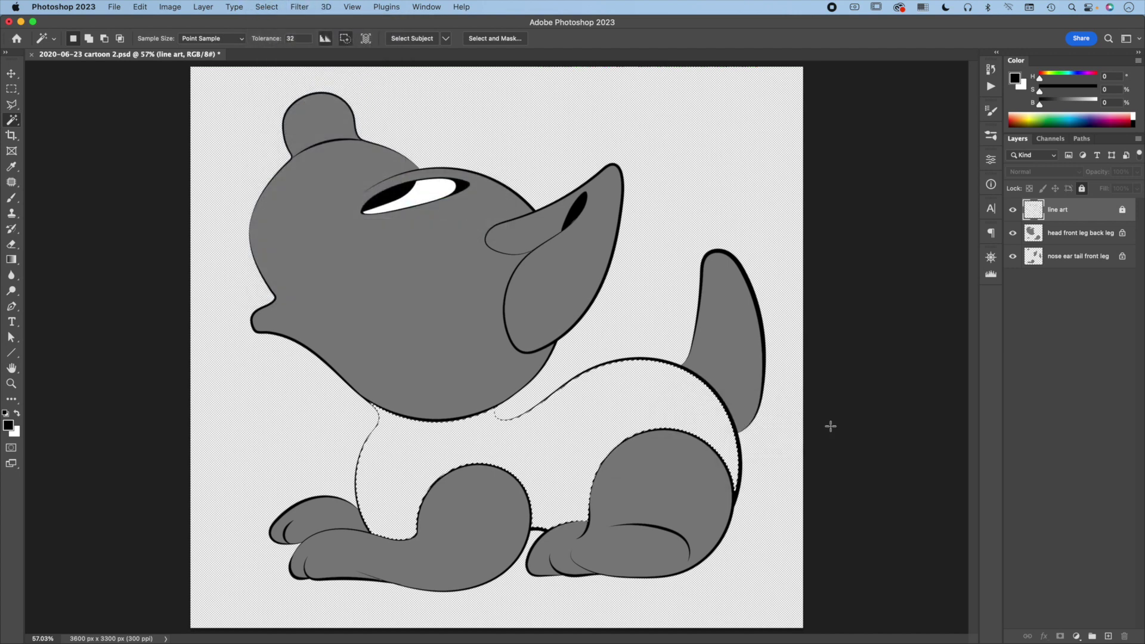
# Step: Add a new layer beneath line art named 'body'
pyautogui.click(1108, 636)
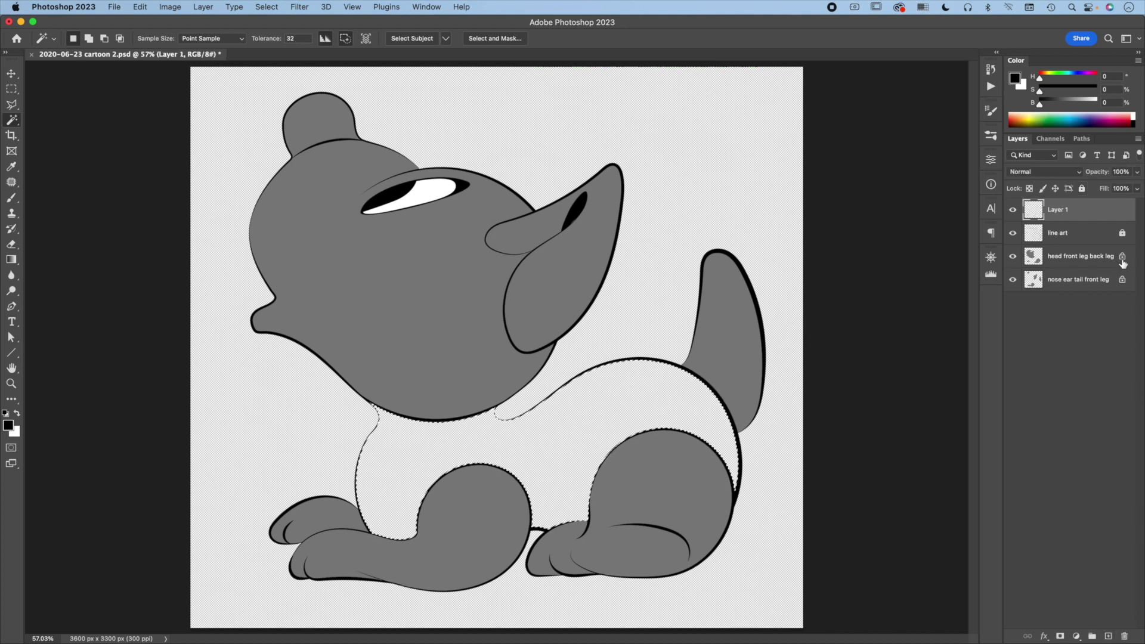
pyautogui.moveTo(1097, 210); pyautogui.dragTo(1095, 246)
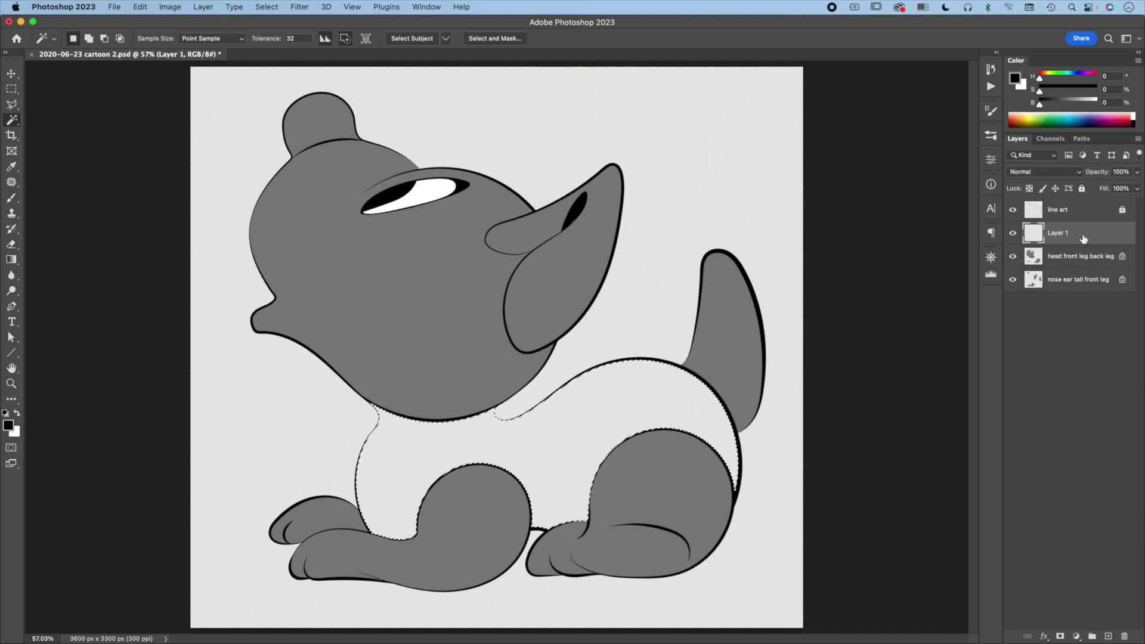
pyautogui.doubleClick(1083, 238)
pyautogui.write('body')
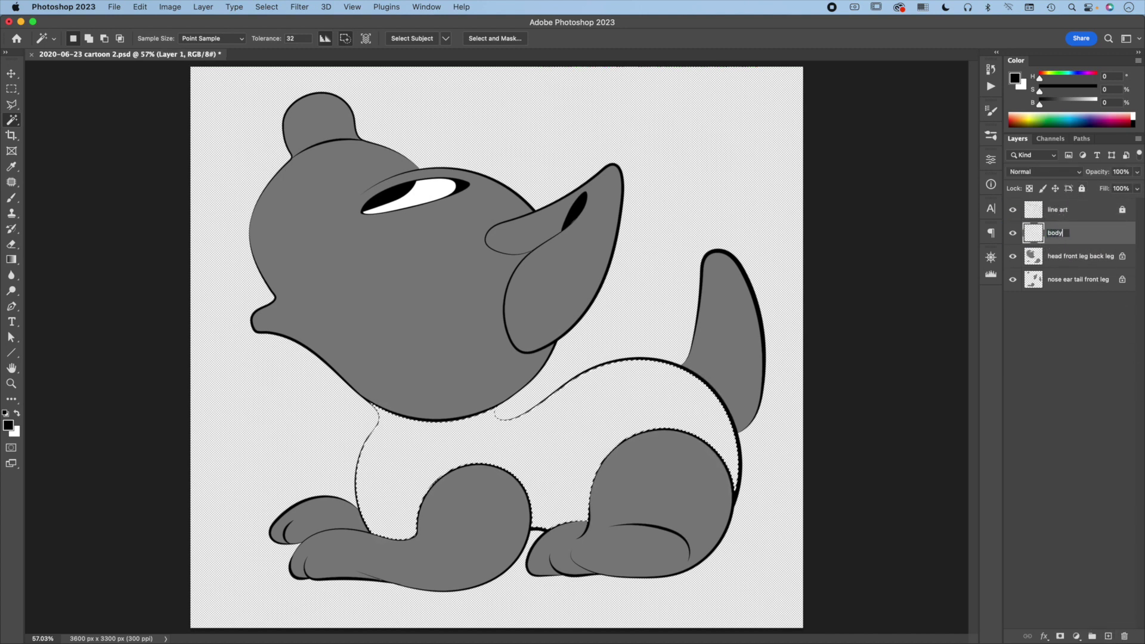
pyautogui.press('Return')
# Step: Fill the body selection with 50% Gray, lock transparent pixels, and deselect
pyautogui.click(137, 7)
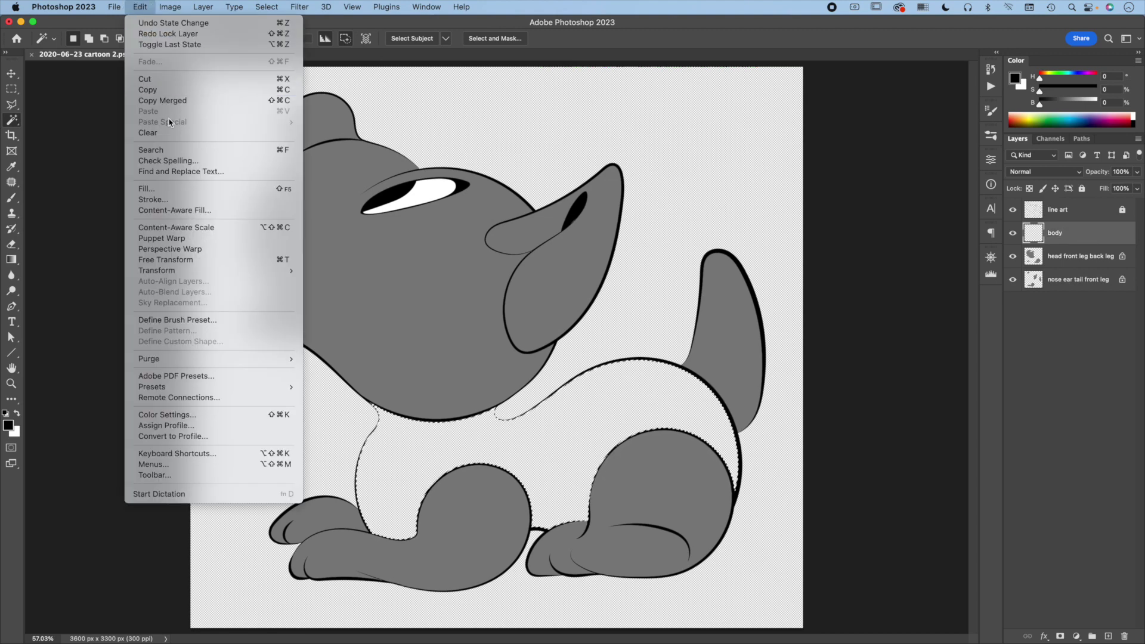
pyautogui.click(171, 192)
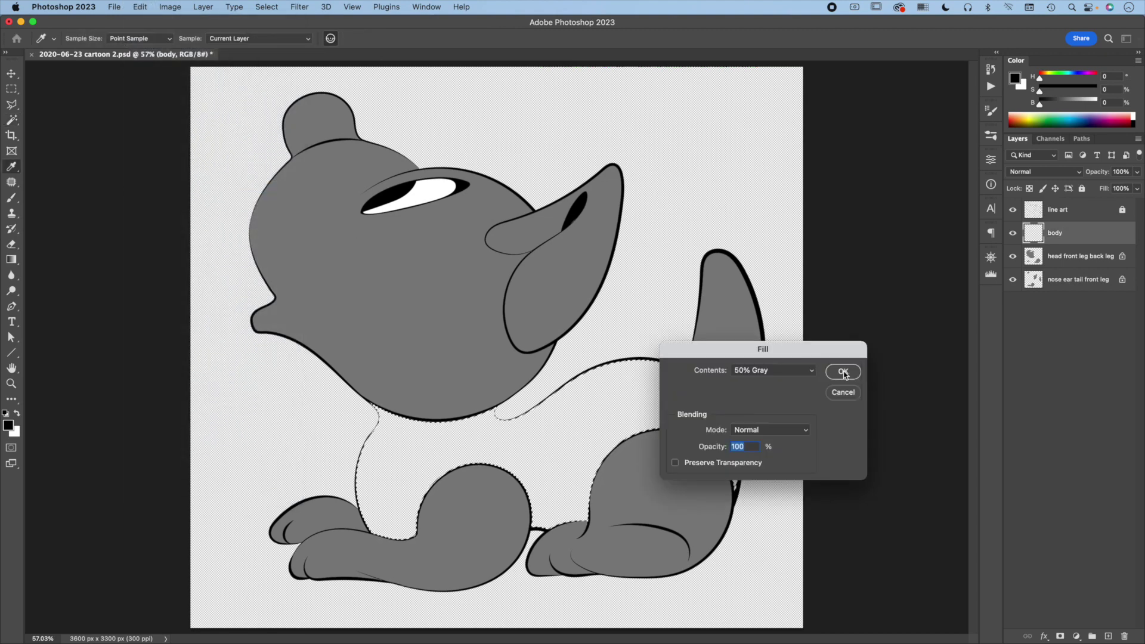
pyautogui.click(843, 372)
pyautogui.press('w')
pyautogui.click(1030, 189)
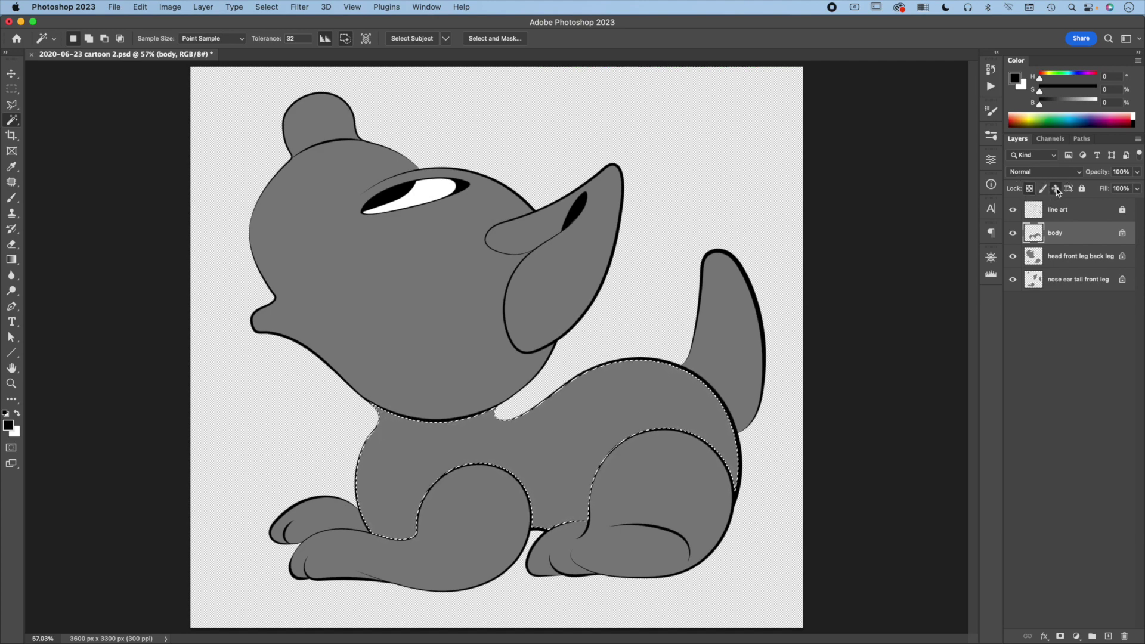
pyautogui.press('super+d')
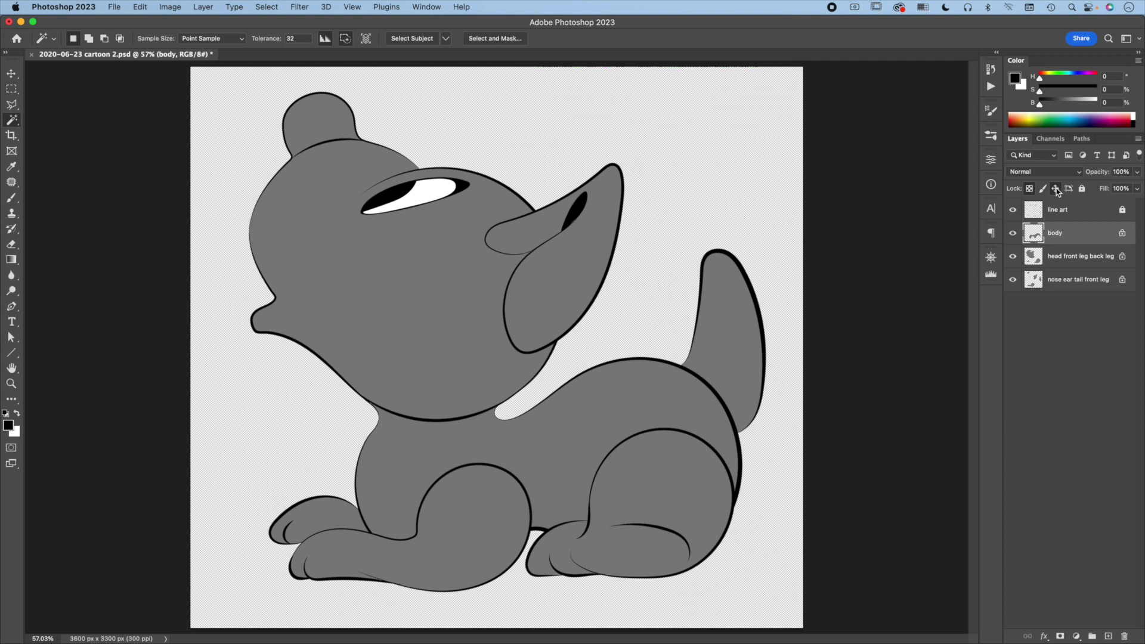
pyautogui.click(1065, 281)
# Step: Choose the Burn Tool and enlarge its soft brush to about 541 px
pyautogui.click(12, 291)
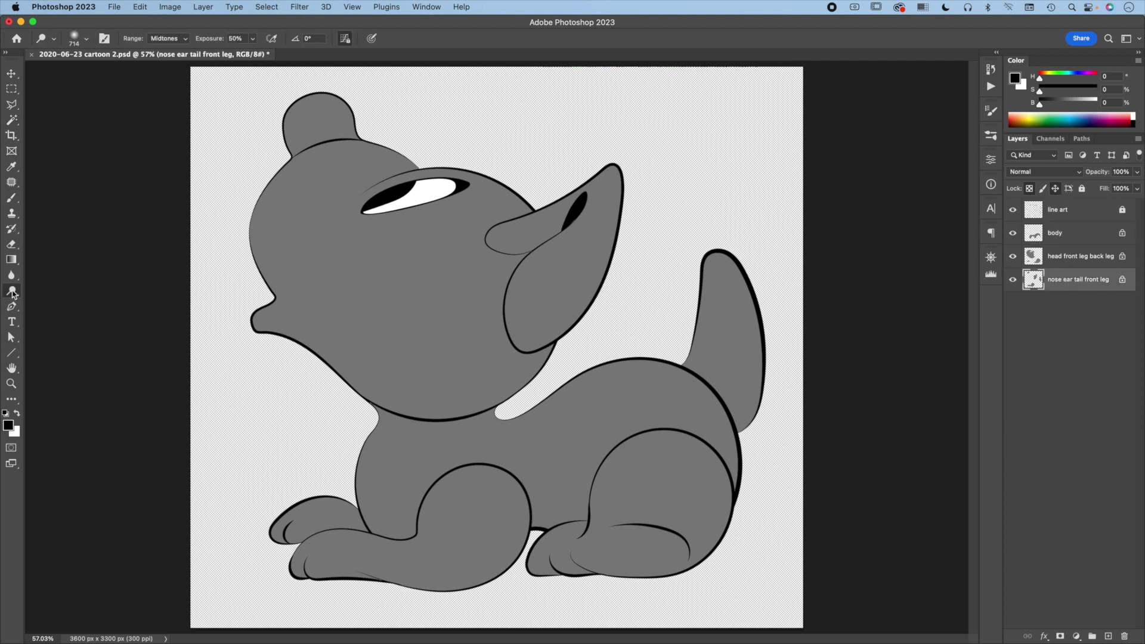
pyautogui.rightClick(12, 293)
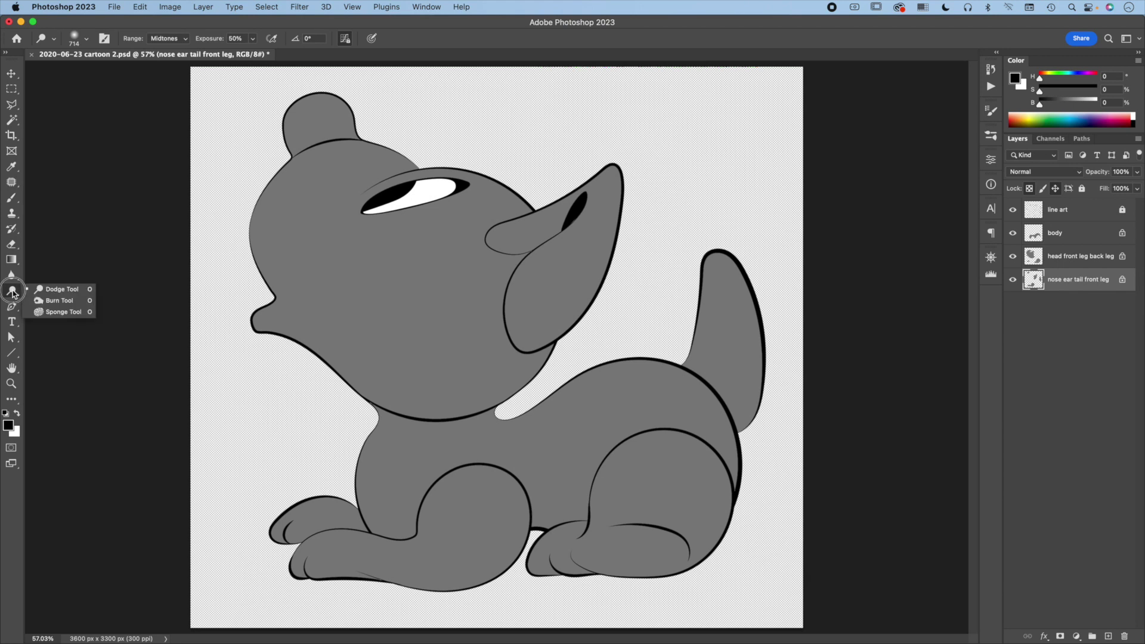
pyautogui.click(55, 302)
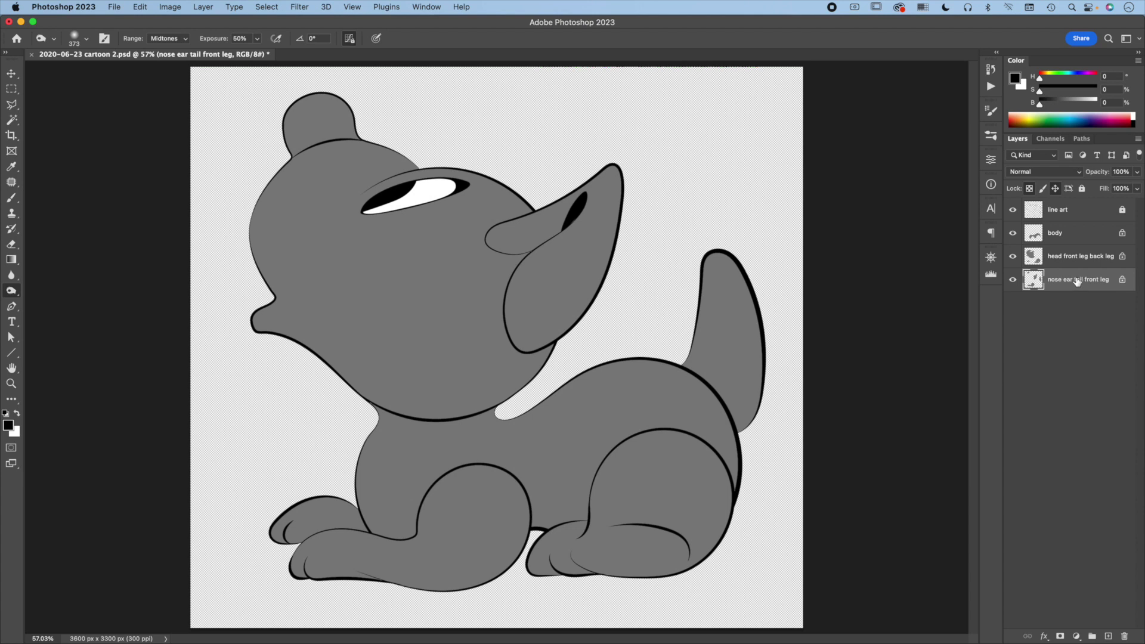
pyautogui.moveTo(471, 249); pyautogui.dragTo(498, 239)
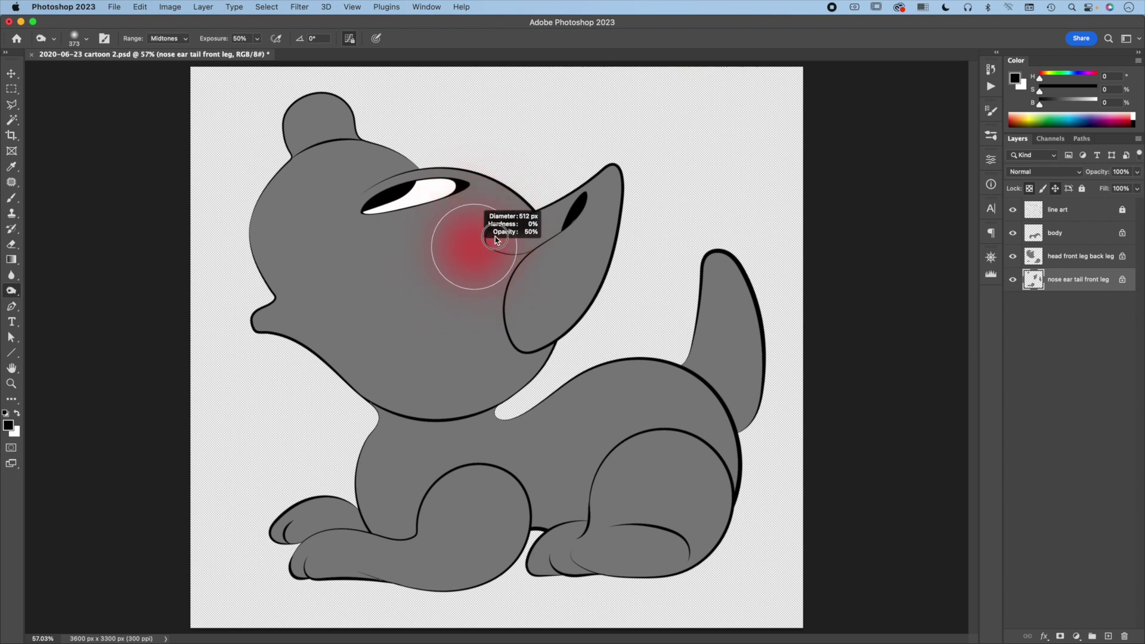
pyautogui.moveTo(499, 238); pyautogui.dragTo(473, 215)
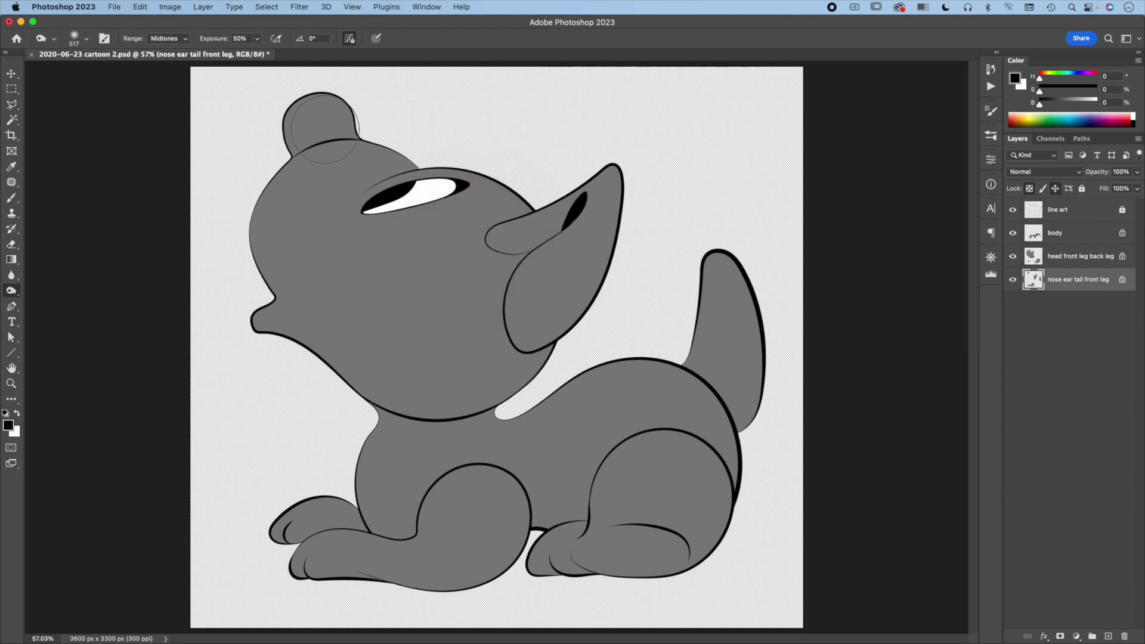
pyautogui.moveTo(325, 127); pyautogui.dragTo(332, 129)
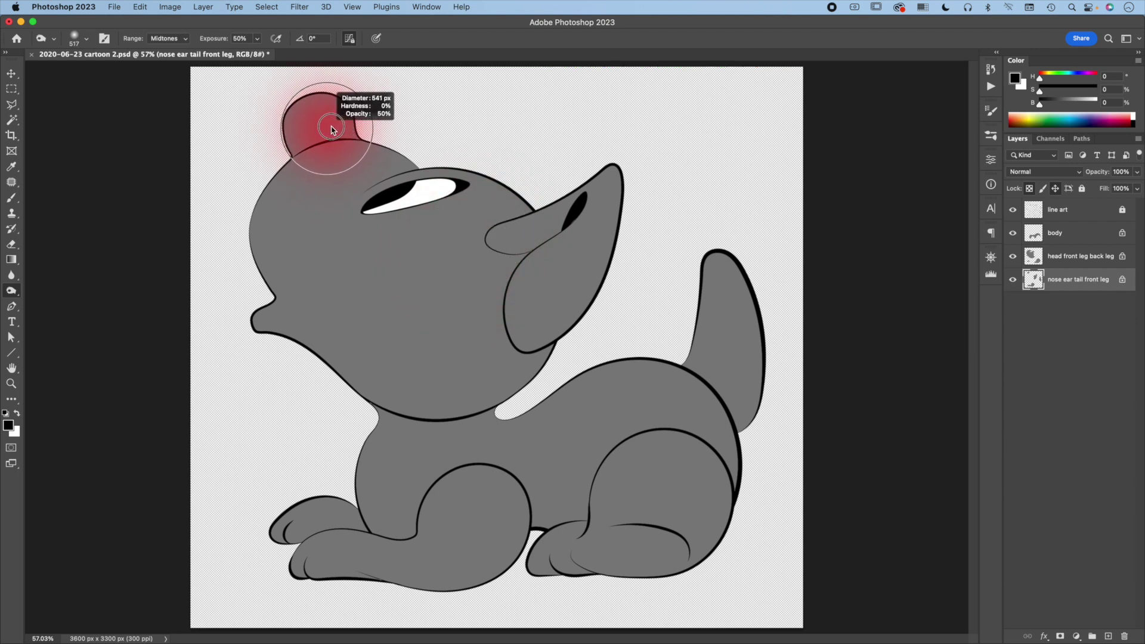
pyautogui.moveTo(332, 129); pyautogui.dragTo(336, 125)
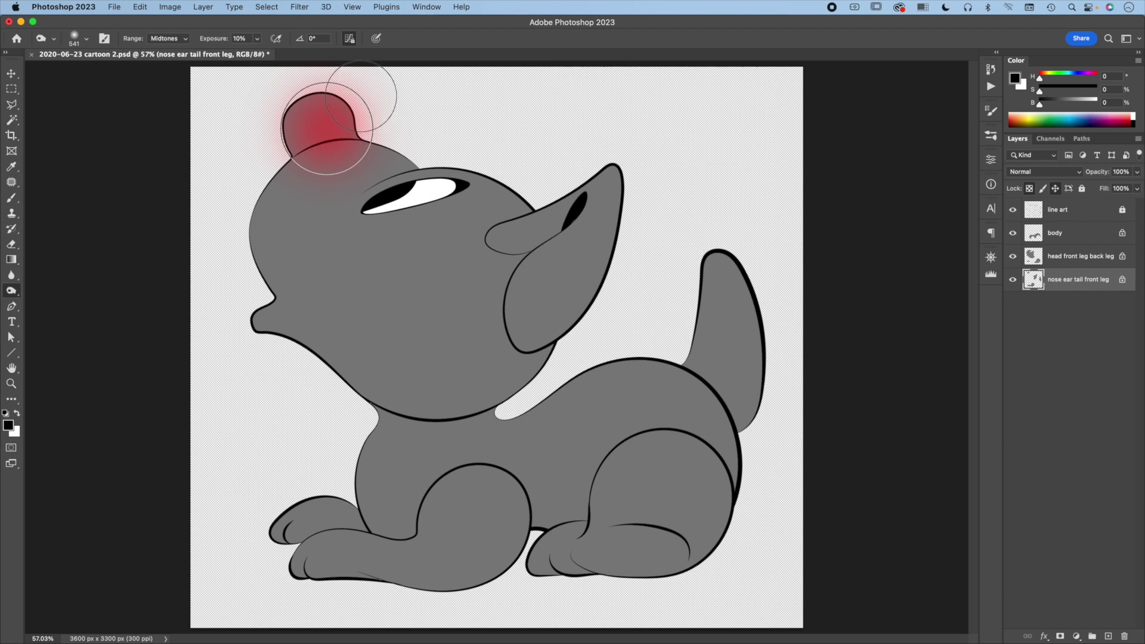
# Step: Burn darker shading along the round ear, the ear's right side and the inner ear-flap fold
pyautogui.moveTo(335, 124); pyautogui.dragTo(322, 127)
pyautogui.moveTo(363, 94)
pyautogui.mouseDown()
pyautogui.moveTo(312, 158)
pyautogui.moveTo(378, 97)
pyautogui.moveTo(289, 161)
pyautogui.moveTo(397, 89)
pyautogui.mouseUp()
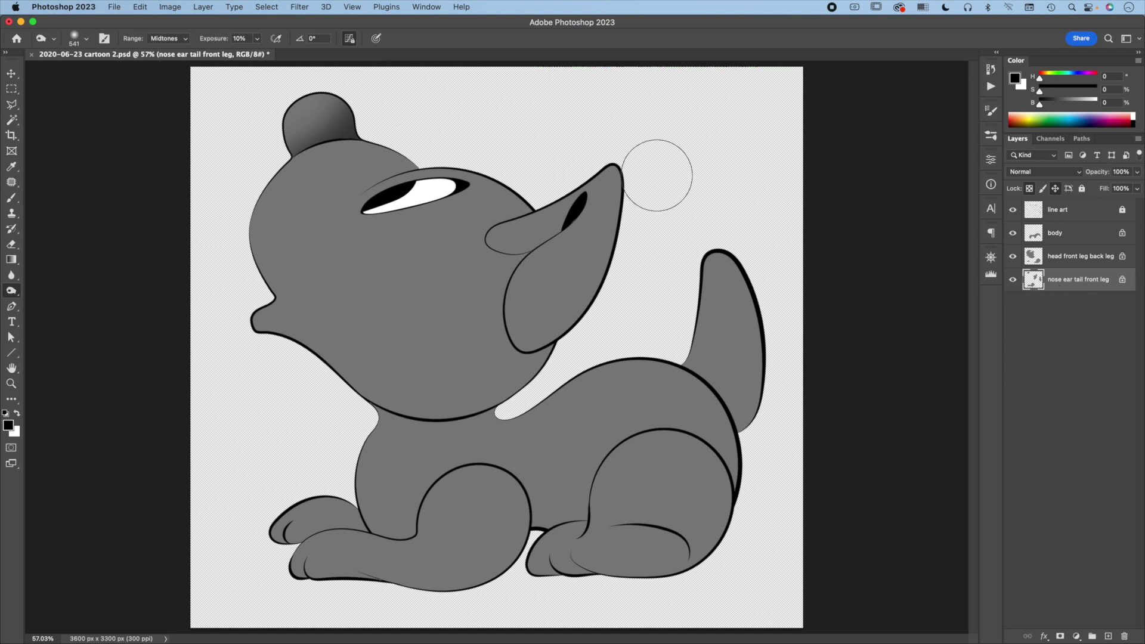
pyautogui.moveTo(646, 191)
pyautogui.mouseDown()
pyautogui.moveTo(549, 345)
pyautogui.moveTo(499, 338)
pyautogui.moveTo(625, 247)
pyautogui.moveTo(634, 113)
pyautogui.moveTo(603, 220)
pyautogui.moveTo(542, 332)
pyautogui.mouseUp()
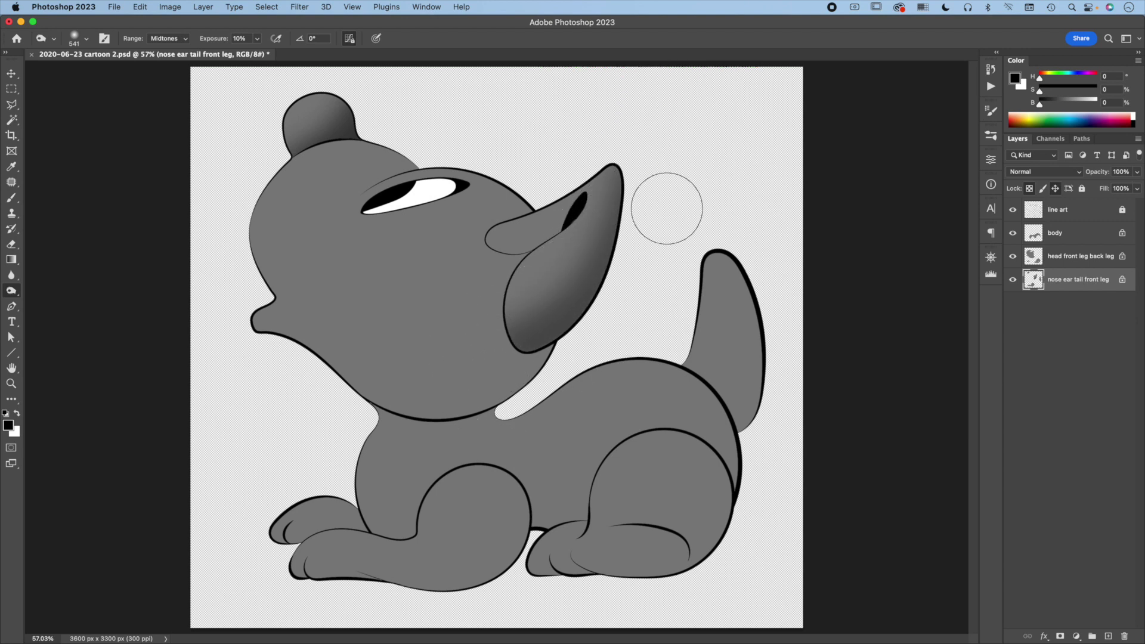
pyautogui.moveTo(668, 218); pyautogui.dragTo(615, 222)
pyautogui.moveTo(494, 248)
pyautogui.mouseDown()
pyautogui.moveTo(572, 215)
pyautogui.moveTo(486, 255)
pyautogui.moveTo(567, 216)
pyautogui.mouseUp()
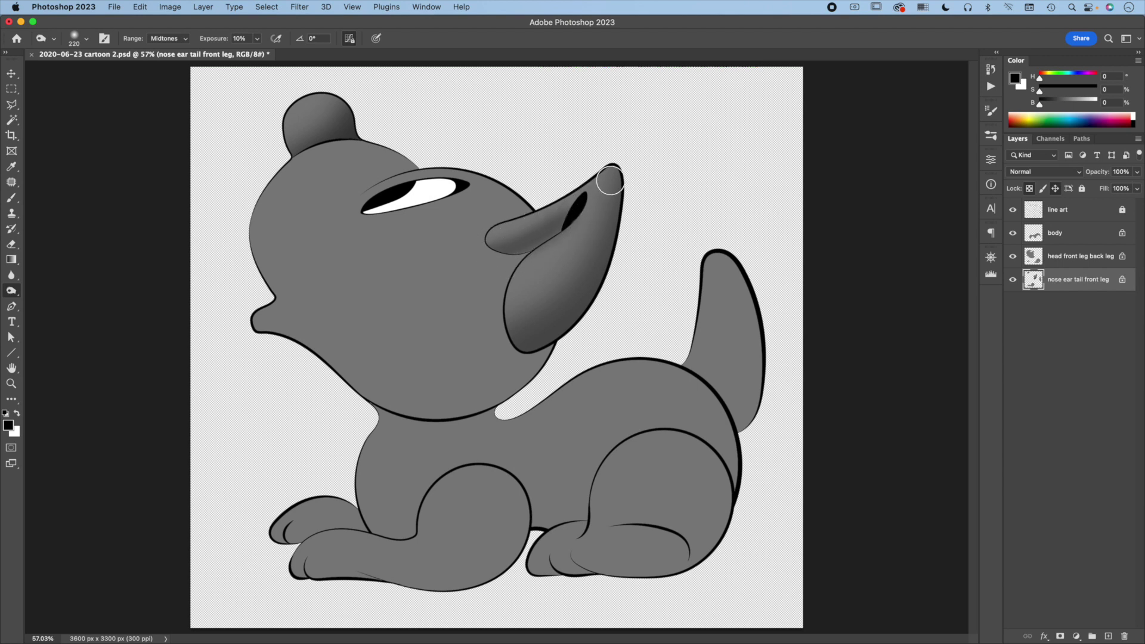
# Step: Burn shading down the tail's right side and the lower front leg with a larger brush
pyautogui.moveTo(719, 320); pyautogui.dragTo(770, 323)
pyautogui.moveTo(784, 340)
pyautogui.mouseDown()
pyautogui.moveTo(713, 444)
pyautogui.moveTo(779, 274)
pyautogui.moveTo(742, 421)
pyautogui.moveTo(775, 310)
pyautogui.moveTo(767, 242)
pyautogui.moveTo(767, 376)
pyautogui.moveTo(784, 181)
pyautogui.mouseUp()
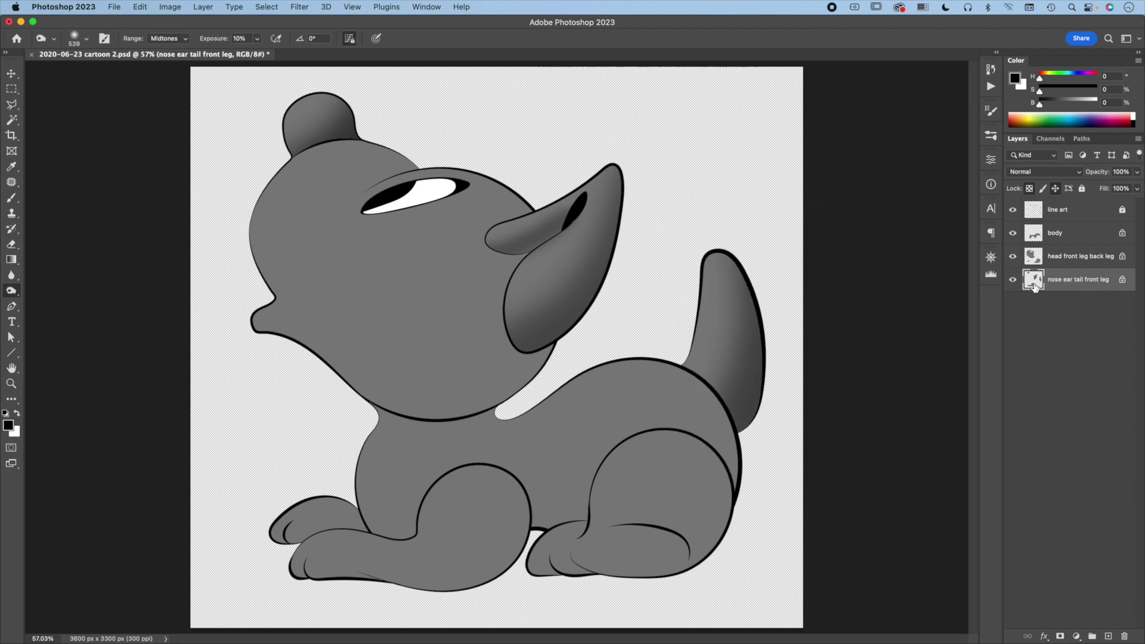
pyautogui.moveTo(566, 437); pyautogui.dragTo(581, 439)
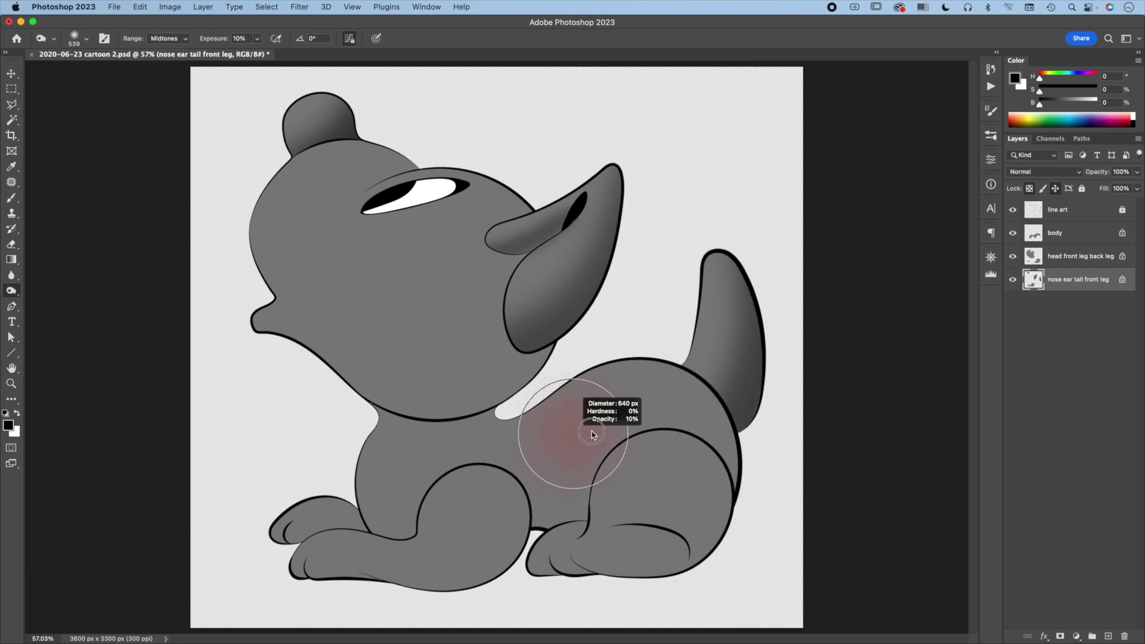
pyautogui.moveTo(525, 537)
pyautogui.mouseDown()
pyautogui.moveTo(511, 588)
pyautogui.moveTo(268, 589)
pyautogui.moveTo(520, 573)
pyautogui.moveTo(549, 549)
pyautogui.moveTo(345, 600)
pyautogui.moveTo(383, 626)
pyautogui.mouseUp()
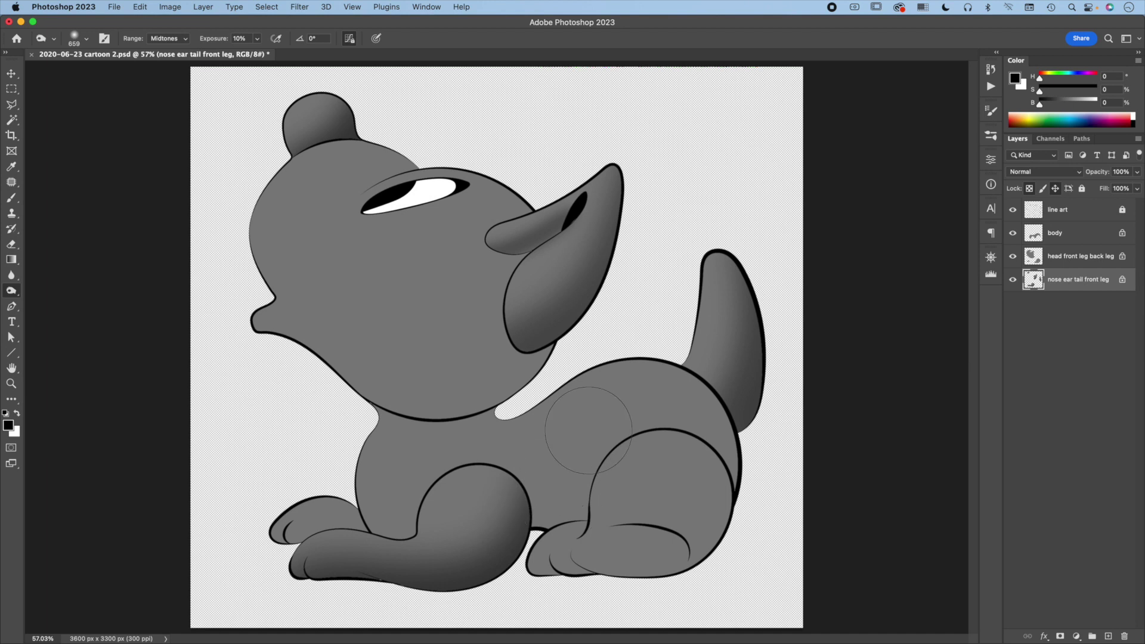
pyautogui.click(1073, 260)
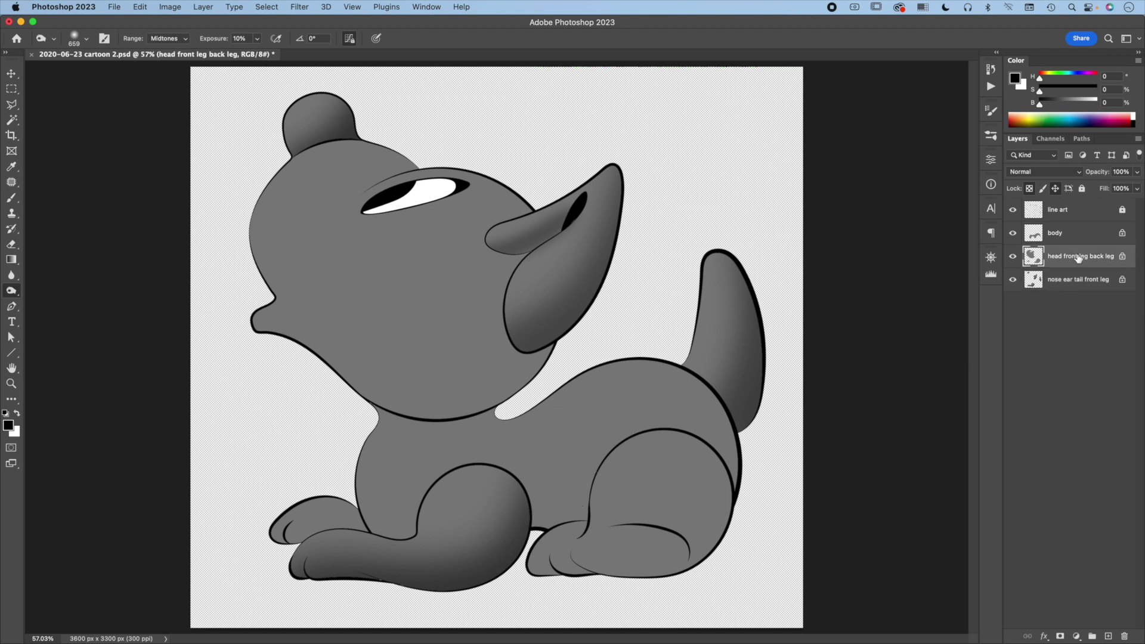
# Step: Burn soft shadows under the head and chin, the left cheek edge and the hind leg
pyautogui.moveTo(512, 319); pyautogui.dragTo(587, 308)
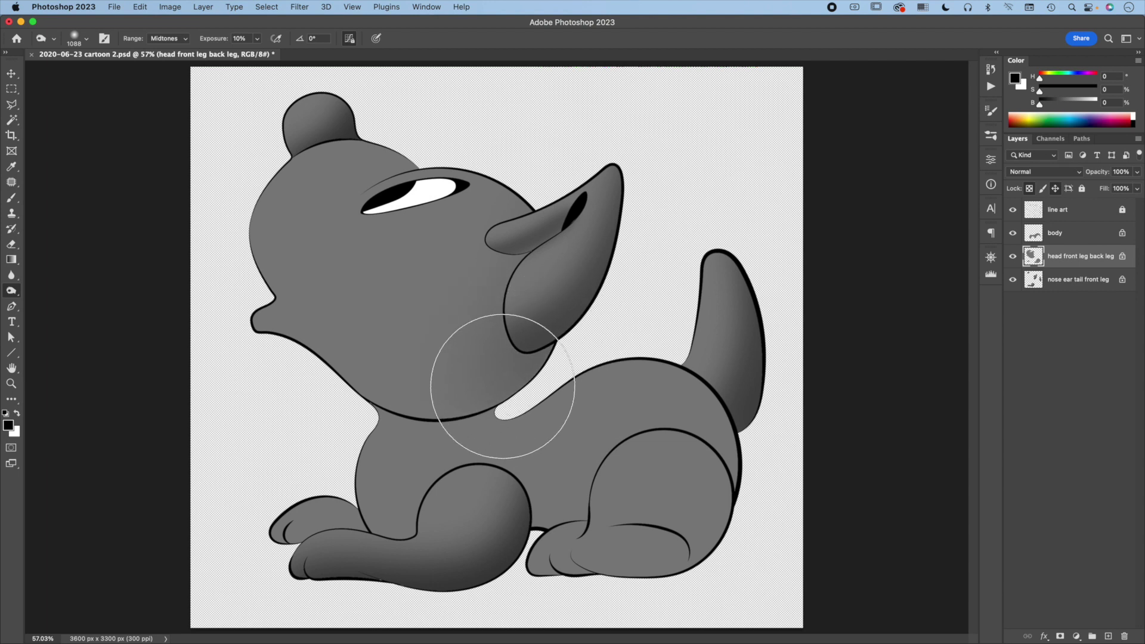
pyautogui.moveTo(320, 358); pyautogui.dragTo(459, 404)
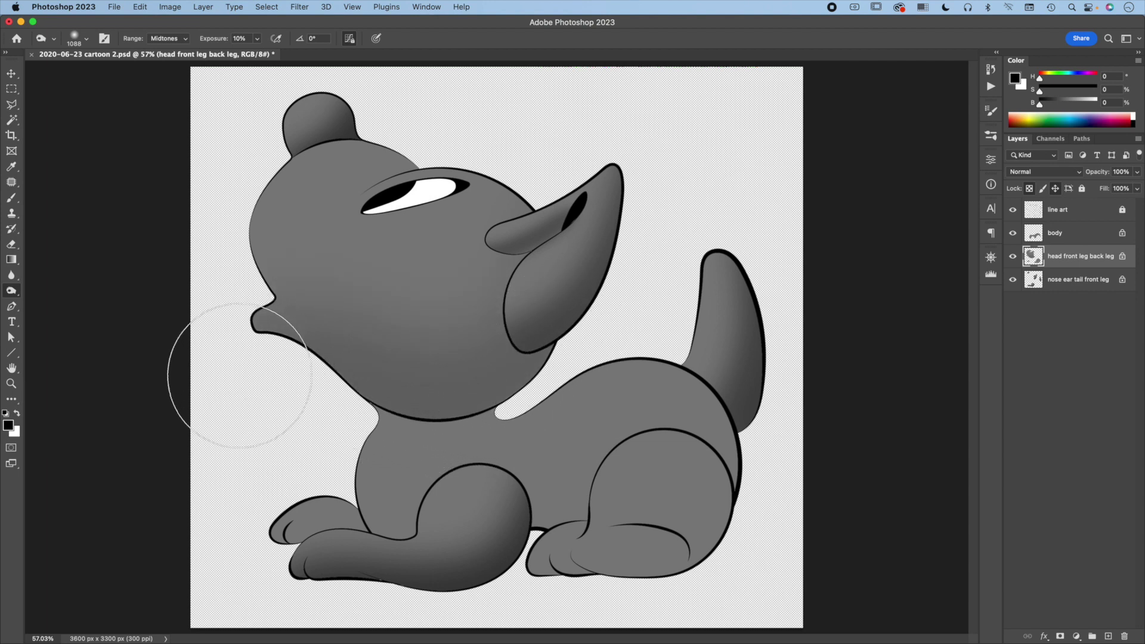
pyautogui.moveTo(549, 358); pyautogui.dragTo(276, 396)
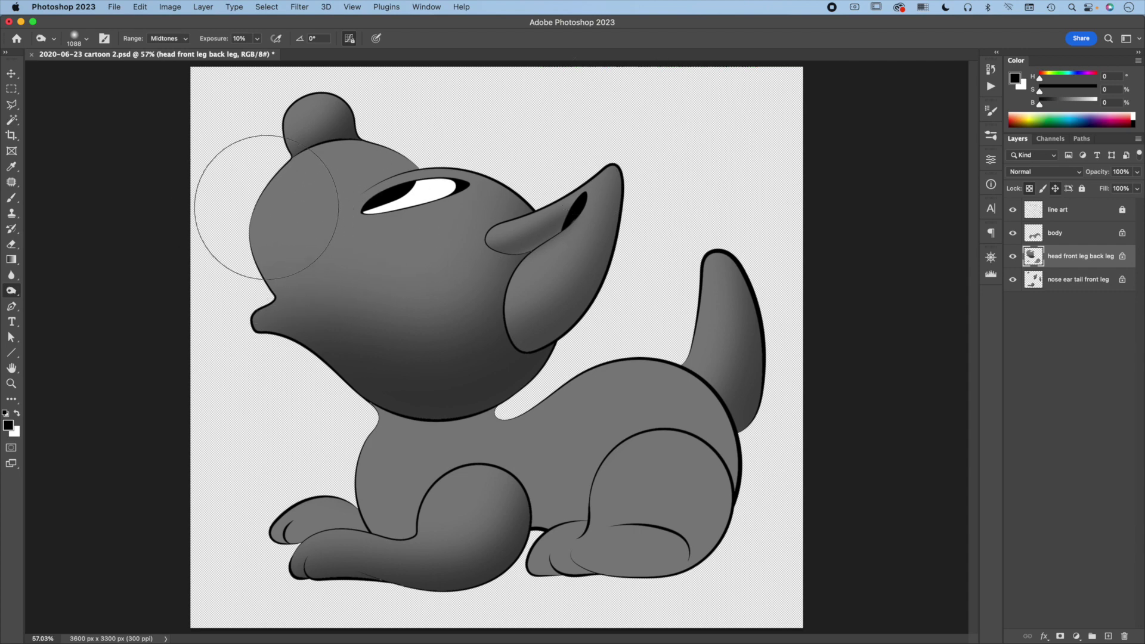
pyautogui.moveTo(556, 128); pyautogui.dragTo(470, 132)
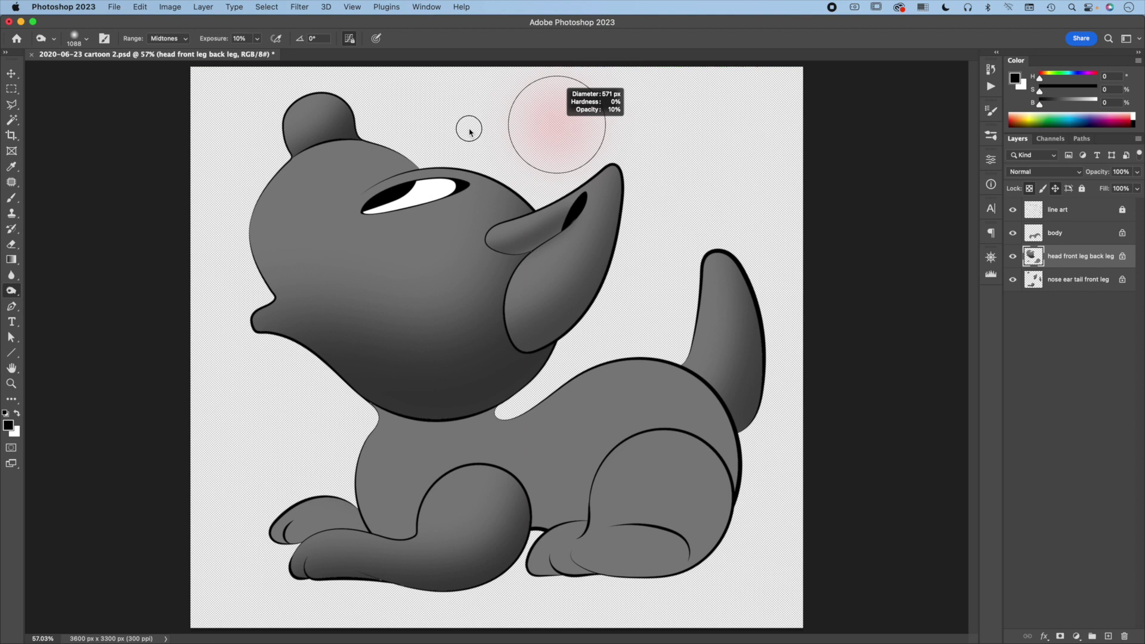
pyautogui.moveTo(249, 270); pyautogui.dragTo(260, 275)
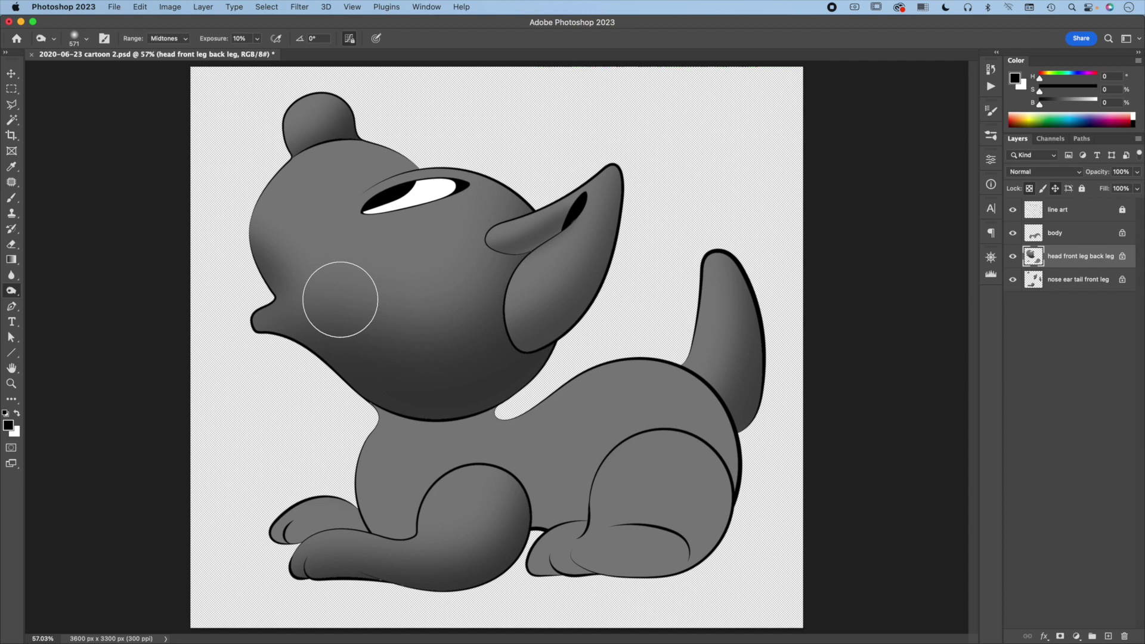
pyautogui.moveTo(718, 467); pyautogui.dragTo(732, 473)
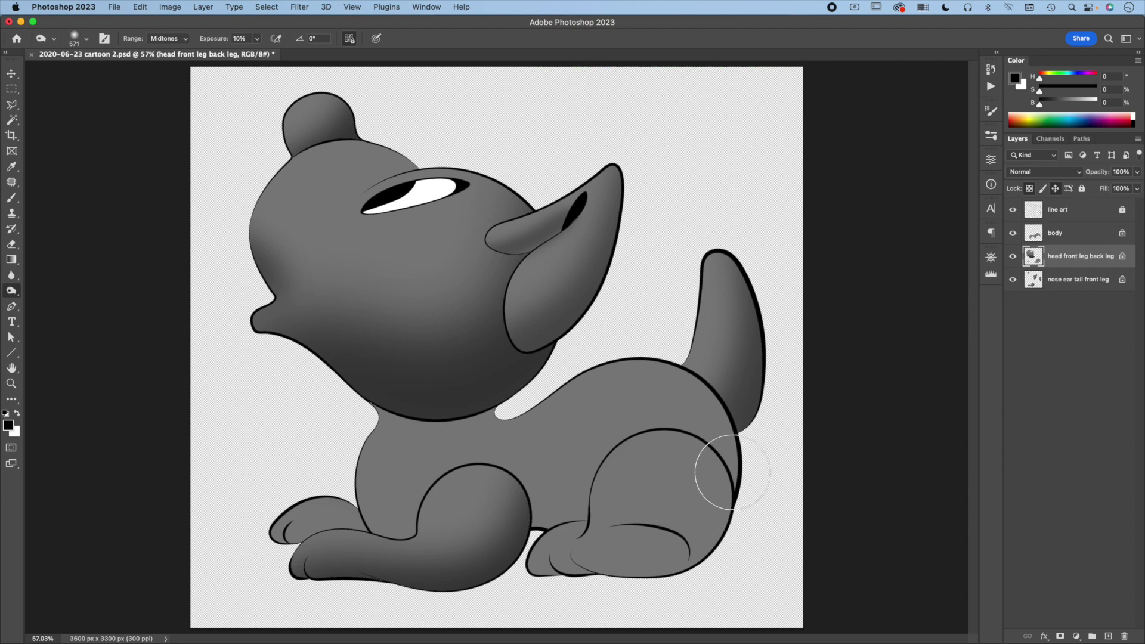
pyautogui.moveTo(747, 453); pyautogui.dragTo(773, 456)
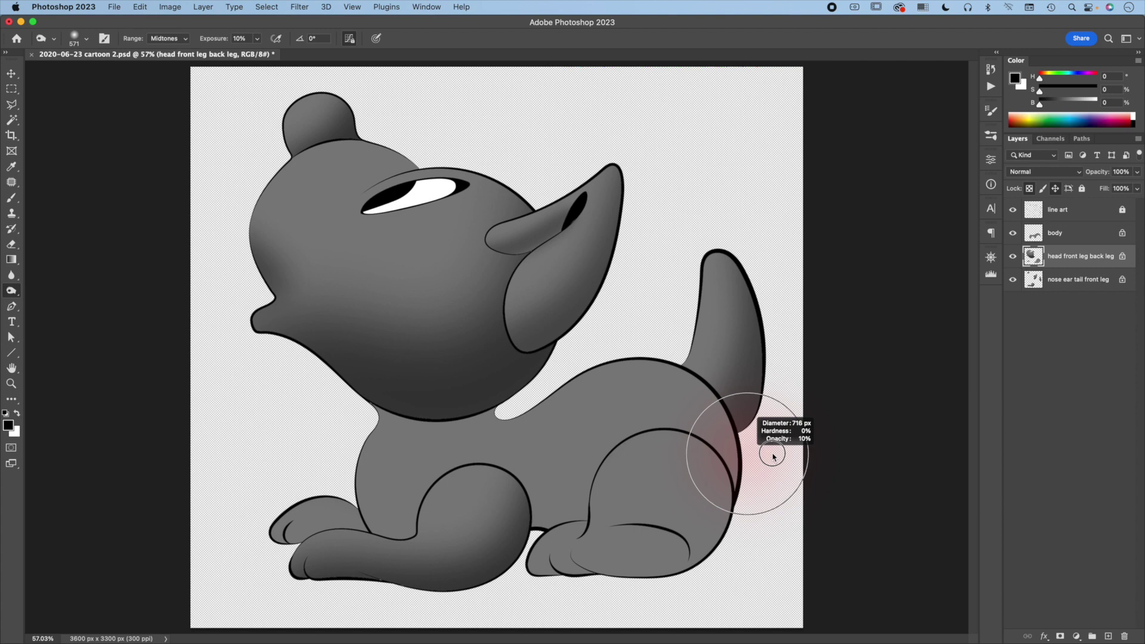
pyautogui.moveTo(531, 599)
pyautogui.mouseDown()
pyautogui.moveTo(570, 599)
pyautogui.moveTo(525, 598)
pyautogui.mouseUp()
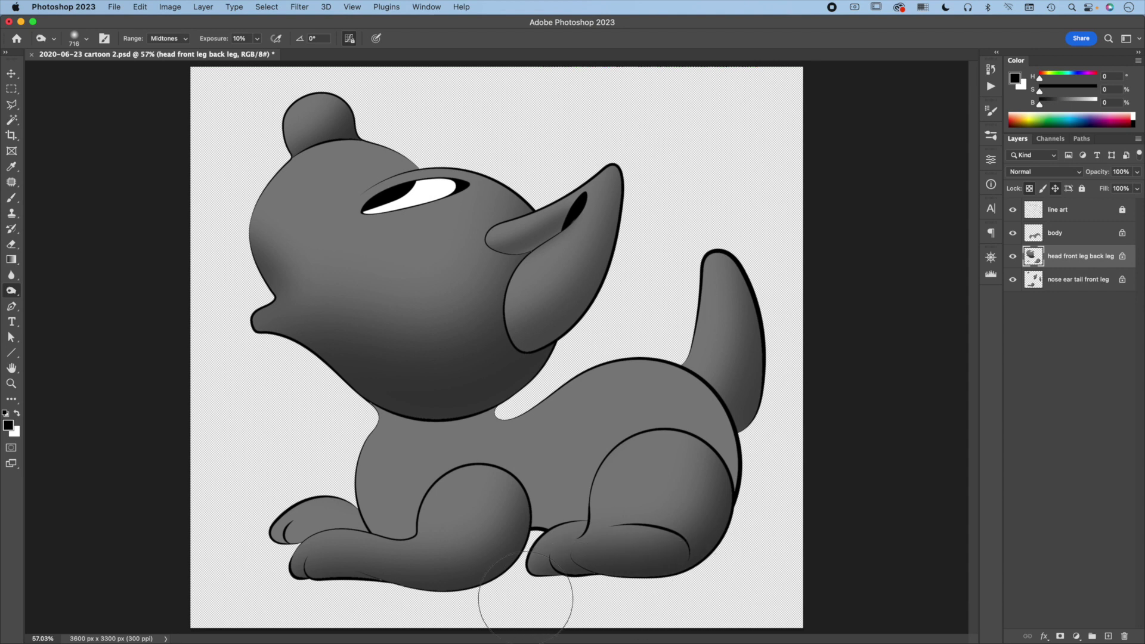
pyautogui.moveTo(297, 553)
pyautogui.mouseDown()
pyautogui.moveTo(274, 553)
pyautogui.moveTo(396, 525)
pyautogui.moveTo(358, 456)
pyautogui.mouseUp()
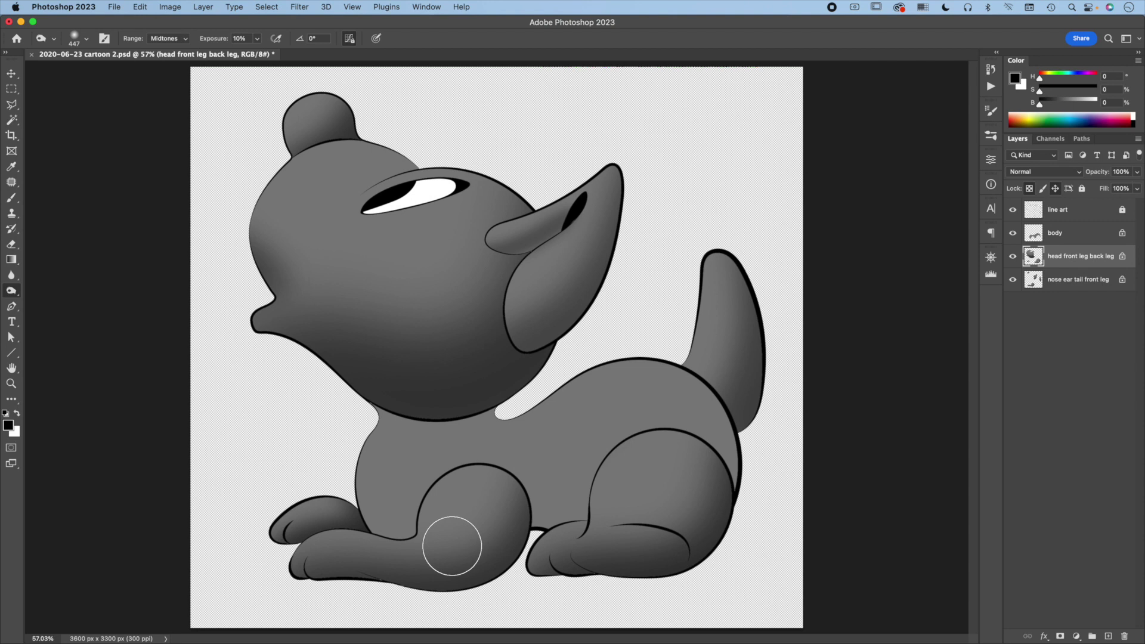
# Step: On the body layer, burn shading where the body meets the head using a ~711 px brush
pyautogui.click(1087, 231)
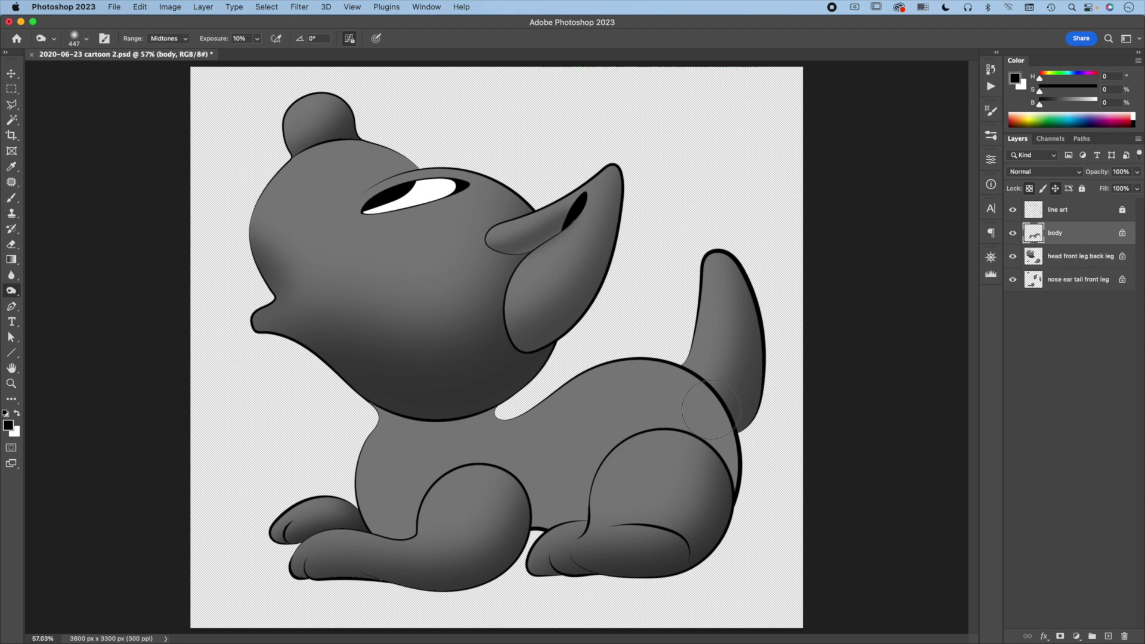
pyautogui.moveTo(656, 416); pyautogui.dragTo(752, 419)
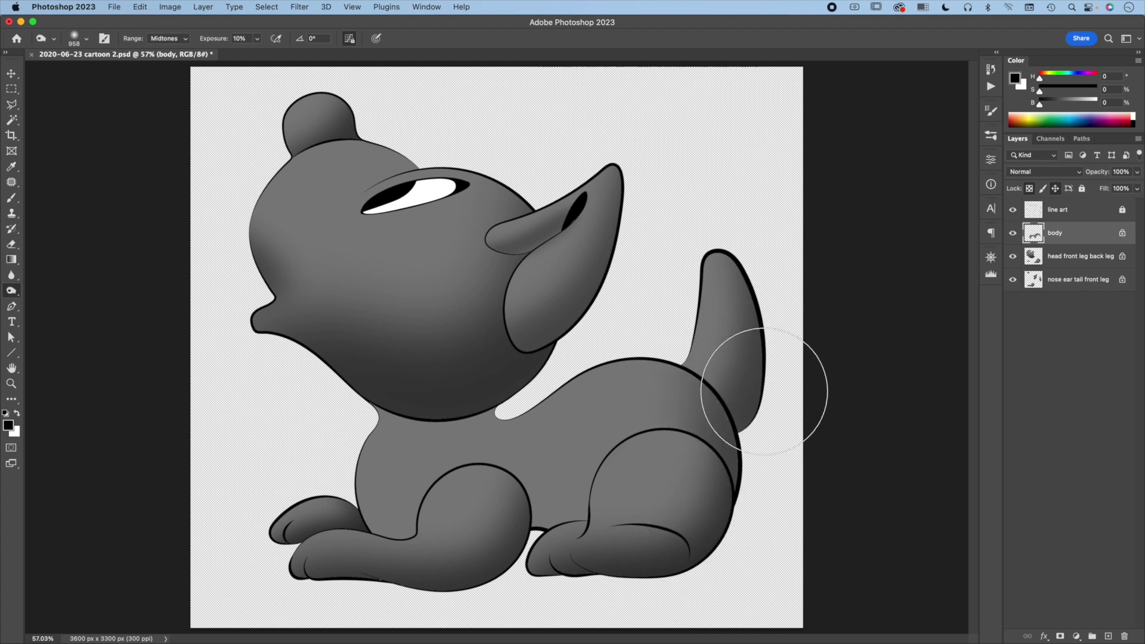
pyautogui.moveTo(634, 537)
pyautogui.mouseDown()
pyautogui.moveTo(472, 545)
pyautogui.moveTo(660, 530)
pyautogui.moveTo(332, 511)
pyautogui.moveTo(455, 523)
pyautogui.moveTo(334, 524)
pyautogui.mouseUp()
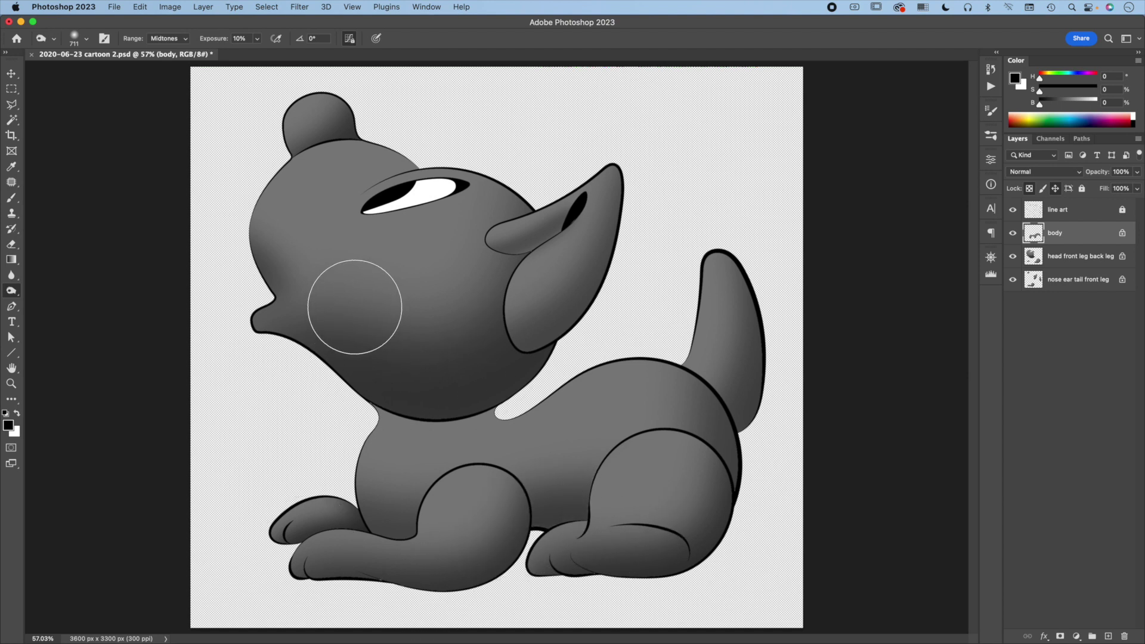
pyautogui.moveTo(351, 323)
pyautogui.mouseDown()
pyautogui.moveTo(452, 349)
pyautogui.moveTo(358, 388)
pyautogui.moveTo(606, 325)
pyautogui.moveTo(383, 396)
pyautogui.moveTo(638, 338)
pyautogui.moveTo(353, 401)
pyautogui.moveTo(694, 316)
pyautogui.mouseUp()
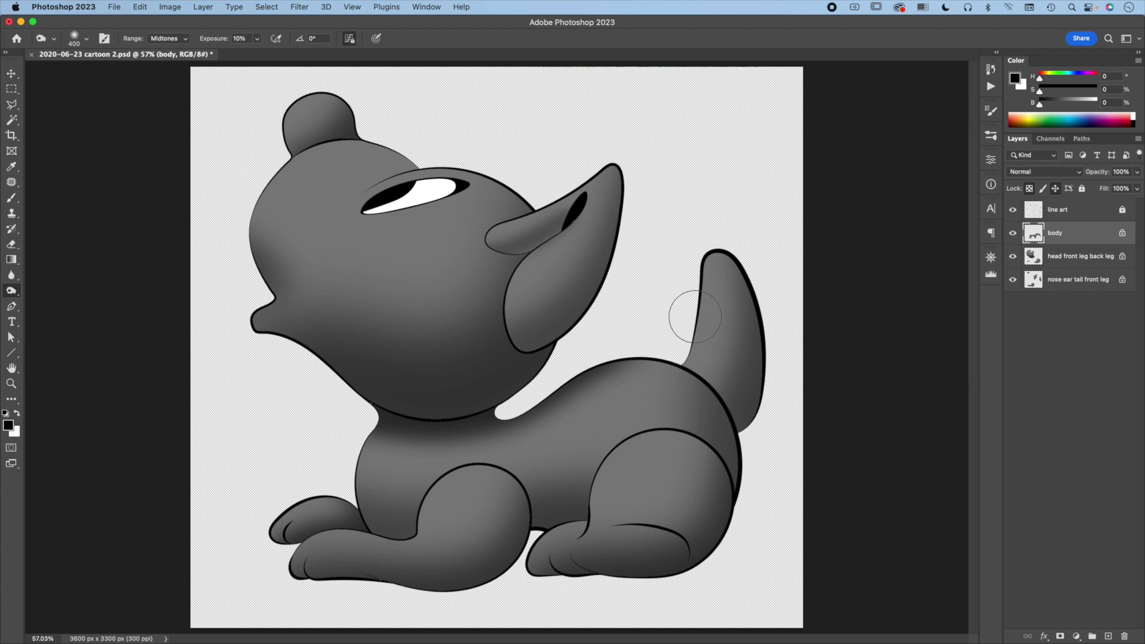
pyautogui.rightClick(15, 291)
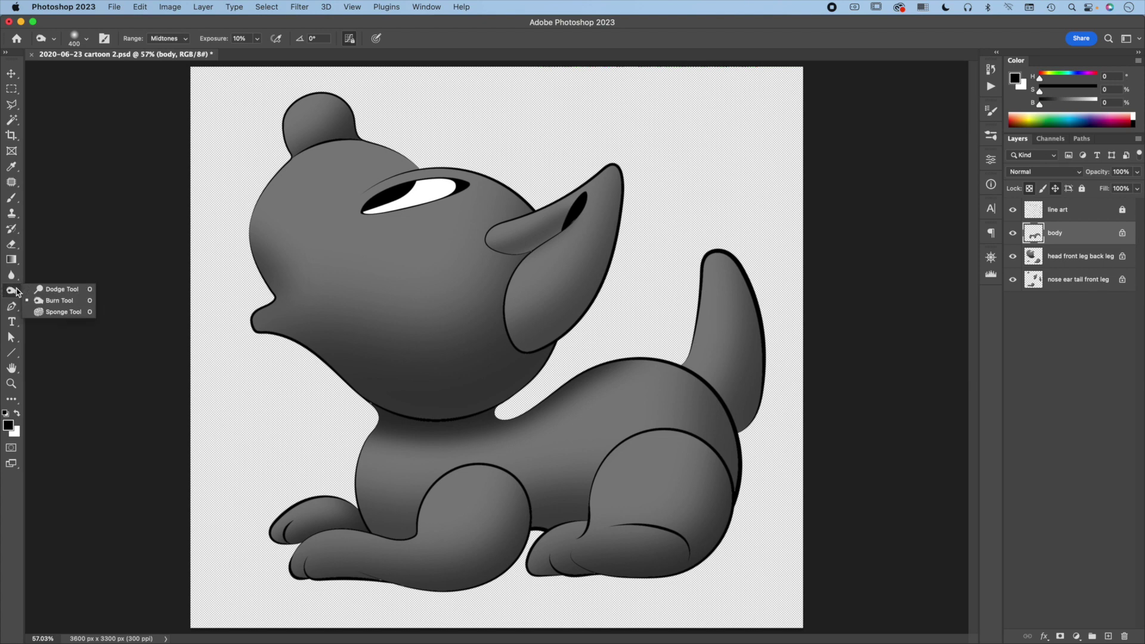
# Step: Switch to the Dodge Tool on the nose ear tail front leg layer and lighten the round ear
pyautogui.click(49, 292)
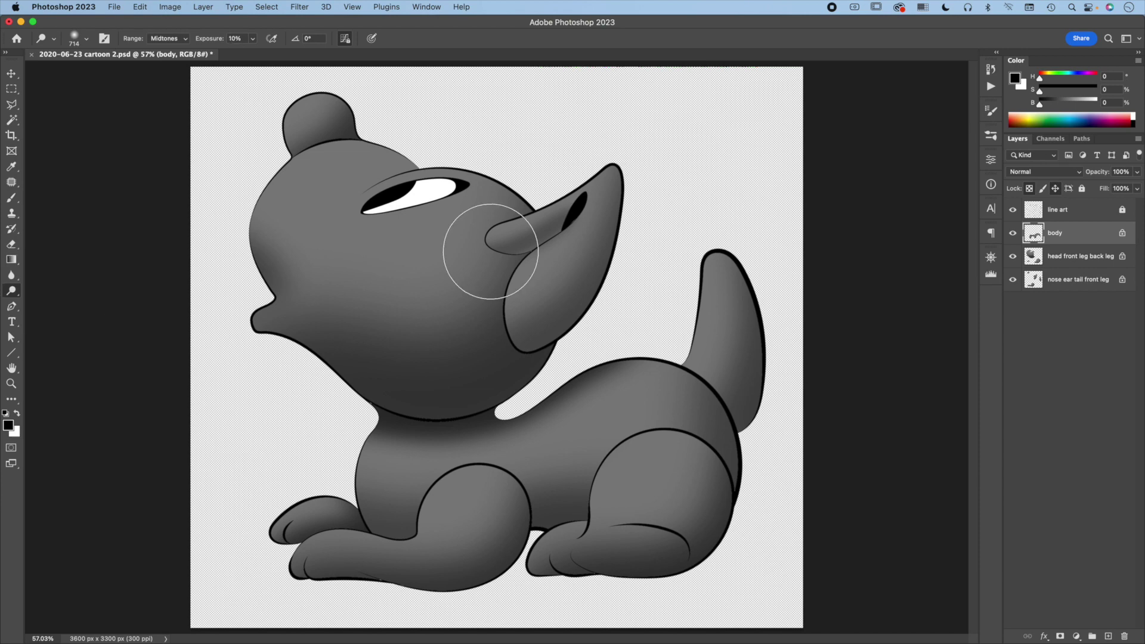
pyautogui.click(1070, 284)
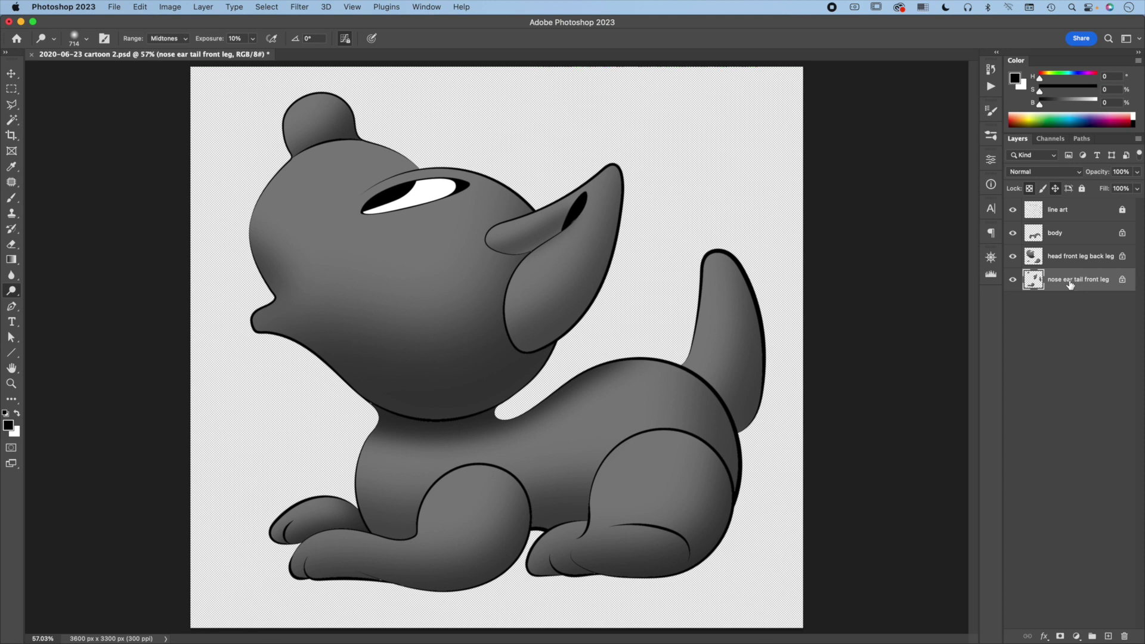
pyautogui.moveTo(468, 247); pyautogui.dragTo(399, 260)
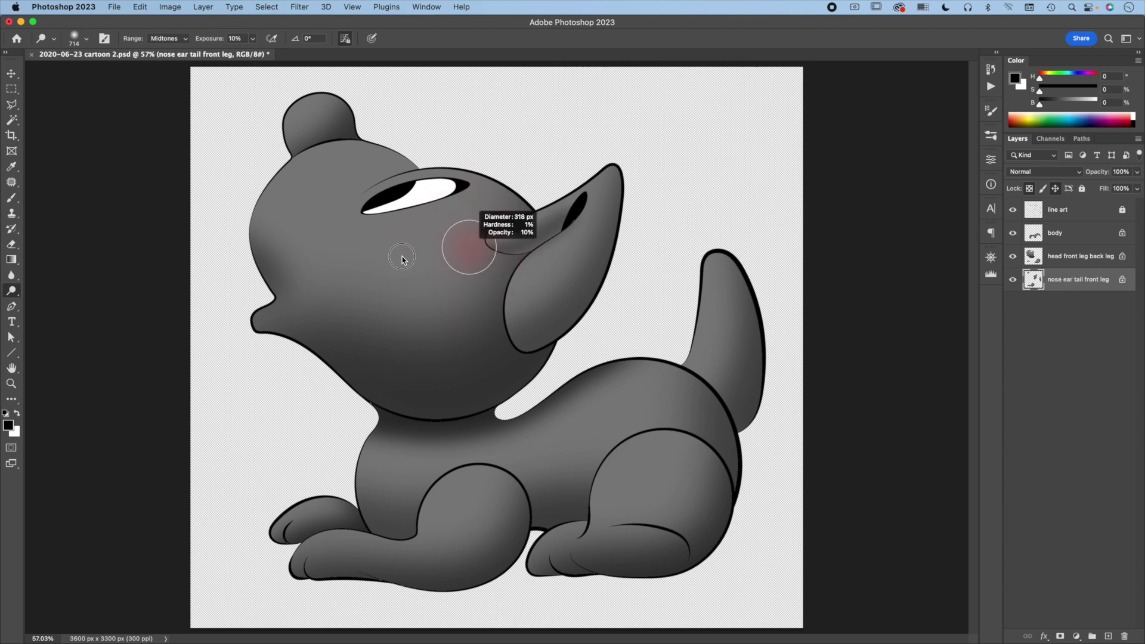
pyautogui.moveTo(304, 102); pyautogui.dragTo(322, 105)
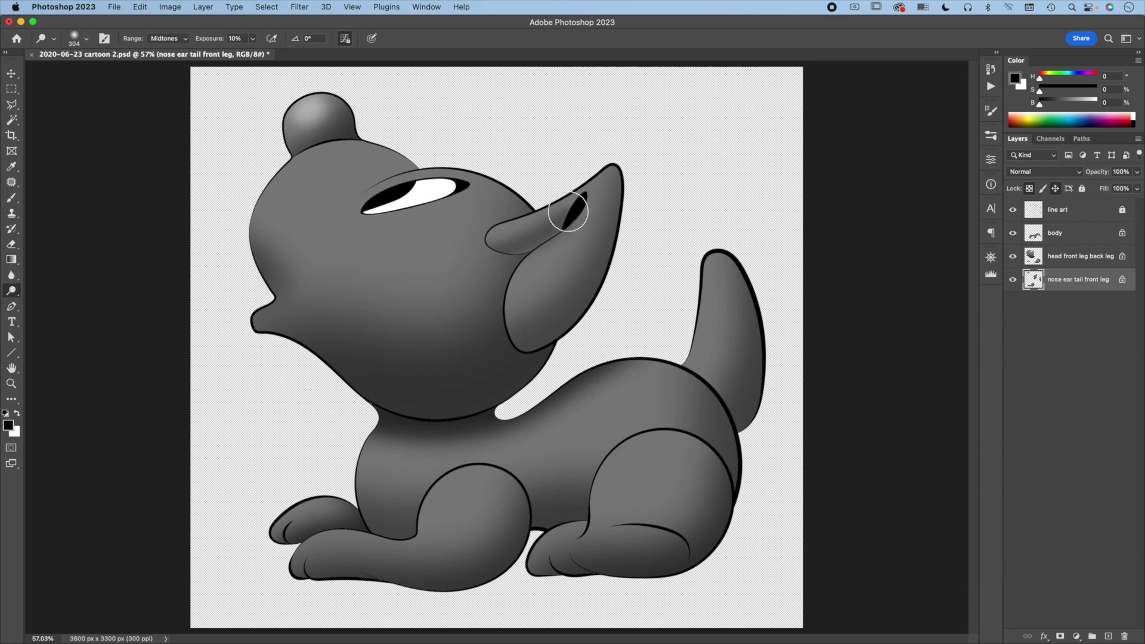
# Step: Brighten the inner ear strip, the upper large ear and a highlight stripe down the tail
pyautogui.moveTo(591, 242); pyautogui.dragTo(574, 251)
pyautogui.moveTo(483, 235)
pyautogui.mouseDown()
pyautogui.moveTo(512, 231)
pyautogui.moveTo(620, 152)
pyautogui.mouseUp()
pyautogui.moveTo(499, 230); pyautogui.dragTo(620, 138)
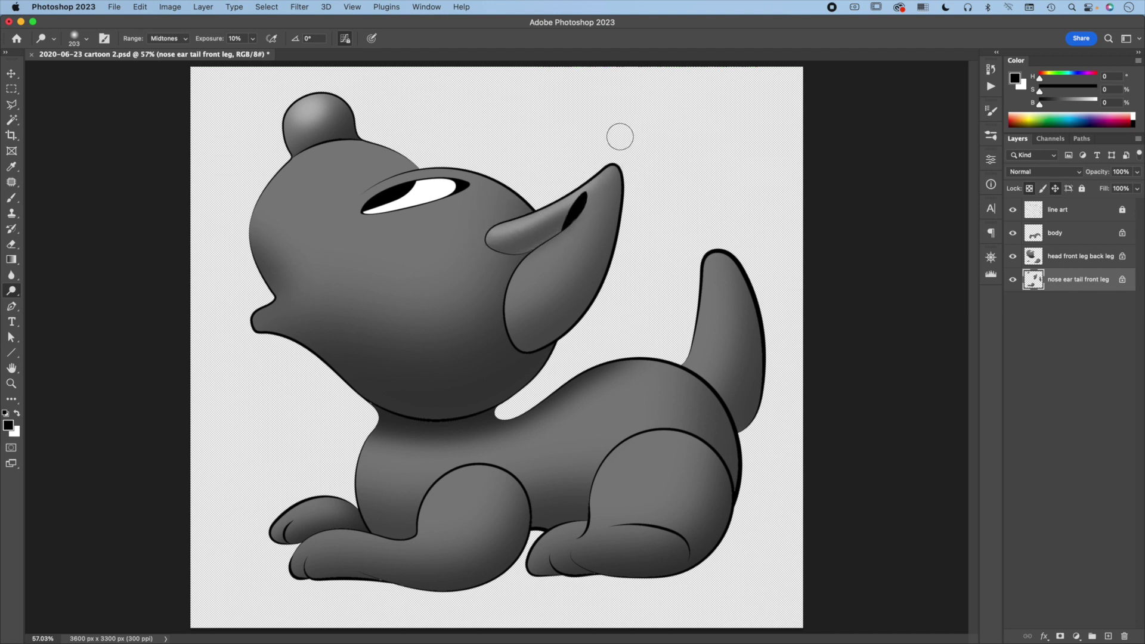
pyautogui.moveTo(536, 292); pyautogui.dragTo(573, 265)
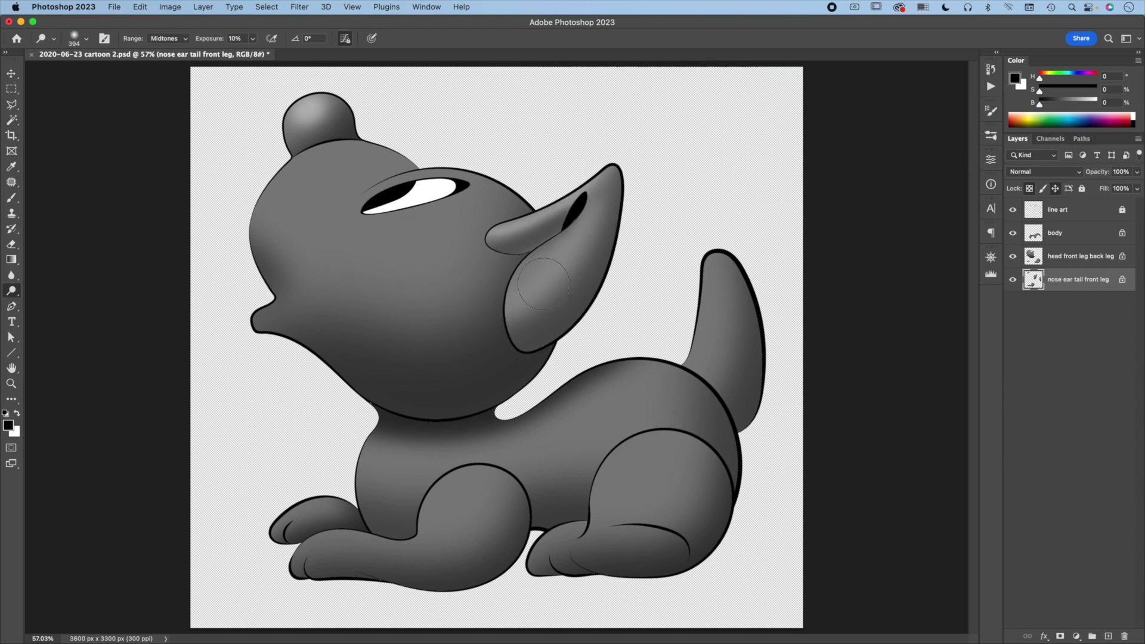
pyautogui.moveTo(512, 306); pyautogui.dragTo(620, 179)
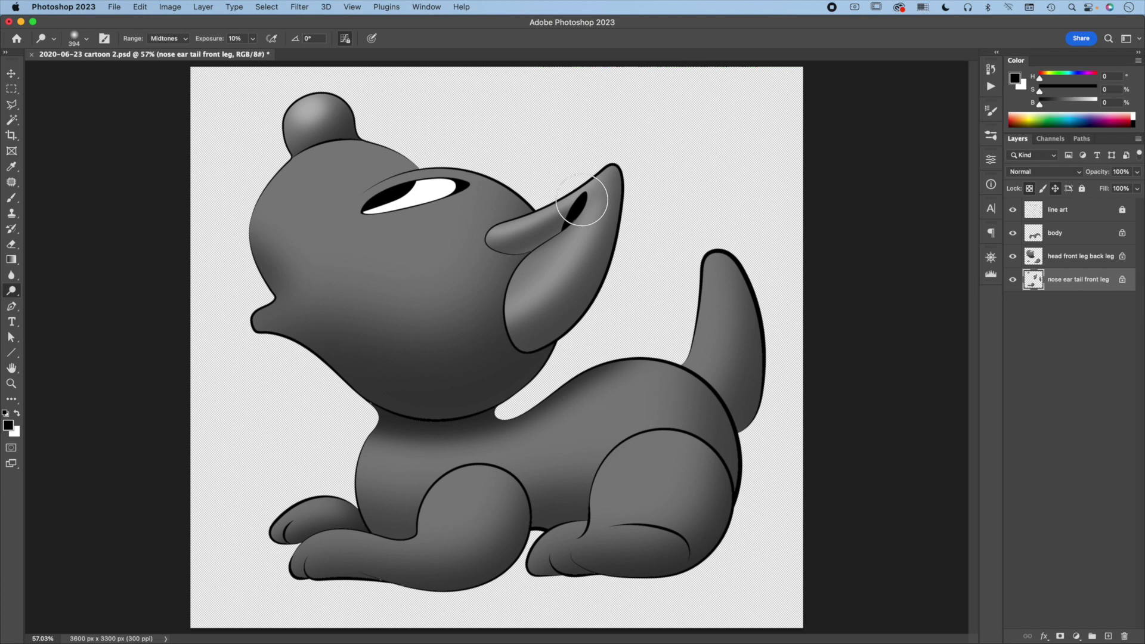
pyautogui.moveTo(712, 325); pyautogui.dragTo(695, 325)
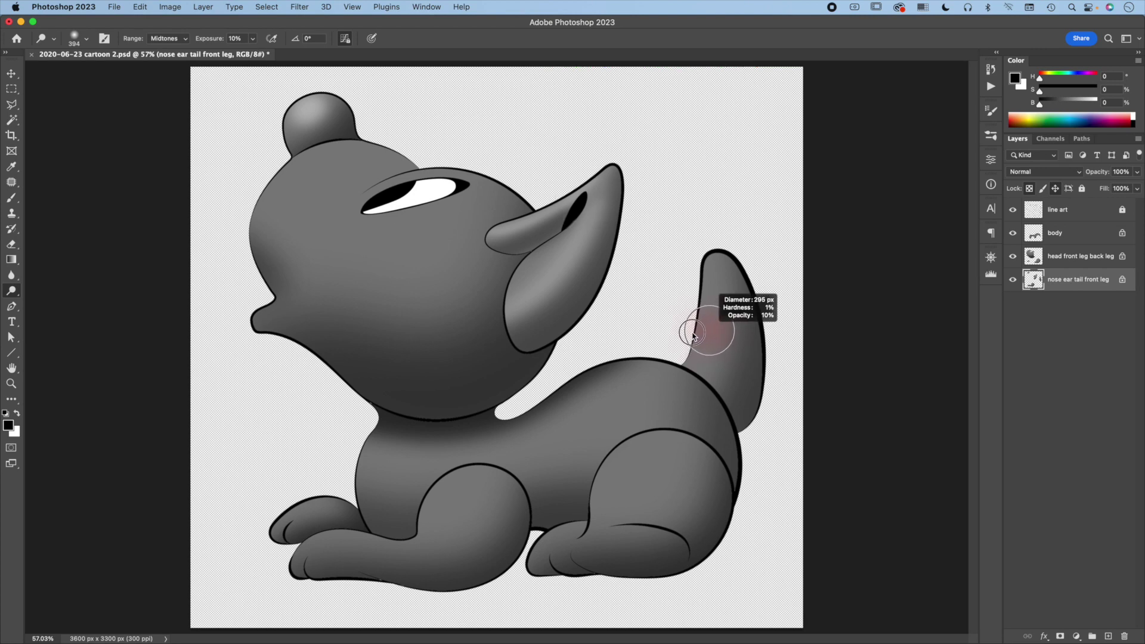
pyautogui.moveTo(721, 281); pyautogui.dragTo(703, 388)
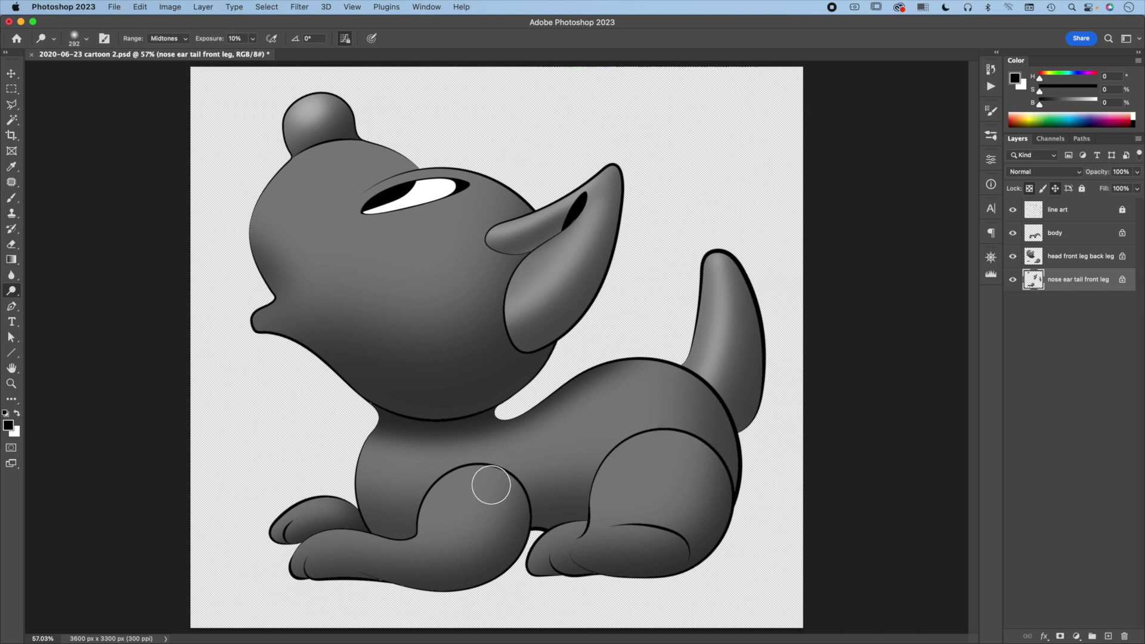
pyautogui.moveTo(453, 511)
pyautogui.mouseDown()
pyautogui.moveTo(477, 511)
pyautogui.moveTo(294, 512)
pyautogui.moveTo(435, 499)
pyautogui.moveTo(320, 512)
pyautogui.moveTo(385, 519)
pyautogui.mouseUp()
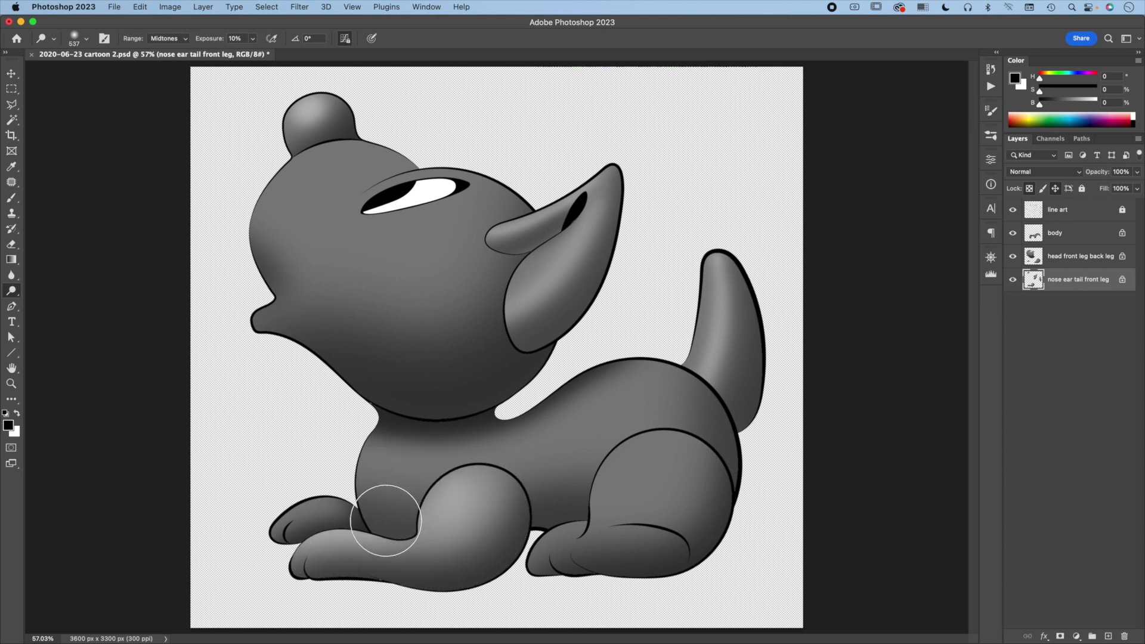
# Step: On the head front leg back leg layer, dodge the upper-left head and around the eye
pyautogui.click(1075, 257)
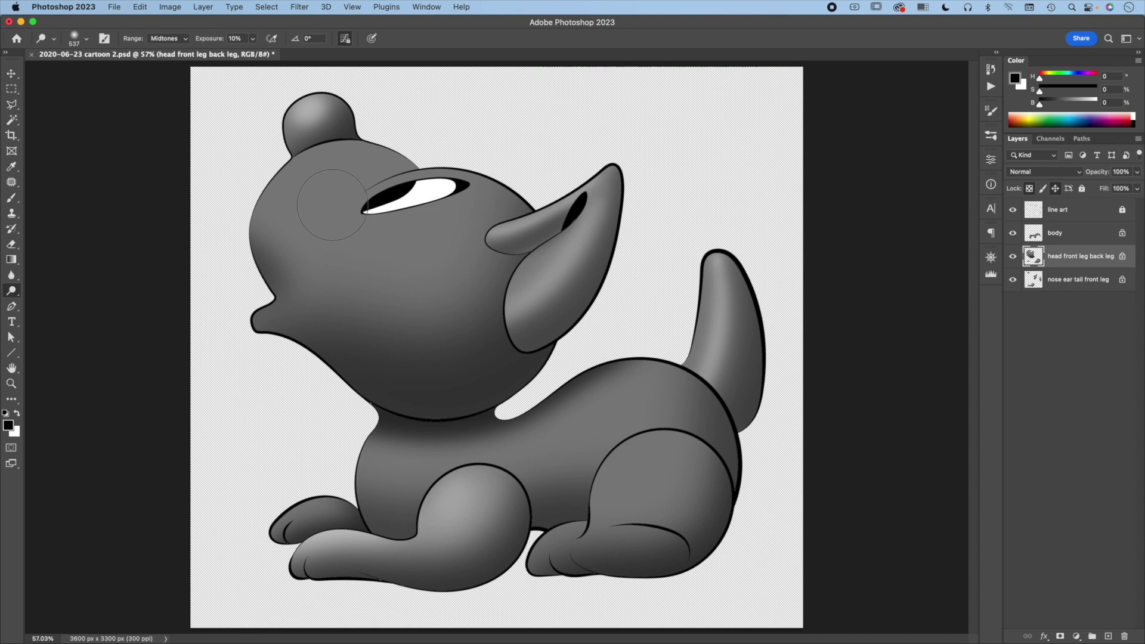
pyautogui.moveTo(346, 218); pyautogui.dragTo(388, 218)
pyautogui.moveTo(292, 210)
pyautogui.mouseDown()
pyautogui.moveTo(358, 154)
pyautogui.moveTo(269, 225)
pyautogui.mouseUp()
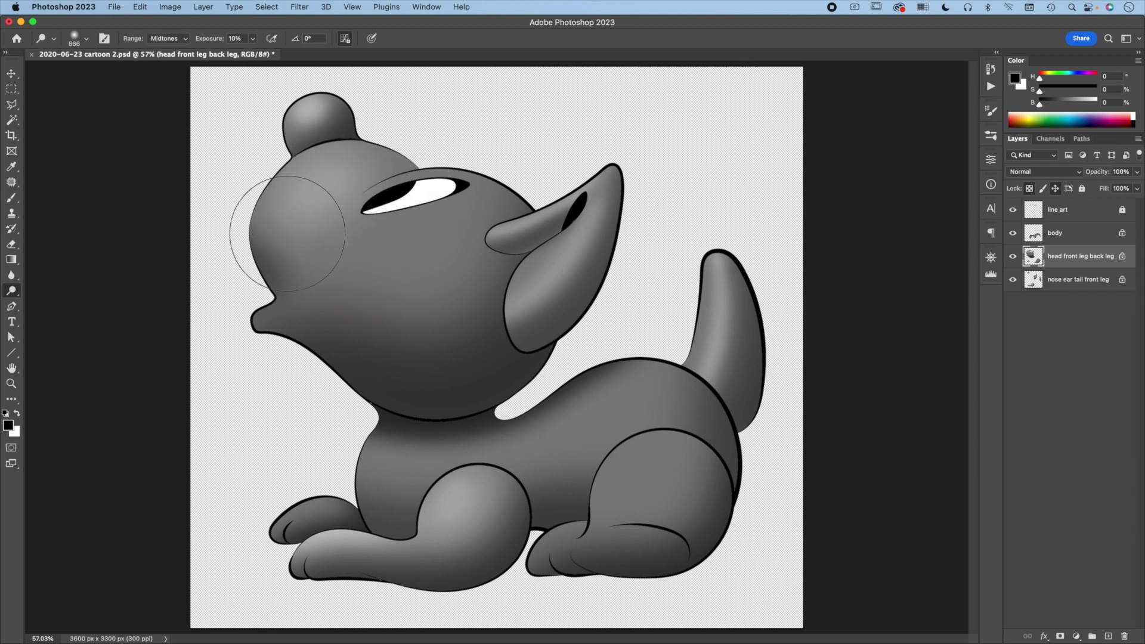
pyautogui.moveTo(403, 291); pyautogui.dragTo(471, 291)
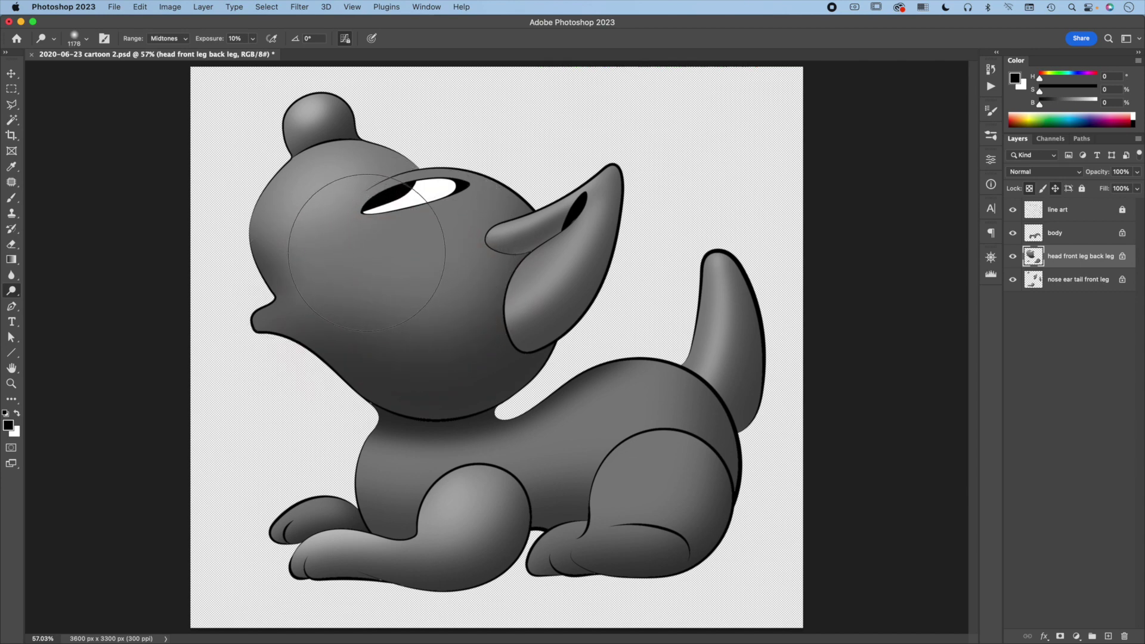
pyautogui.moveTo(399, 225); pyautogui.dragTo(408, 217)
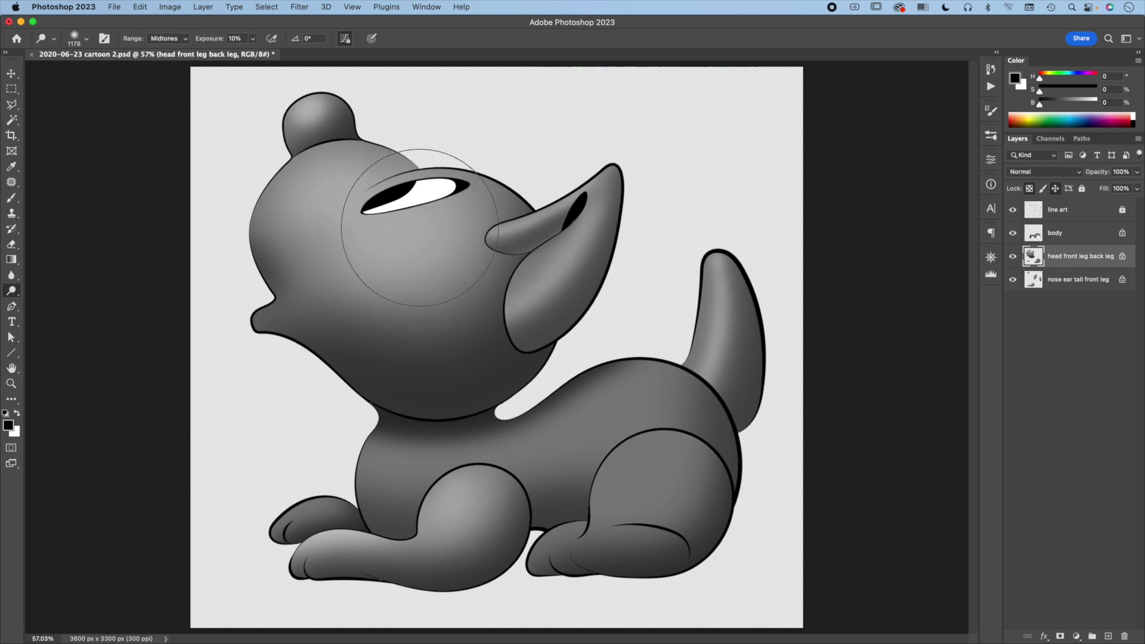
pyautogui.moveTo(538, 273); pyautogui.dragTo(425, 288)
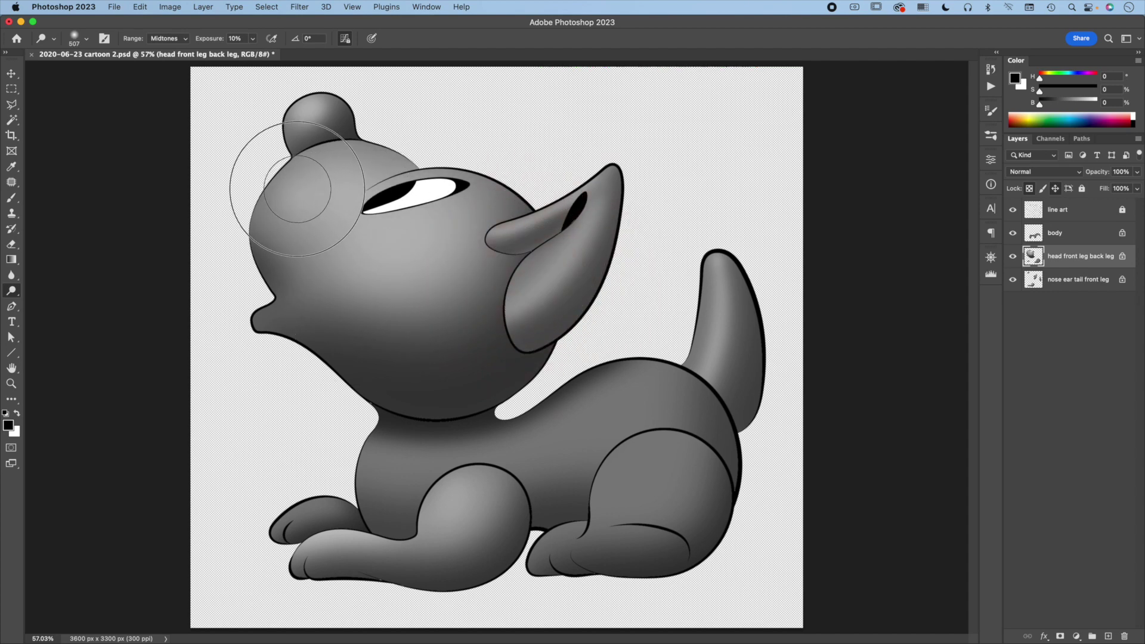
pyautogui.moveTo(289, 174); pyautogui.dragTo(358, 159)
pyautogui.moveTo(375, 307)
pyautogui.mouseDown()
pyautogui.moveTo(257, 319)
pyautogui.moveTo(285, 330)
pyautogui.mouseUp()
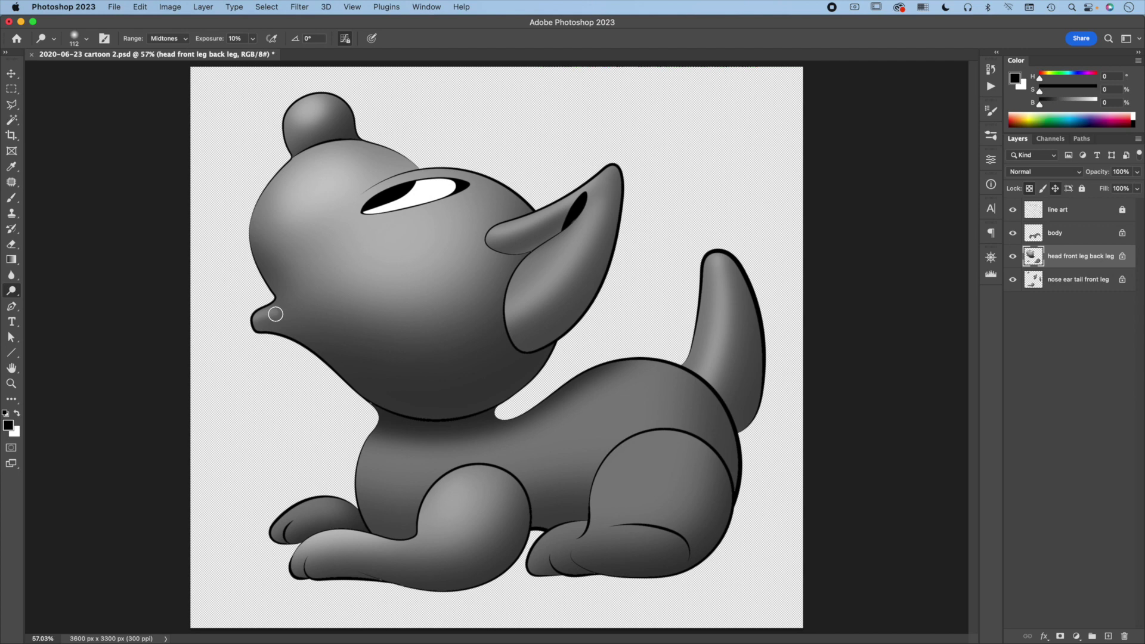
# Step: Brighten the back-leg haunch, front paw and small back paw with a ~623 px brush
pyautogui.moveTo(656, 468); pyautogui.dragTo(728, 460)
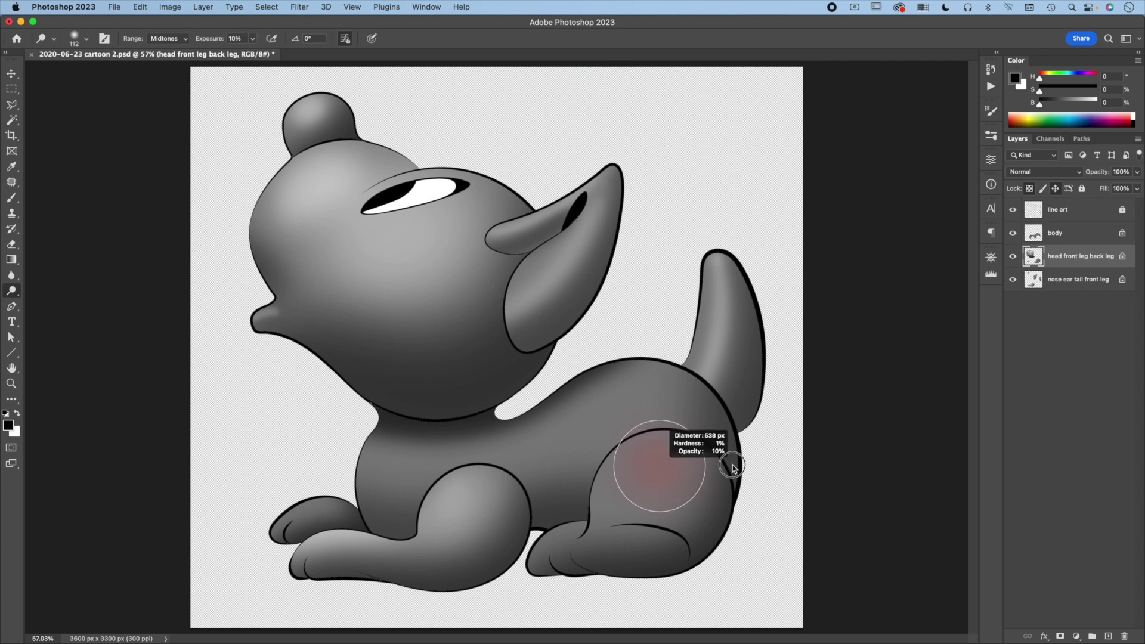
pyautogui.moveTo(660, 454)
pyautogui.mouseDown()
pyautogui.moveTo(644, 502)
pyautogui.moveTo(620, 502)
pyautogui.mouseUp()
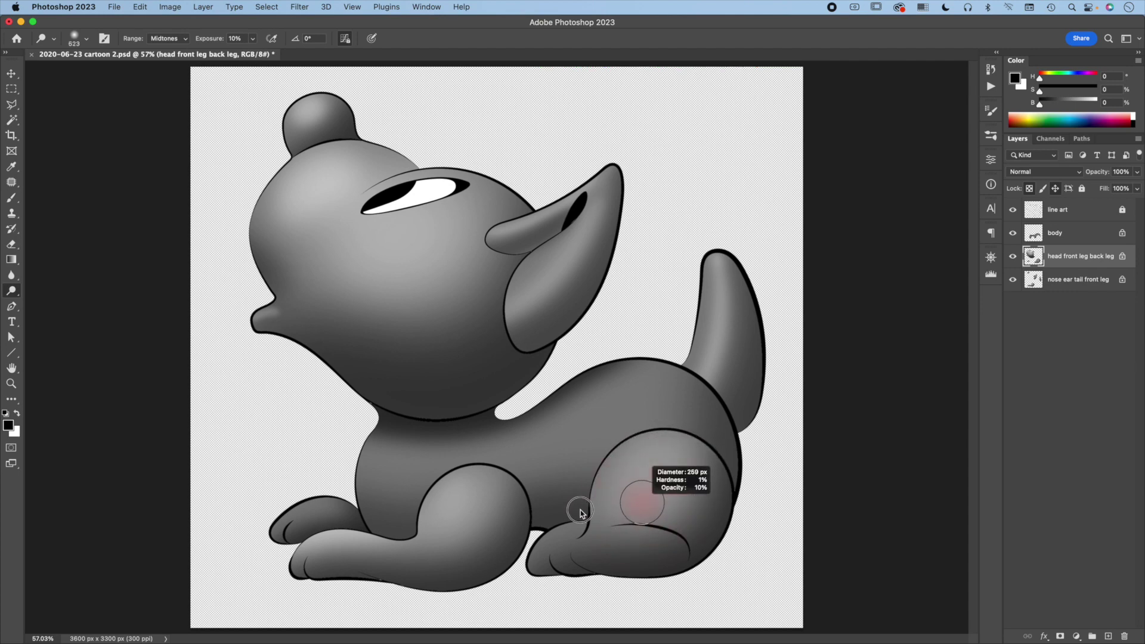
pyautogui.moveTo(538, 551)
pyautogui.mouseDown()
pyautogui.moveTo(549, 536)
pyautogui.moveTo(609, 537)
pyautogui.moveTo(537, 549)
pyautogui.moveTo(665, 518)
pyautogui.mouseUp()
pyautogui.moveTo(282, 521)
pyautogui.mouseDown()
pyautogui.moveTo(294, 499)
pyautogui.moveTo(349, 503)
pyautogui.mouseUp()
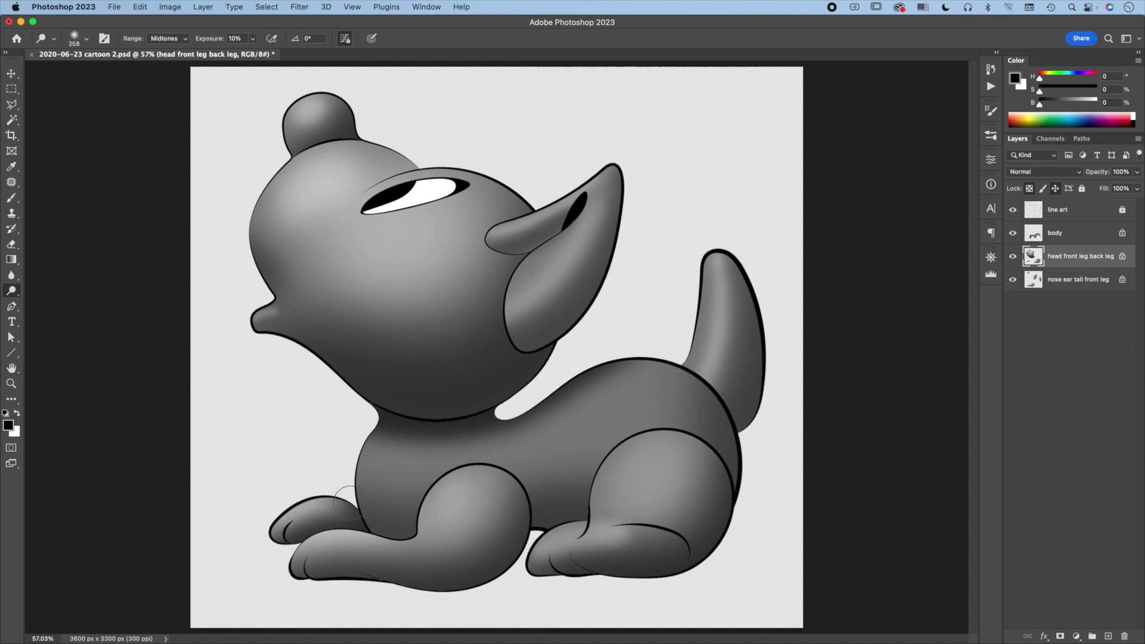
# Step: On the body layer, dodge the hip area with a brush of about 659 px
pyautogui.click(1080, 234)
pyautogui.moveTo(622, 403); pyautogui.dragTo(687, 393)
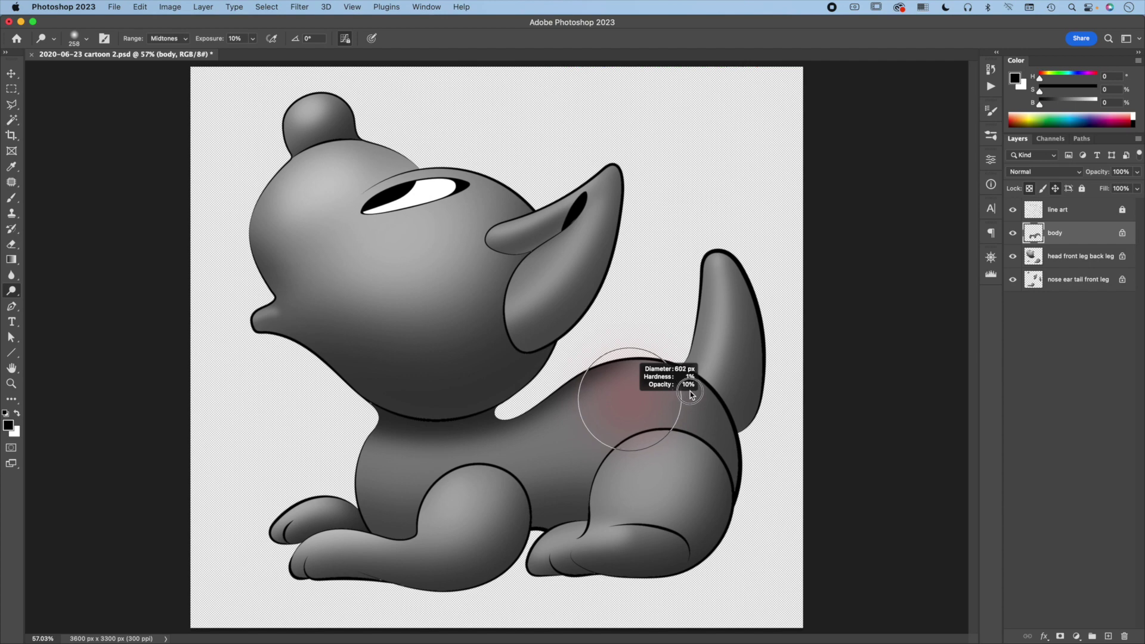
pyautogui.moveTo(687, 393); pyautogui.dragTo(700, 394)
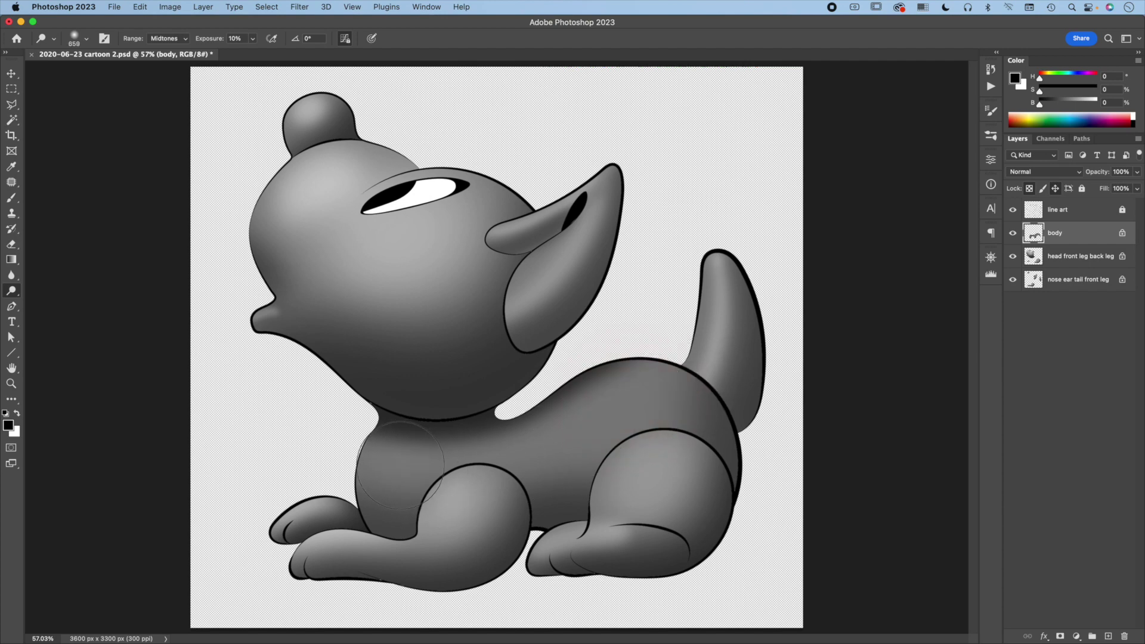
pyautogui.moveTo(520, 452); pyautogui.dragTo(672, 389)
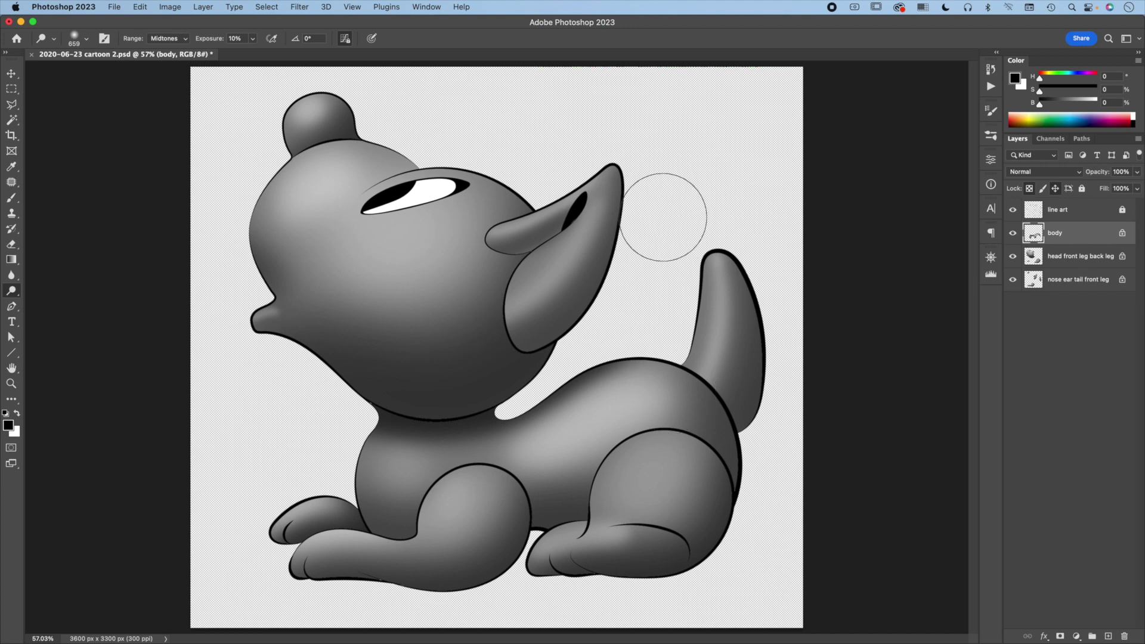
# Step: On the line art layer, select the empty area around the dog and expand it by 2 px
pyautogui.click(1095, 212)
pyautogui.press('w')
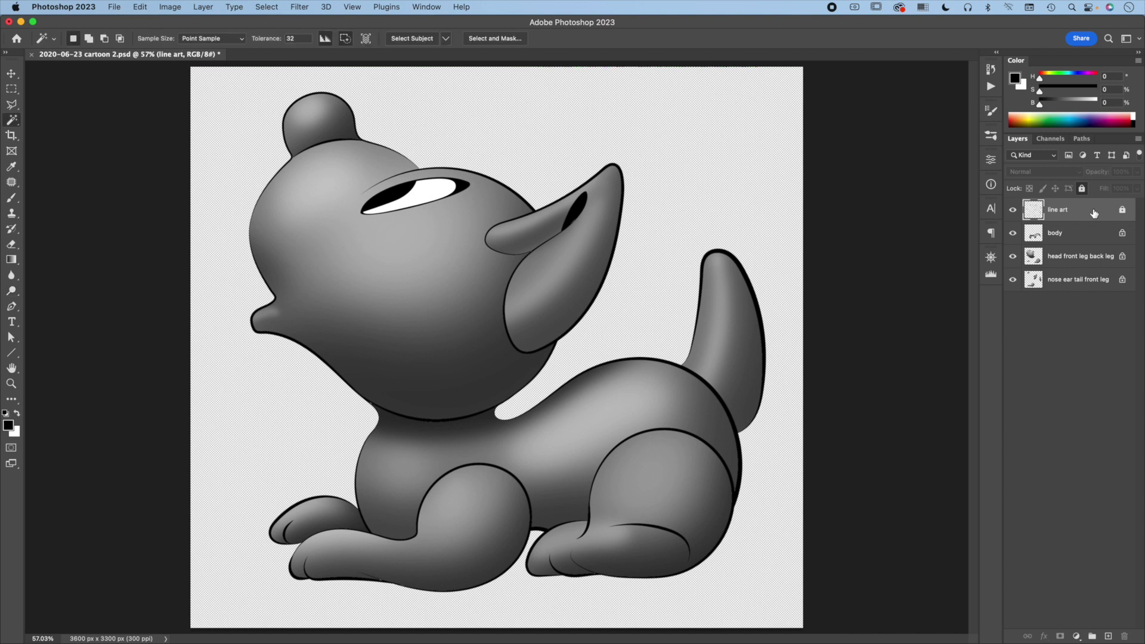
pyautogui.click(693, 129)
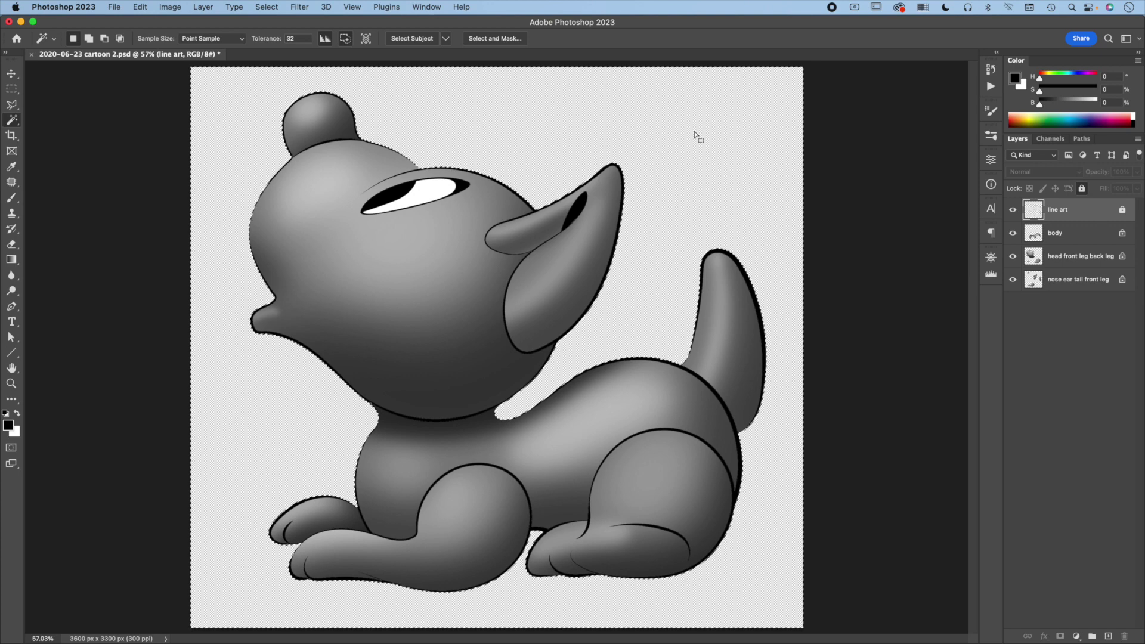
pyautogui.click(262, 6)
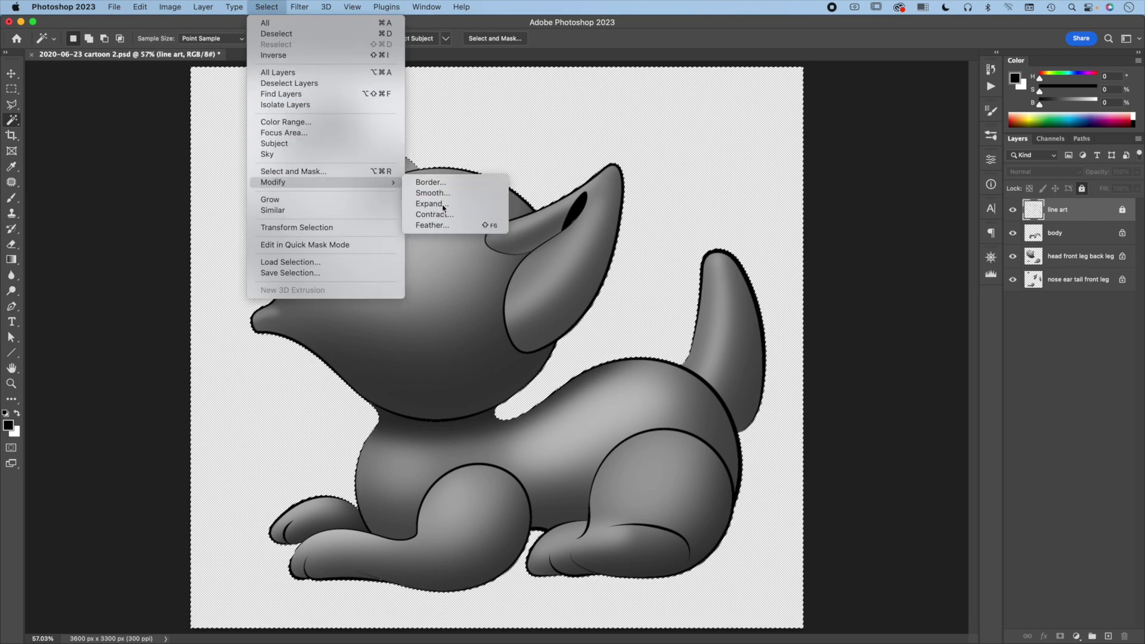
pyautogui.moveTo(273, 181)
pyautogui.click(440, 204)
pyautogui.write('2')
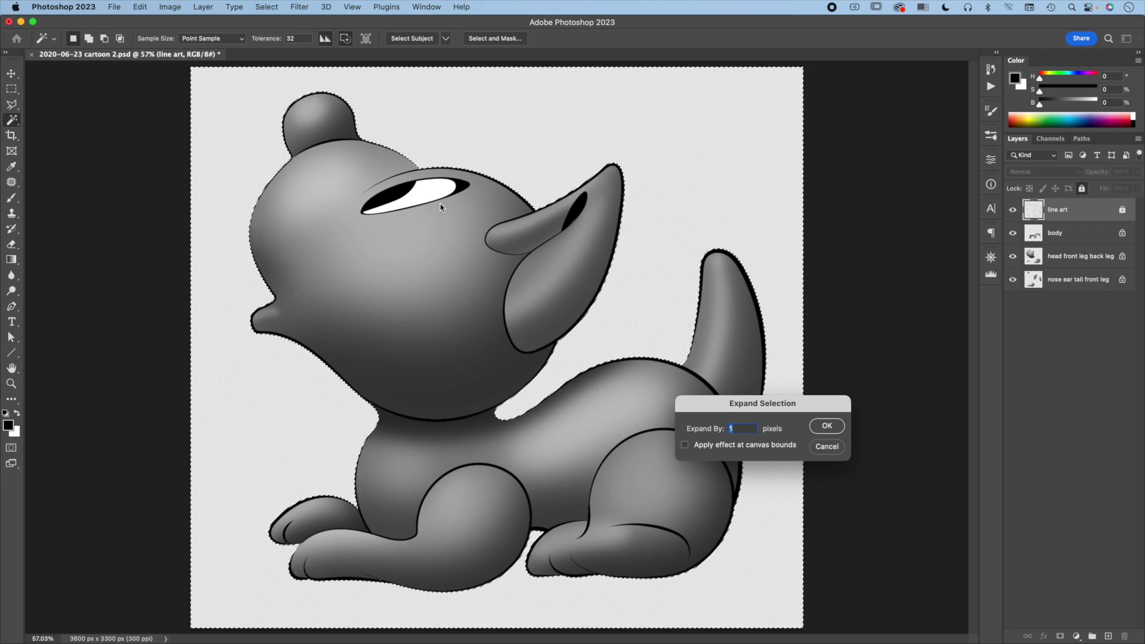
pyautogui.press('Return')
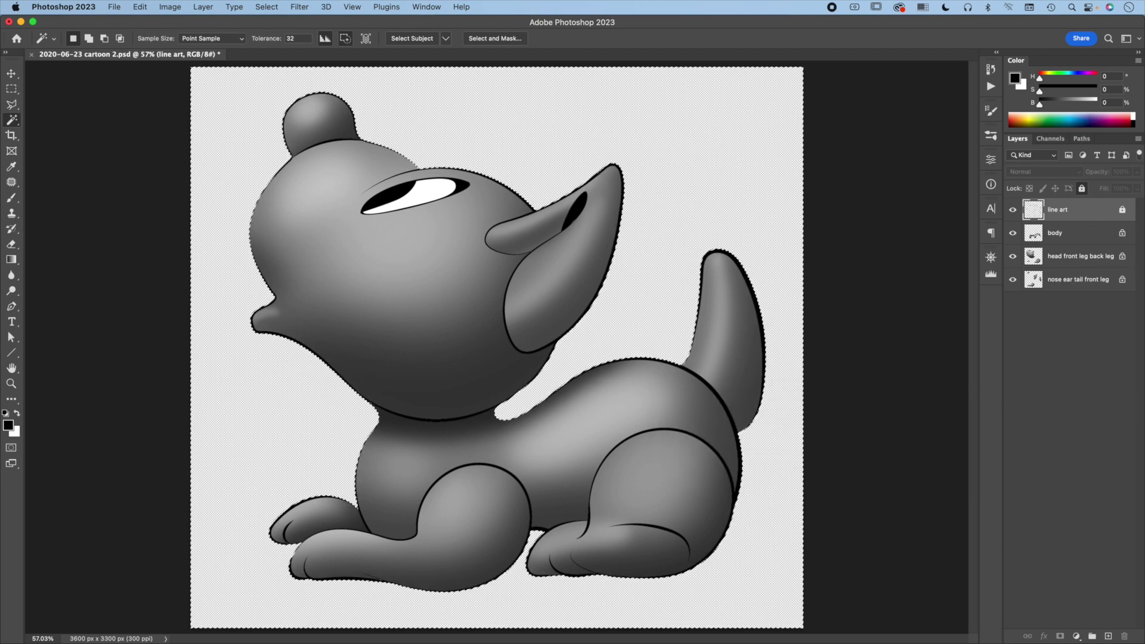
# Step: Check the ear-tip edge zoomed in, then invert the selection and make the body layer active
pyautogui.press('z')
pyautogui.moveTo(620, 169); pyautogui.dragTo(731, 248)
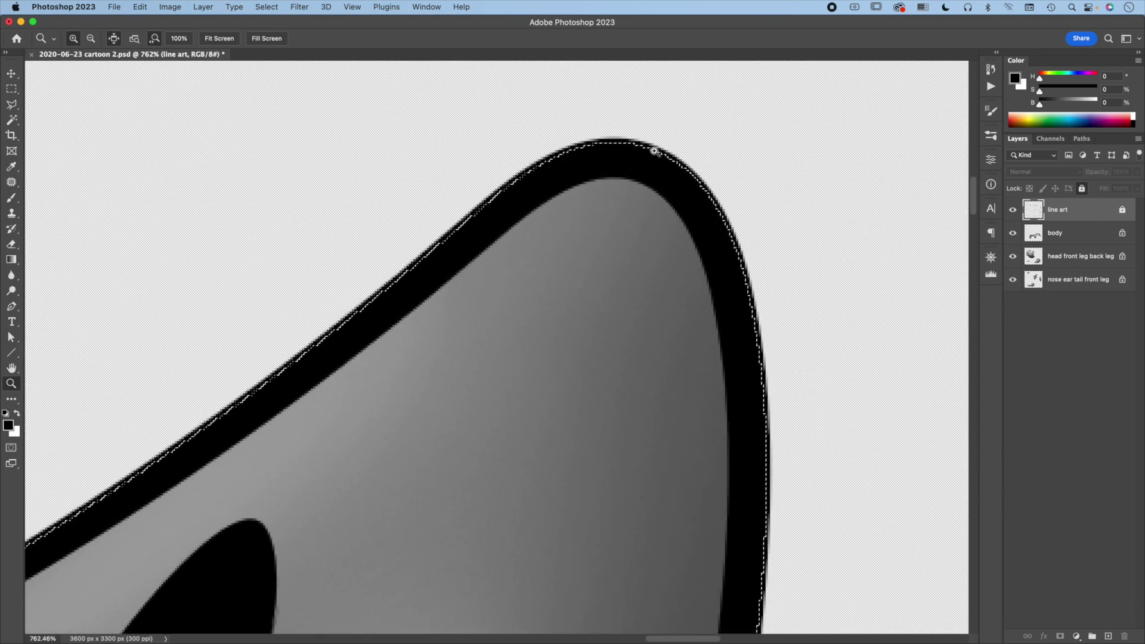
pyautogui.press('super+0')
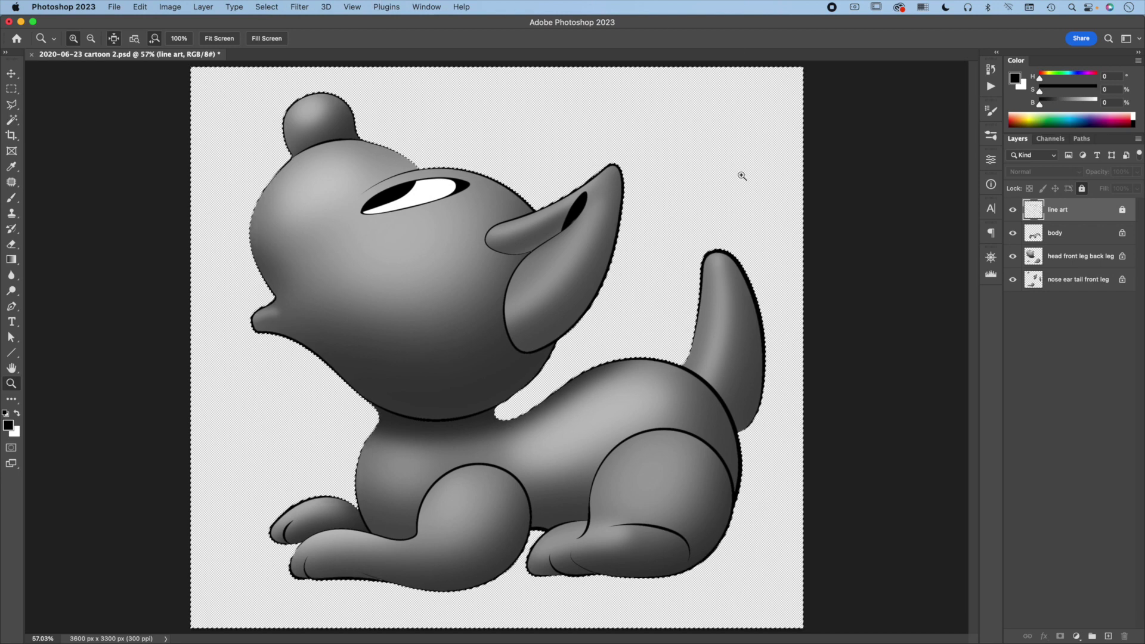
pyautogui.click(268, 7)
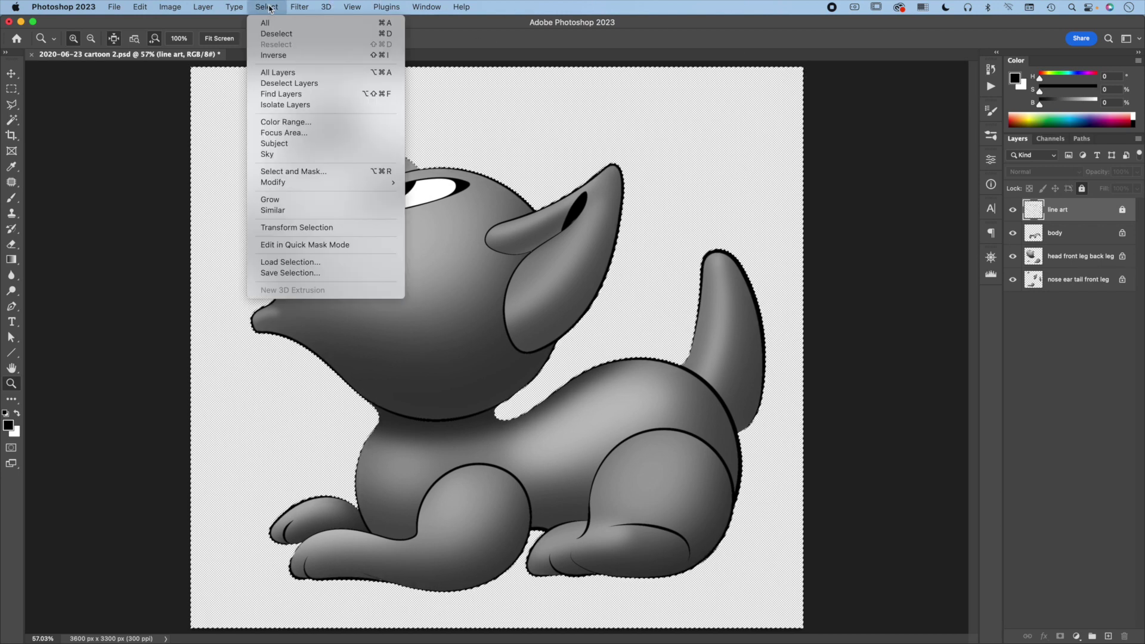
pyautogui.click(276, 56)
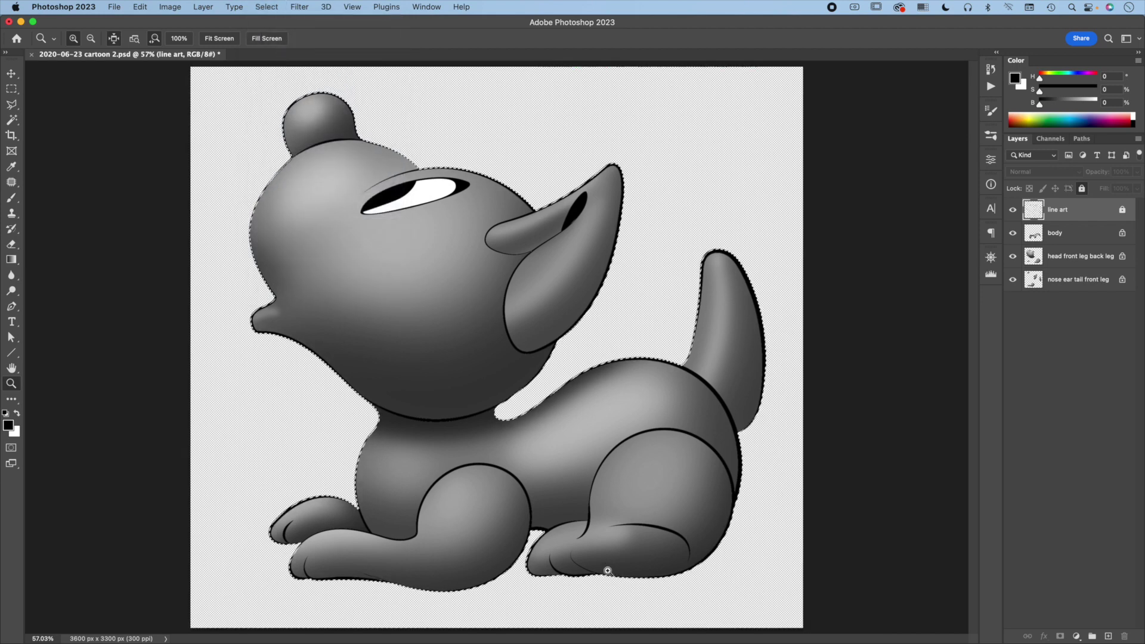
pyautogui.click(1094, 234)
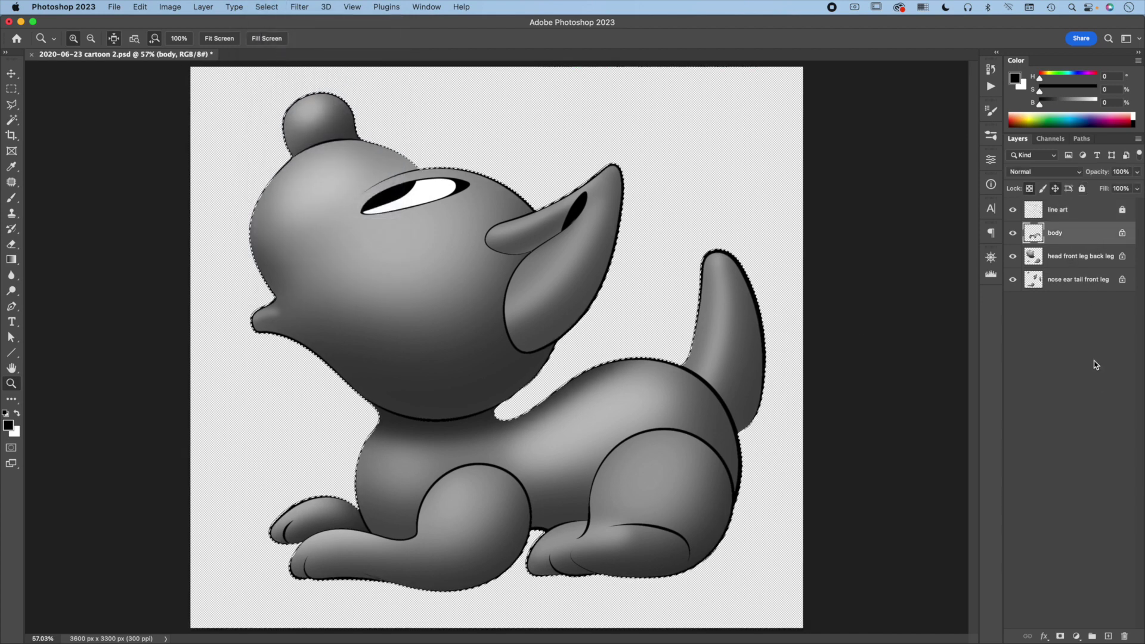
# Step: Add a new layer named 'color' in Color blend mode with its position locked
pyautogui.click(1108, 636)
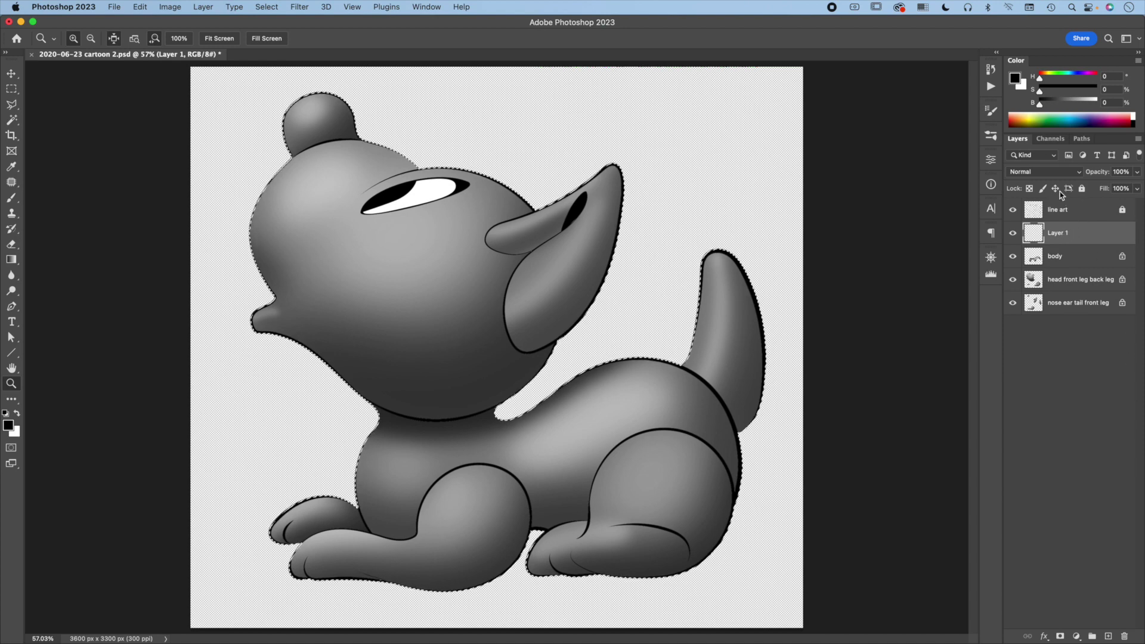
pyautogui.click(1080, 173)
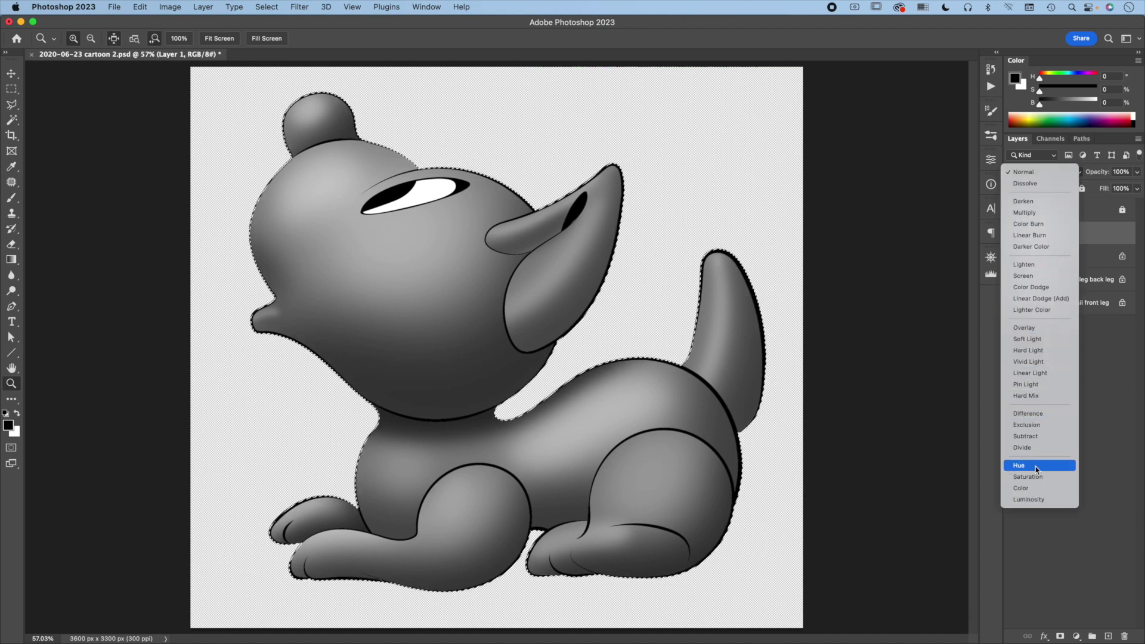
pyautogui.click(1033, 486)
pyautogui.doubleClick(1060, 233)
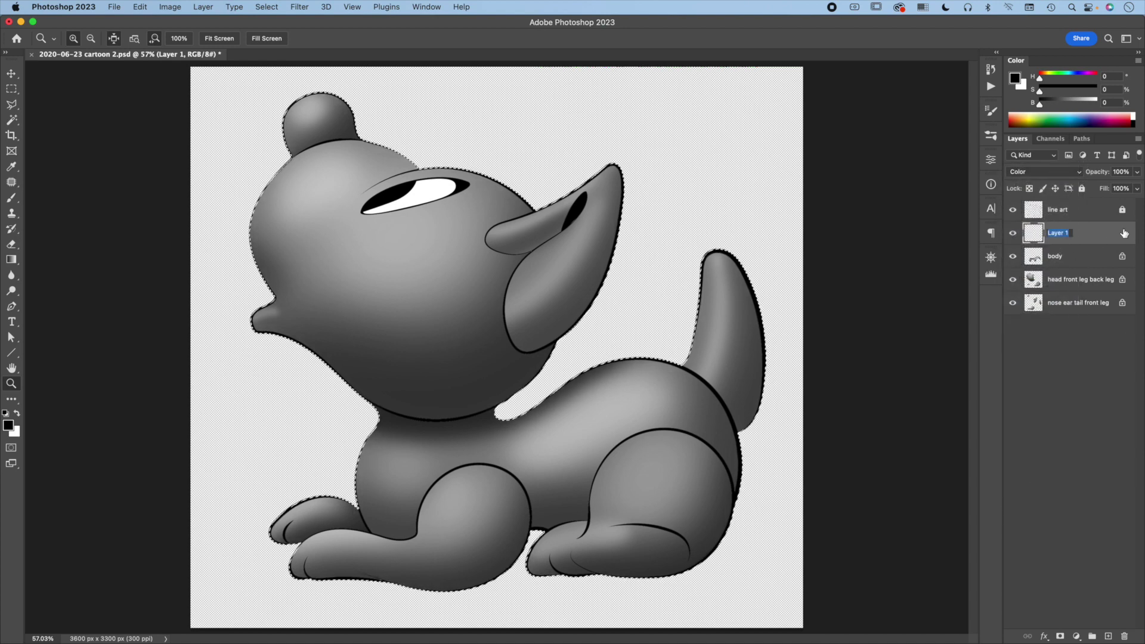
pyautogui.write('lor')
pyautogui.press('Return')
pyautogui.click(1057, 189)
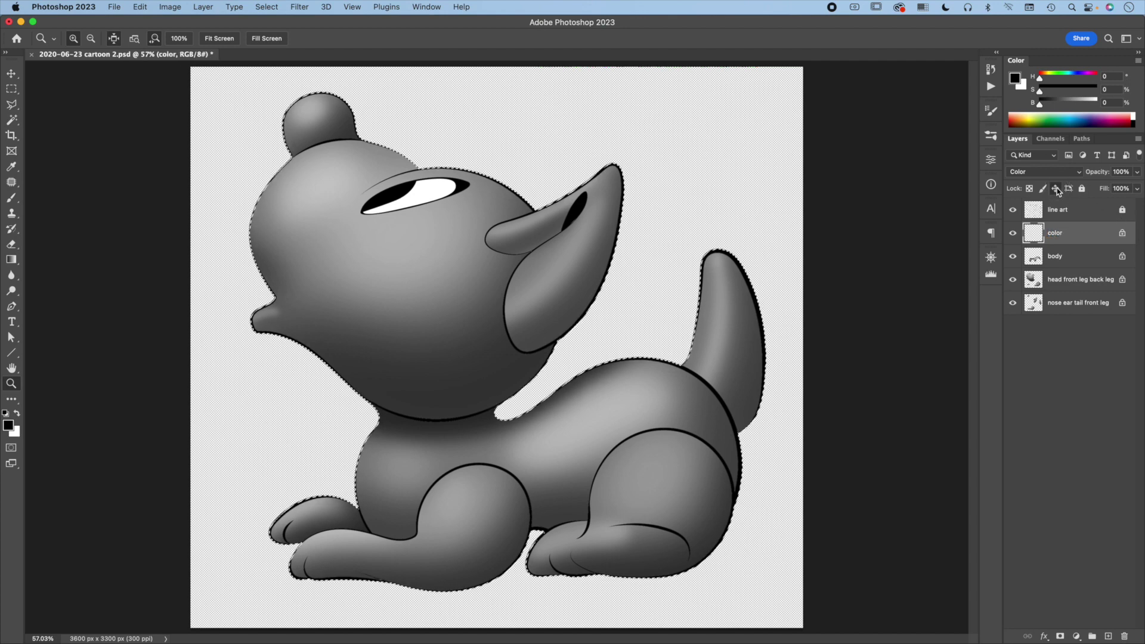
# Step: Set the foreground colour to a soft salmon pink
pyautogui.click(11, 427)
pyautogui.click(653, 352)
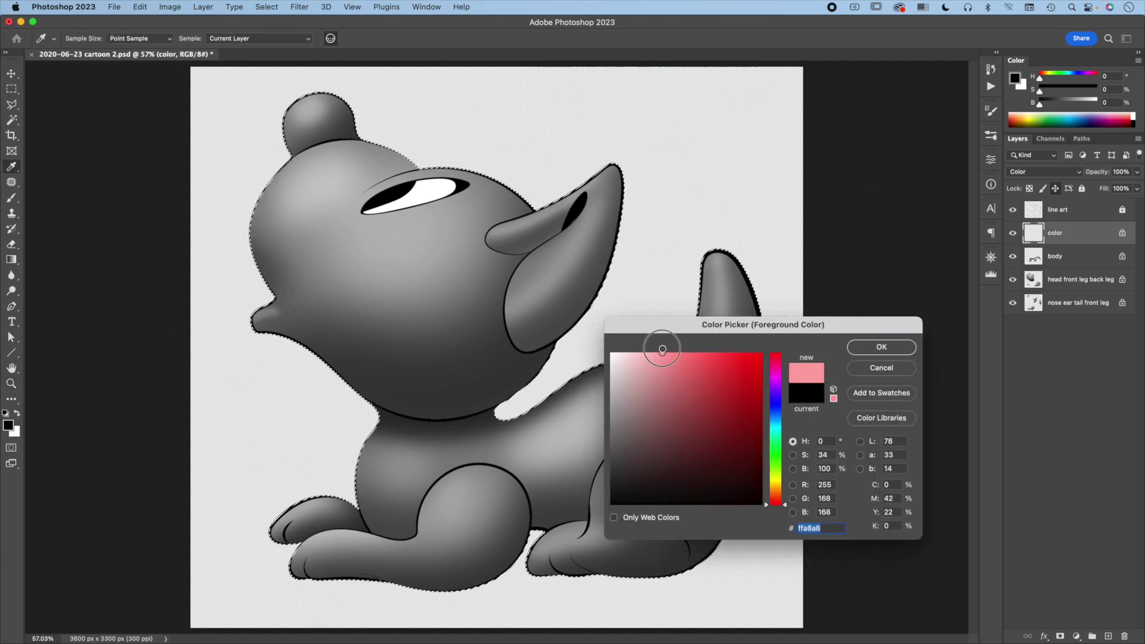
pyautogui.click(784, 501)
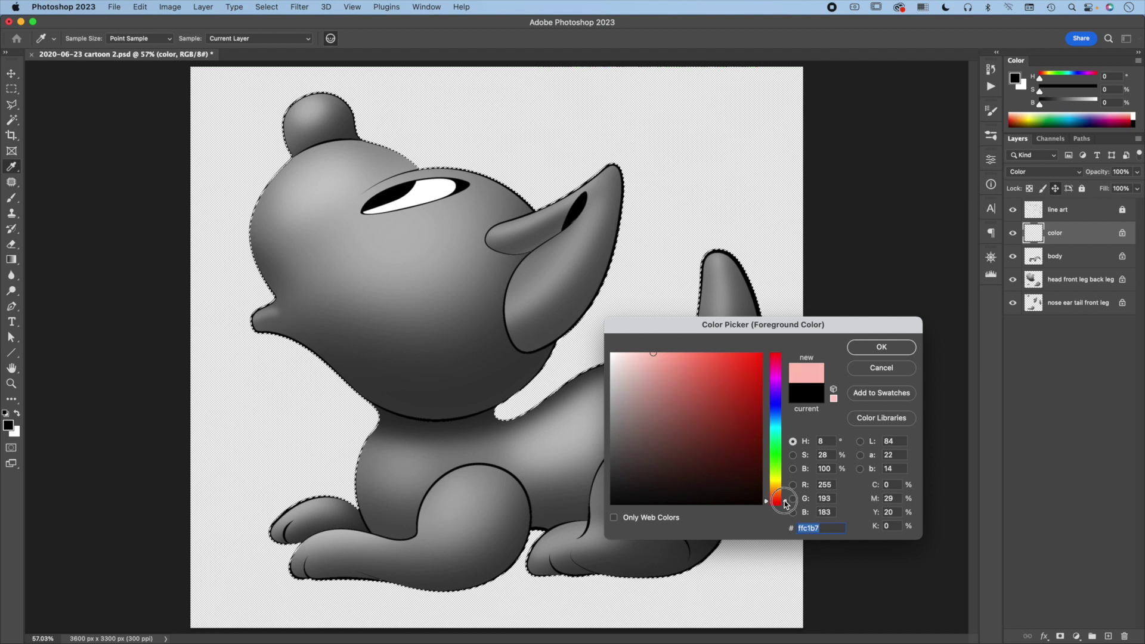
pyautogui.click(660, 360)
pyautogui.click(881, 347)
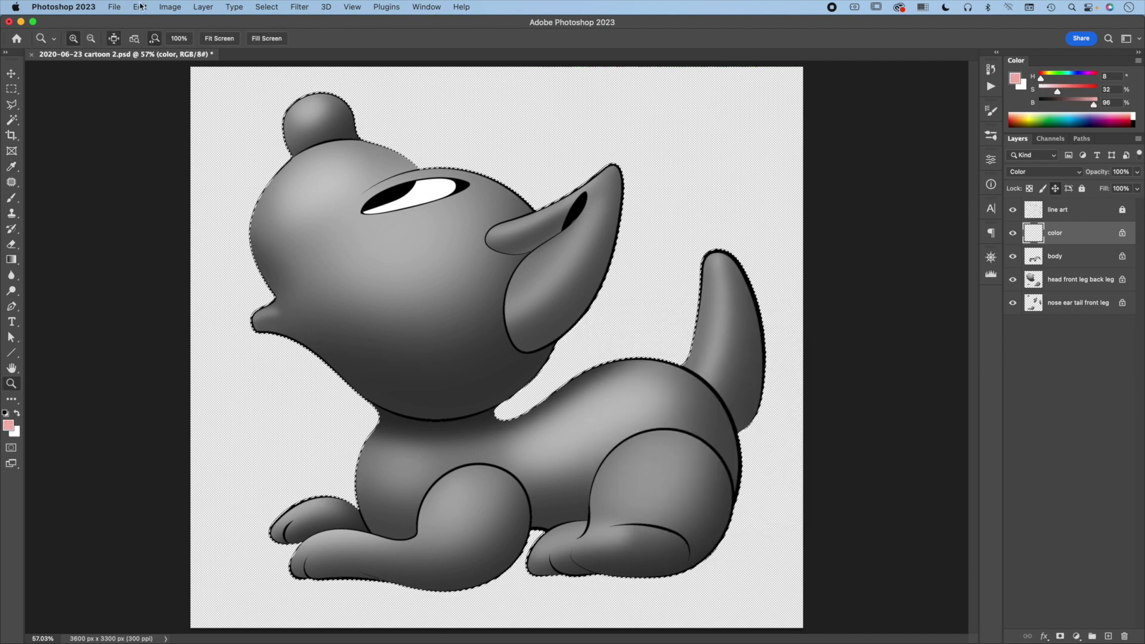
# Step: Fill the selection with the pink foreground colour, then hide the color layer
pyautogui.click(140, 6)
pyautogui.click(172, 192)
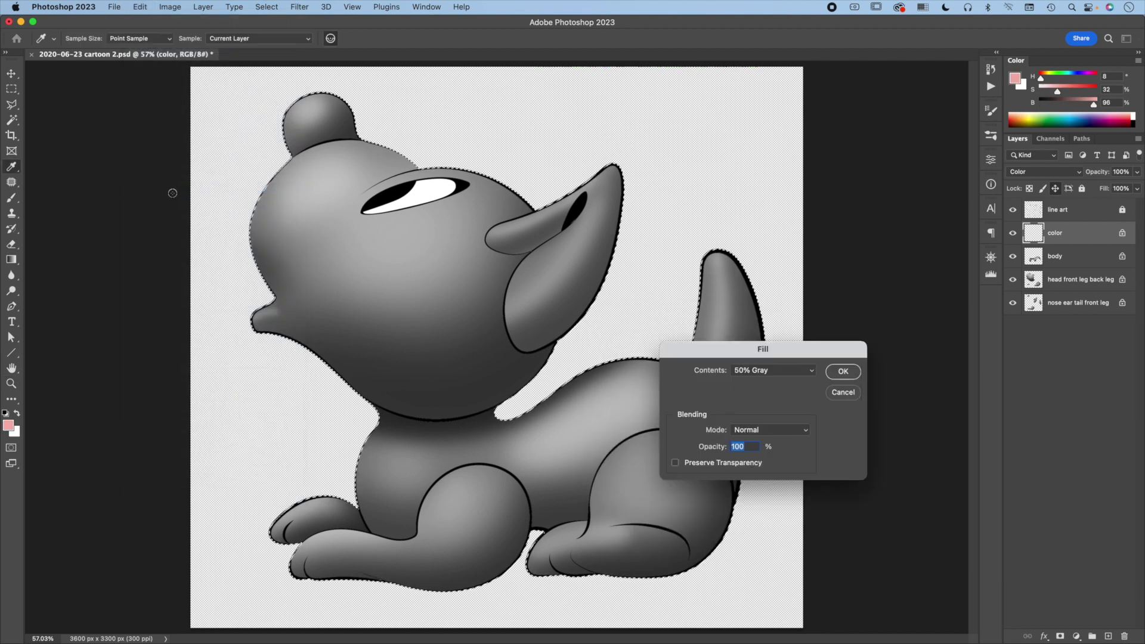
pyautogui.click(786, 380)
pyautogui.click(771, 271)
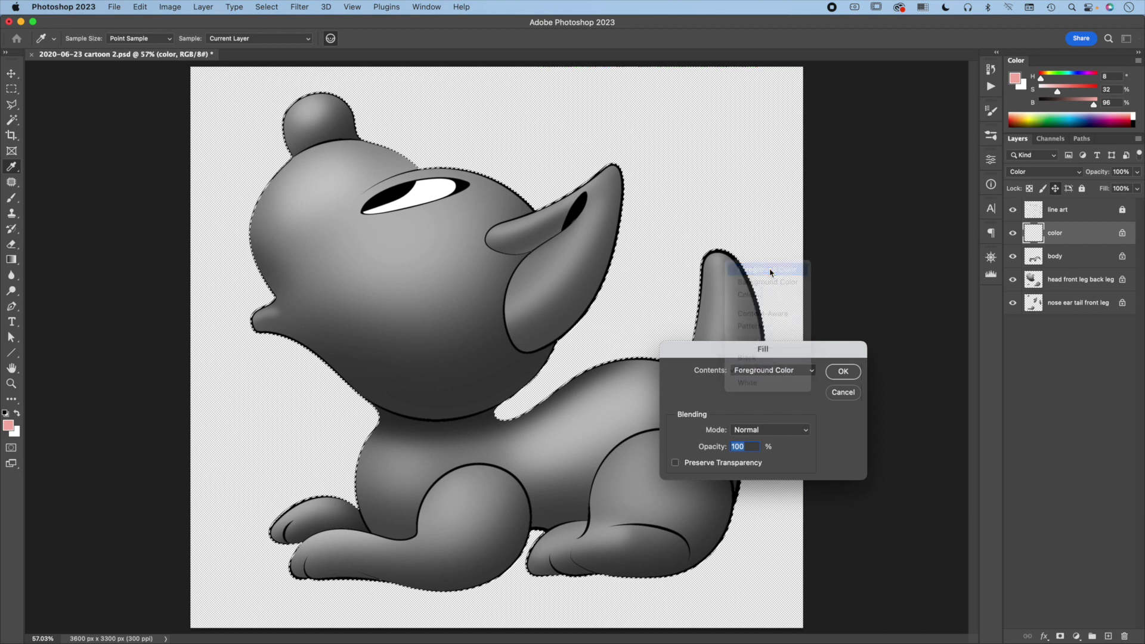
pyautogui.click(833, 373)
pyautogui.press('z')
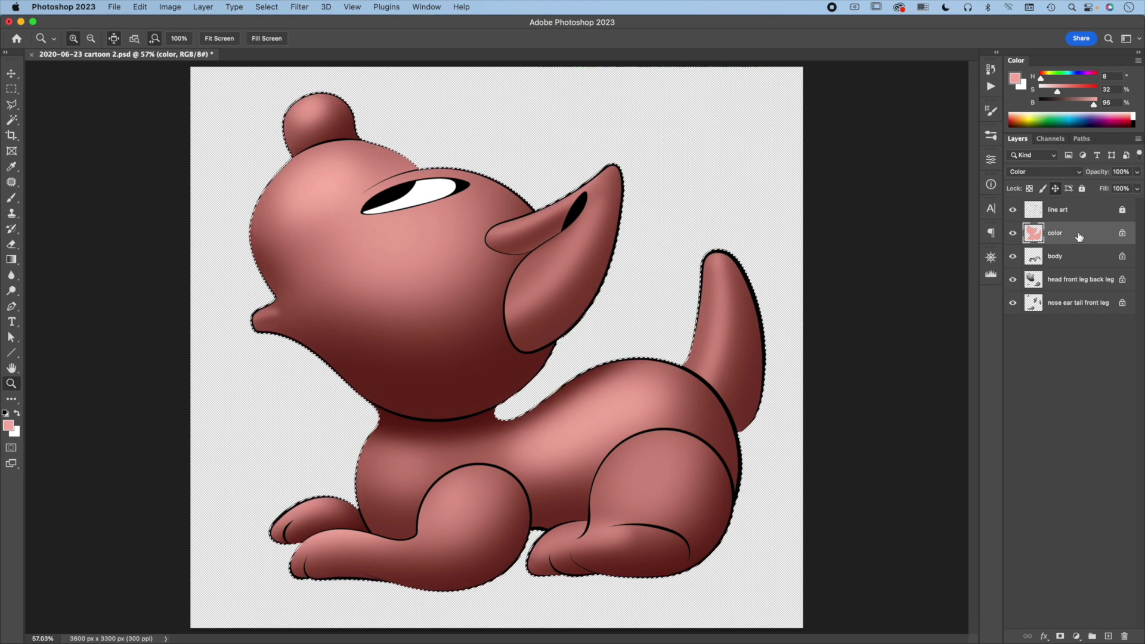
pyautogui.click(1013, 233)
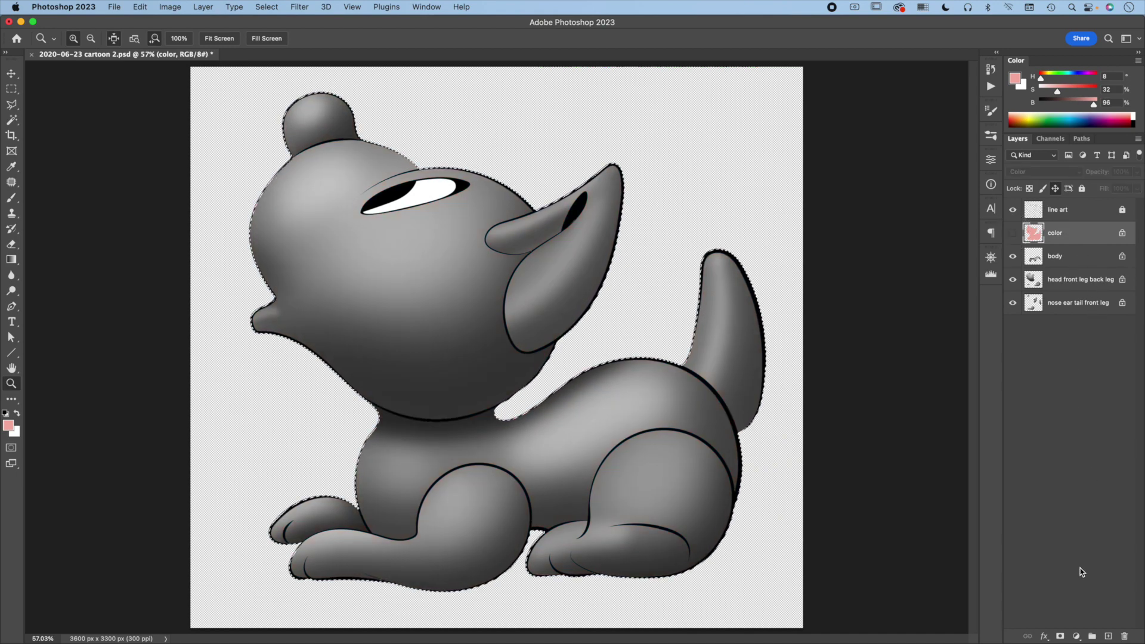
pyautogui.click(1076, 636)
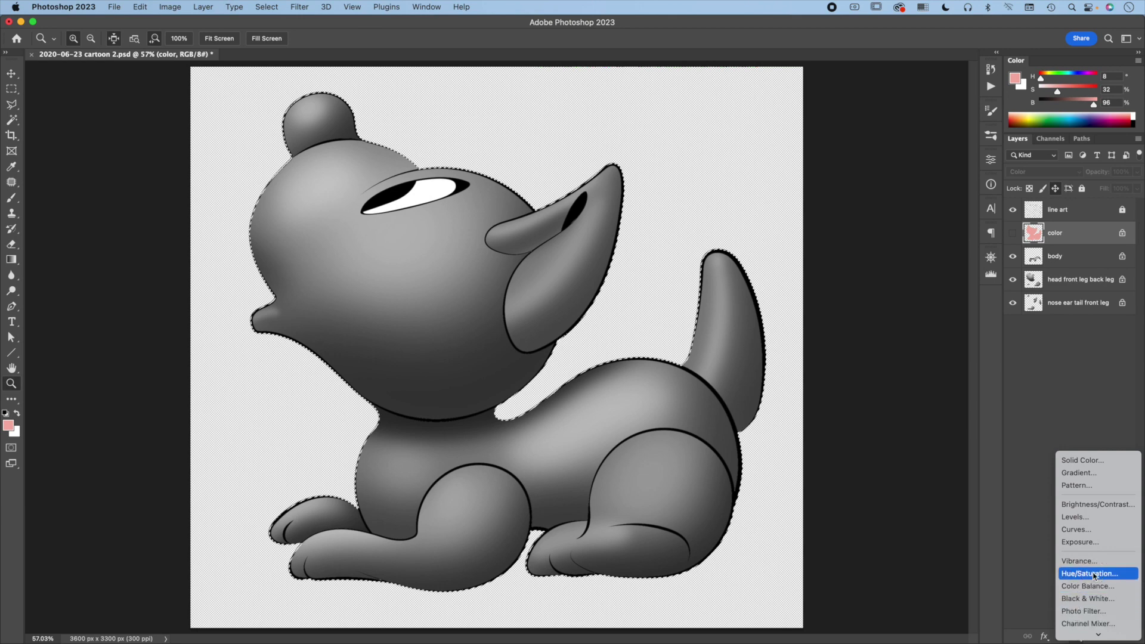
# Step: Add a Hue/Saturation adjustment layer with Colorize on: Hue 24, Saturation 33, Lightness −6
pyautogui.click(1095, 575)
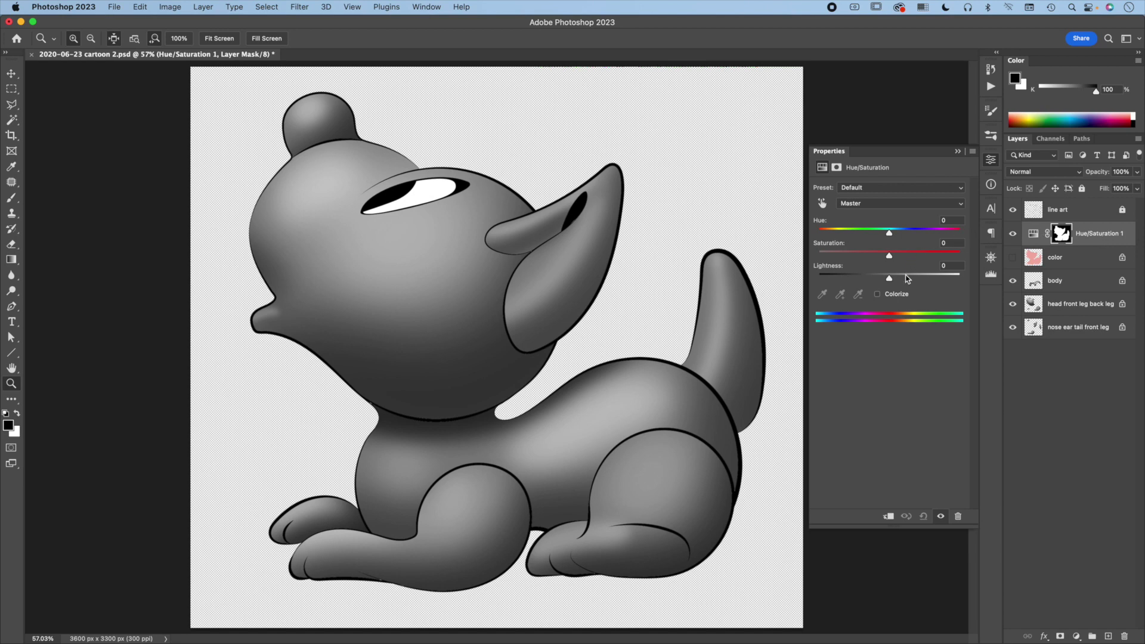
pyautogui.click(878, 295)
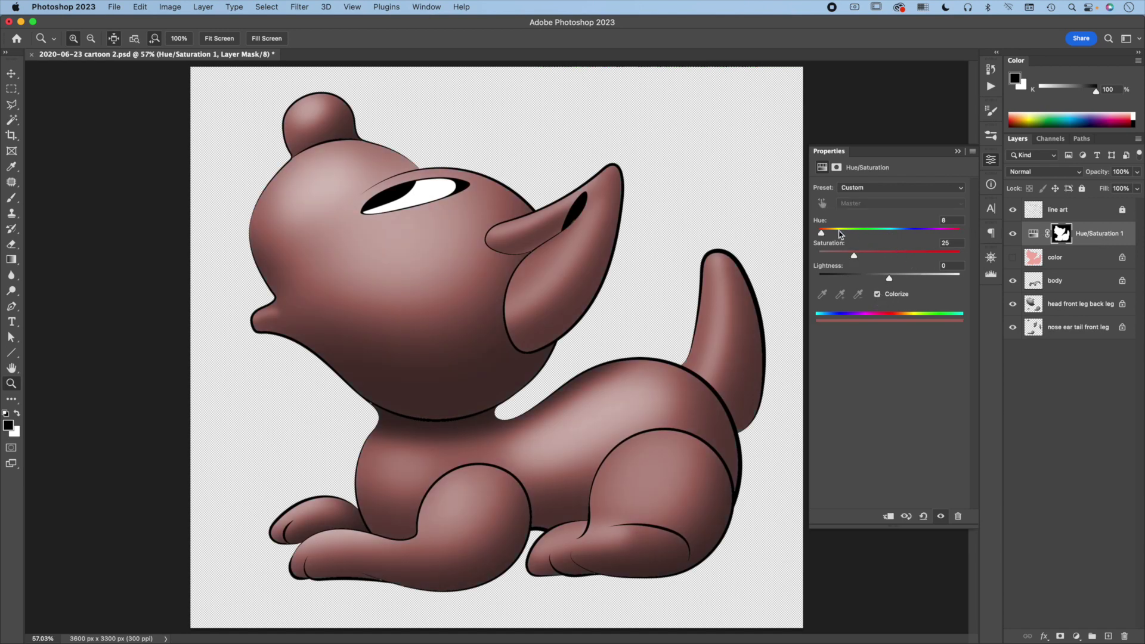
pyautogui.moveTo(822, 234)
pyautogui.mouseDown()
pyautogui.moveTo(920, 234)
pyautogui.moveTo(829, 235)
pyautogui.moveTo(900, 258)
pyautogui.moveTo(871, 258)
pyautogui.mouseUp()
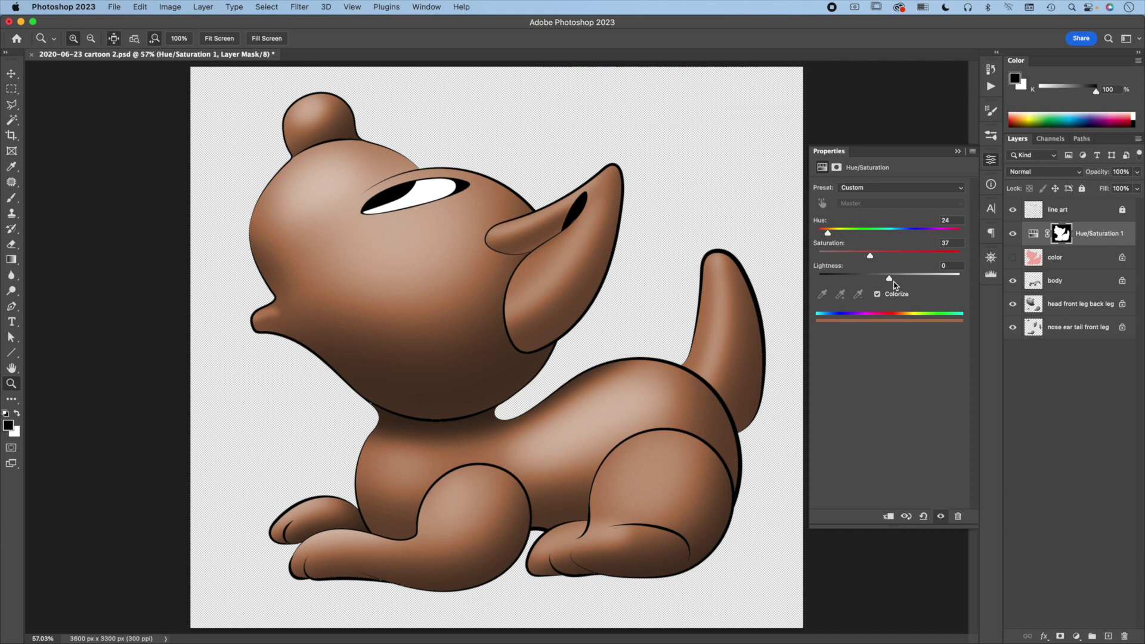
pyautogui.moveTo(889, 278); pyautogui.dragTo(906, 278)
pyautogui.moveTo(922, 284); pyautogui.dragTo(886, 284)
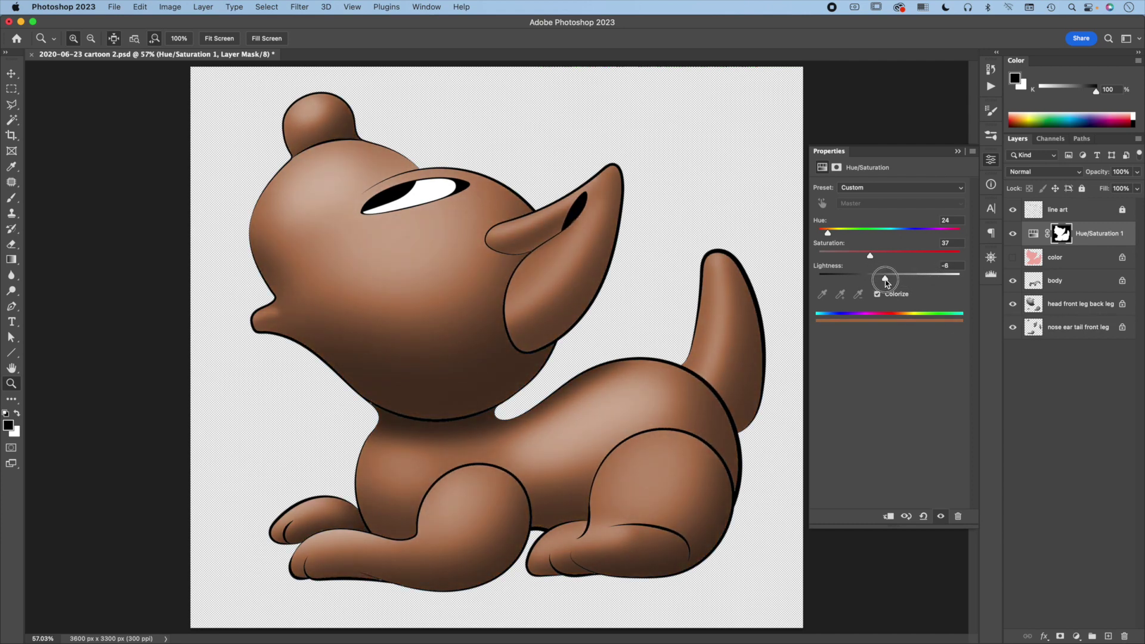
pyautogui.moveTo(870, 256); pyautogui.dragTo(885, 255)
pyautogui.moveTo(885, 258); pyautogui.dragTo(863, 257)
pyautogui.moveTo(863, 257); pyautogui.dragTo(866, 258)
pyautogui.press('p')
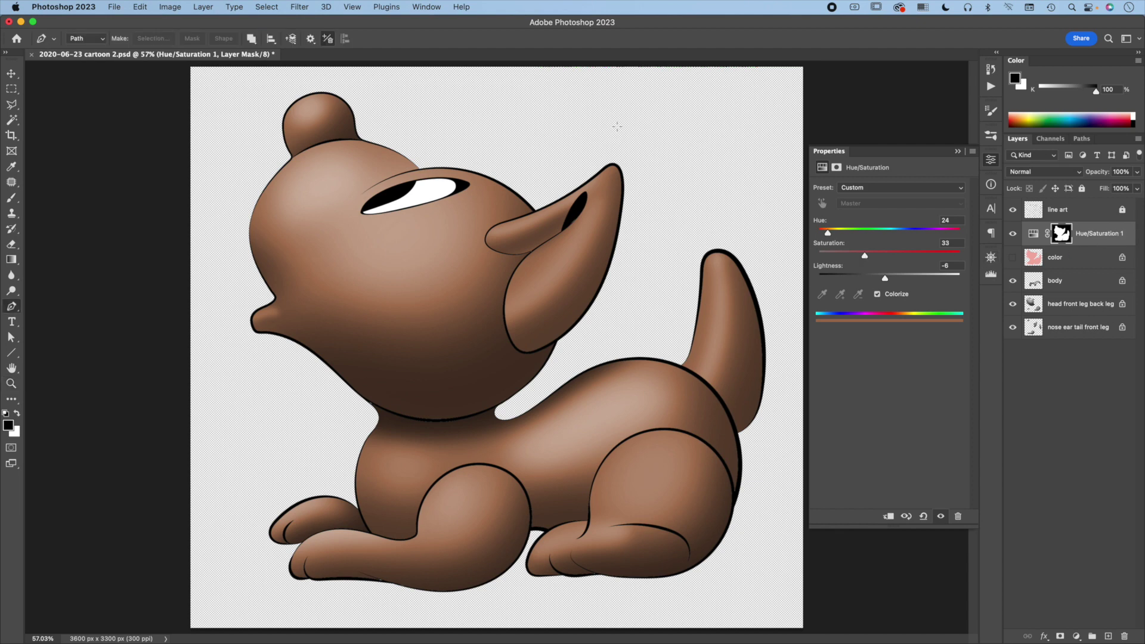
# Step: Draw a closed pen path looping around the ear, back, tail and back leg
pyautogui.moveTo(621, 111); pyautogui.dragTo(615, 138)
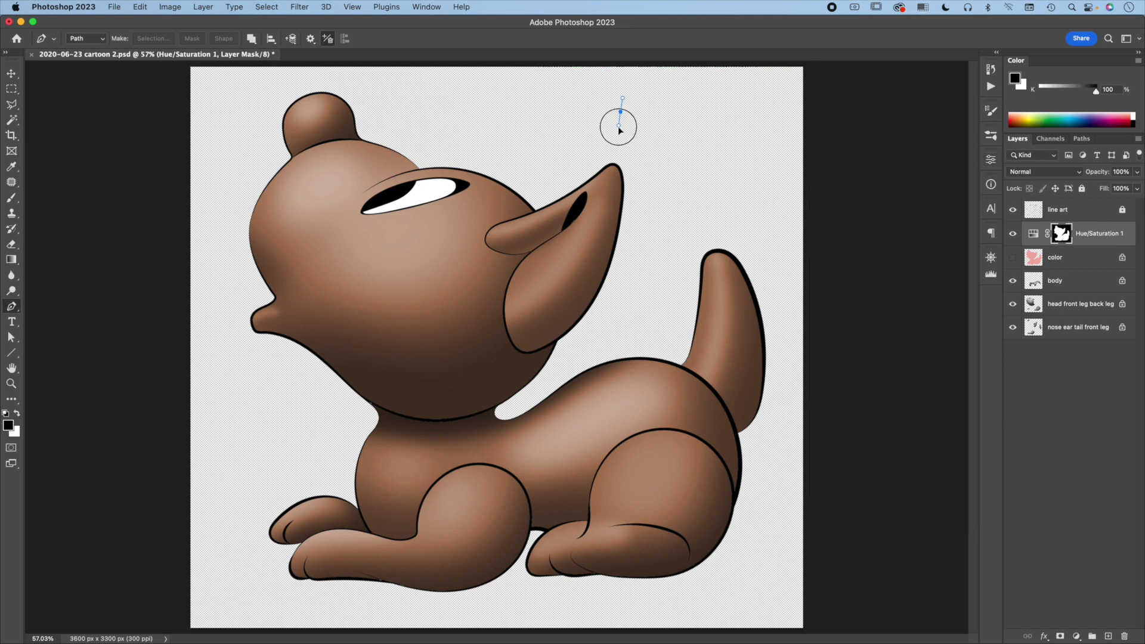
pyautogui.moveTo(581, 271); pyautogui.dragTo(539, 304)
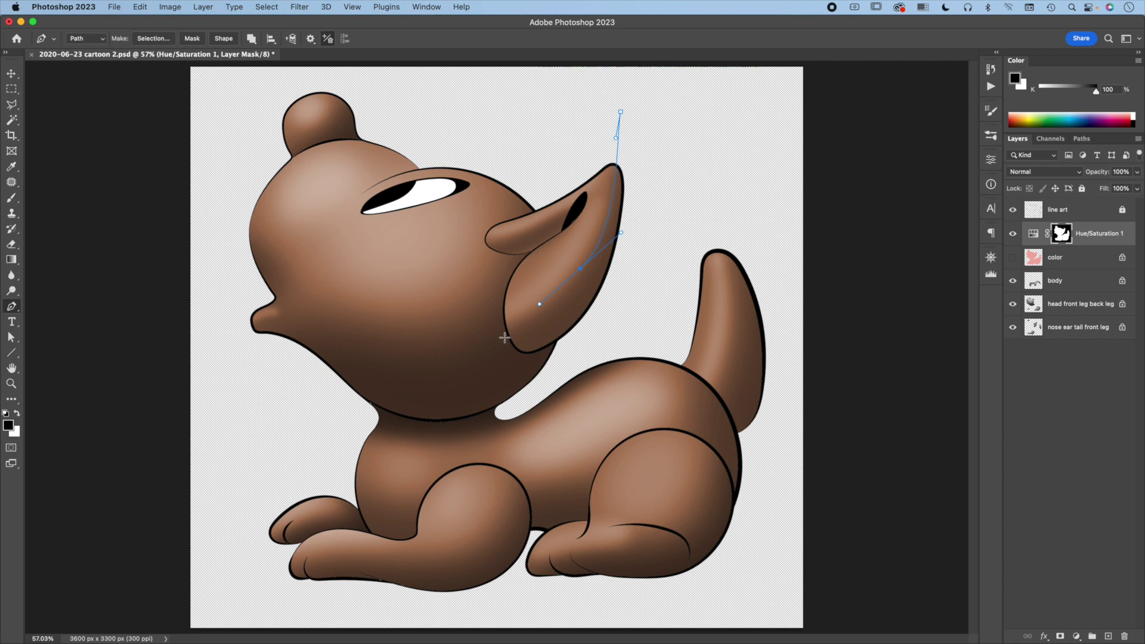
pyautogui.moveTo(509, 344); pyautogui.dragTo(505, 357)
pyautogui.moveTo(483, 409); pyautogui.dragTo(517, 409)
pyautogui.moveTo(676, 290); pyautogui.dragTo(679, 266)
pyautogui.click(713, 229)
pyautogui.click(741, 349)
pyautogui.click(716, 423)
pyautogui.click(718, 476)
pyautogui.click(681, 554)
pyautogui.moveTo(704, 583); pyautogui.dragTo(720, 586)
pyautogui.moveTo(797, 365); pyautogui.dragTo(795, 335)
pyautogui.moveTo(733, 110); pyautogui.dragTo(693, 102)
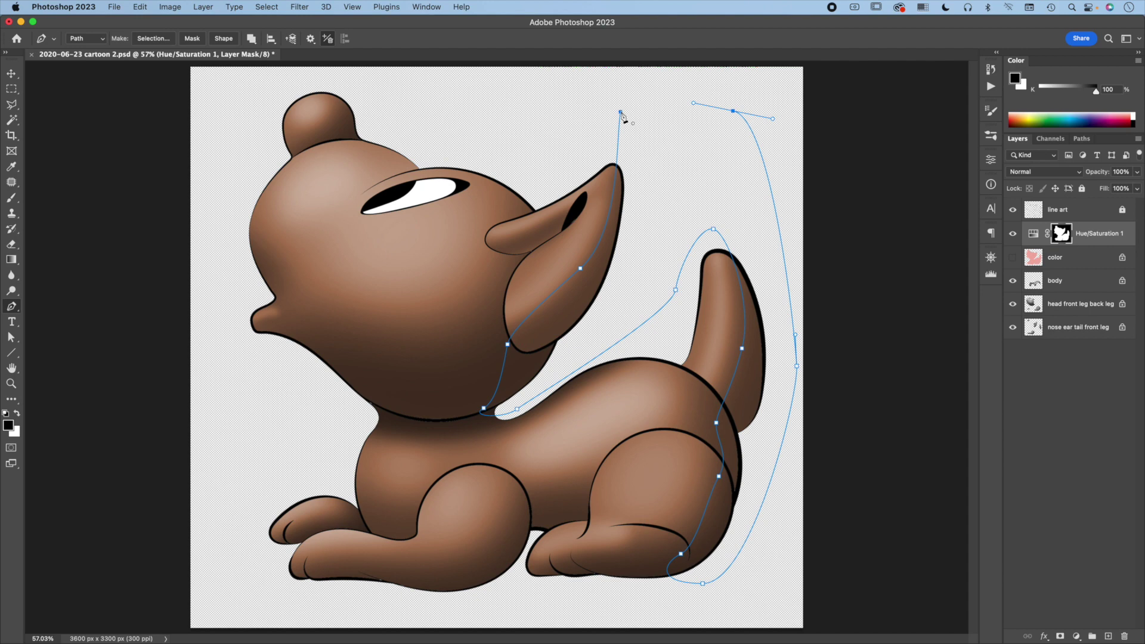
pyautogui.moveTo(620, 113); pyautogui.dragTo(603, 131)
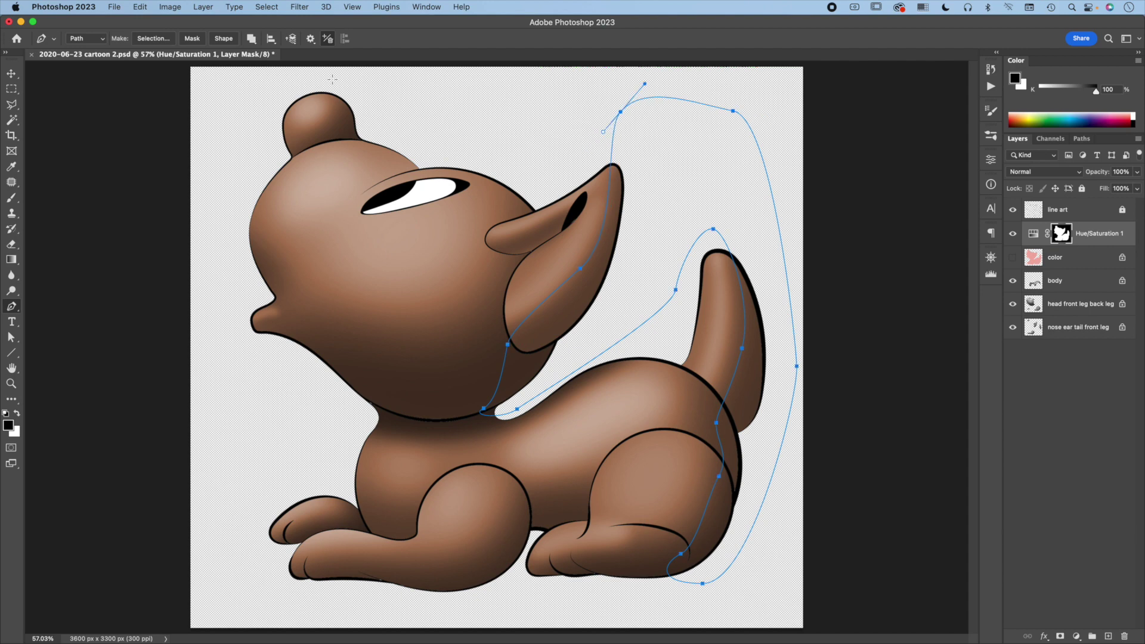
# Step: Draw a closed path over the top of the head from the small ear to the big ear
pyautogui.moveTo(332, 78); pyautogui.dragTo(336, 136)
pyautogui.moveTo(396, 156); pyautogui.dragTo(402, 165)
pyautogui.click(414, 170)
pyautogui.moveTo(514, 211); pyautogui.dragTo(540, 209)
pyautogui.moveTo(570, 169); pyautogui.dragTo(563, 153)
pyautogui.moveTo(332, 79); pyautogui.dragTo(322, 82)
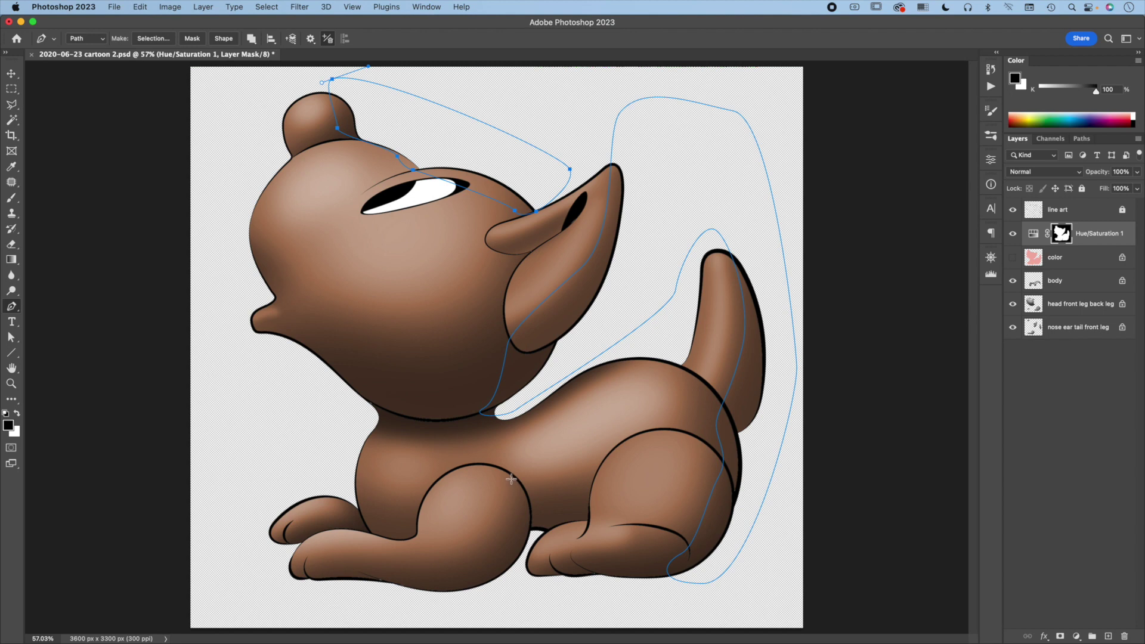
# Step: Draw a closed path around the front leg
pyautogui.moveTo(507, 472); pyautogui.dragTo(516, 481)
pyautogui.click(531, 530)
pyautogui.moveTo(463, 595); pyautogui.dragTo(441, 593)
pyautogui.moveTo(508, 473); pyautogui.dragTo(518, 486)
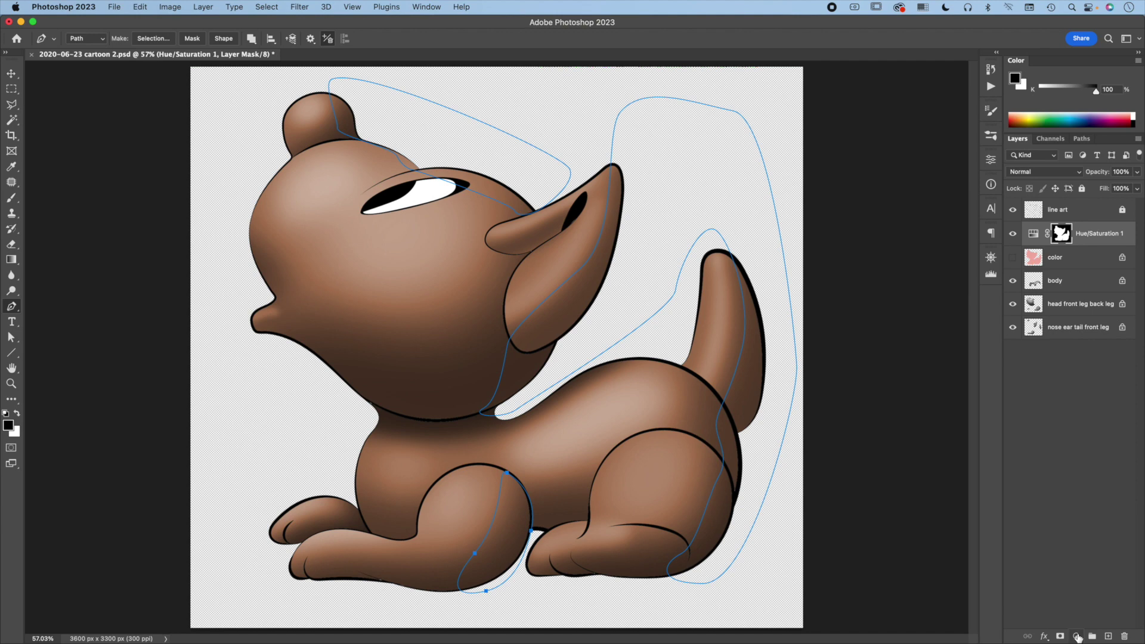
pyautogui.click(1076, 637)
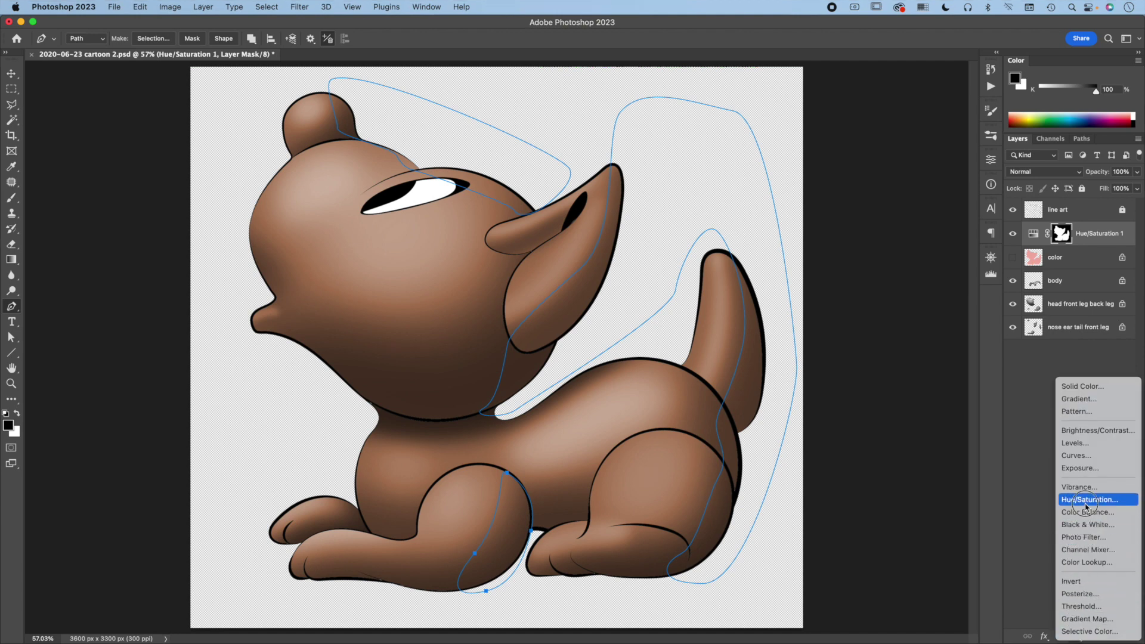
# Step: Add a colorized Hue/Saturation 2 layer with saturation 34 and its mask feathered to 60 px
pyautogui.click(1108, 501)
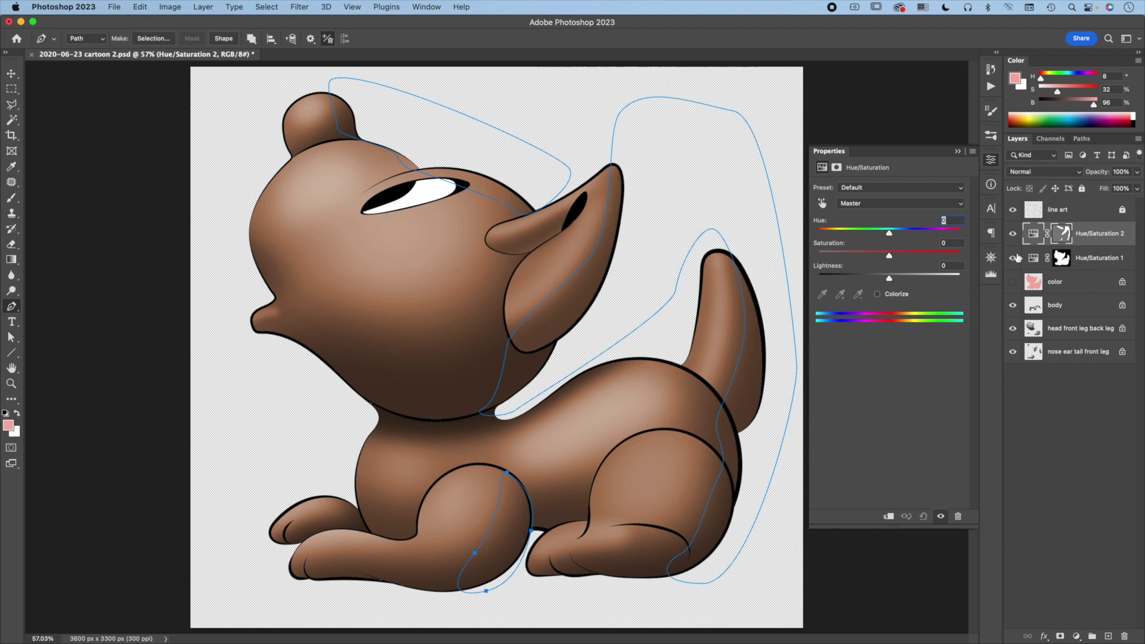
pyautogui.click(878, 295)
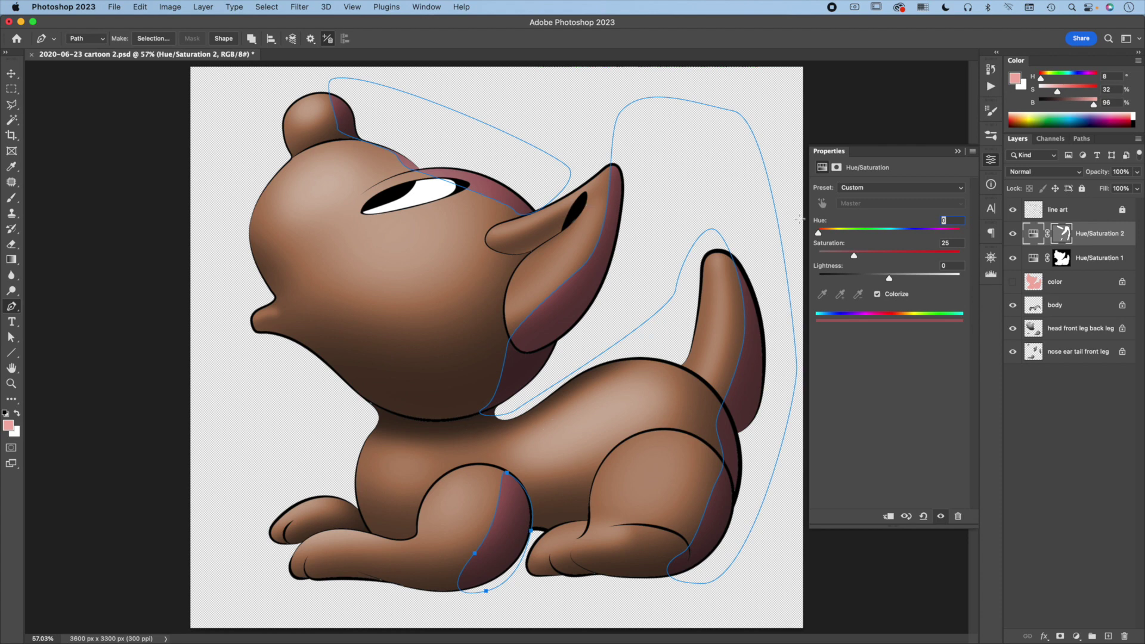
pyautogui.moveTo(853, 255)
pyautogui.mouseDown()
pyautogui.moveTo(867, 256)
pyautogui.moveTo(826, 237)
pyautogui.moveTo(926, 232)
pyautogui.mouseUp()
pyautogui.click(837, 167)
pyautogui.moveTo(820, 267)
pyautogui.mouseDown()
pyautogui.moveTo(900, 274)
pyautogui.moveTo(919, 257)
pyautogui.mouseUp()
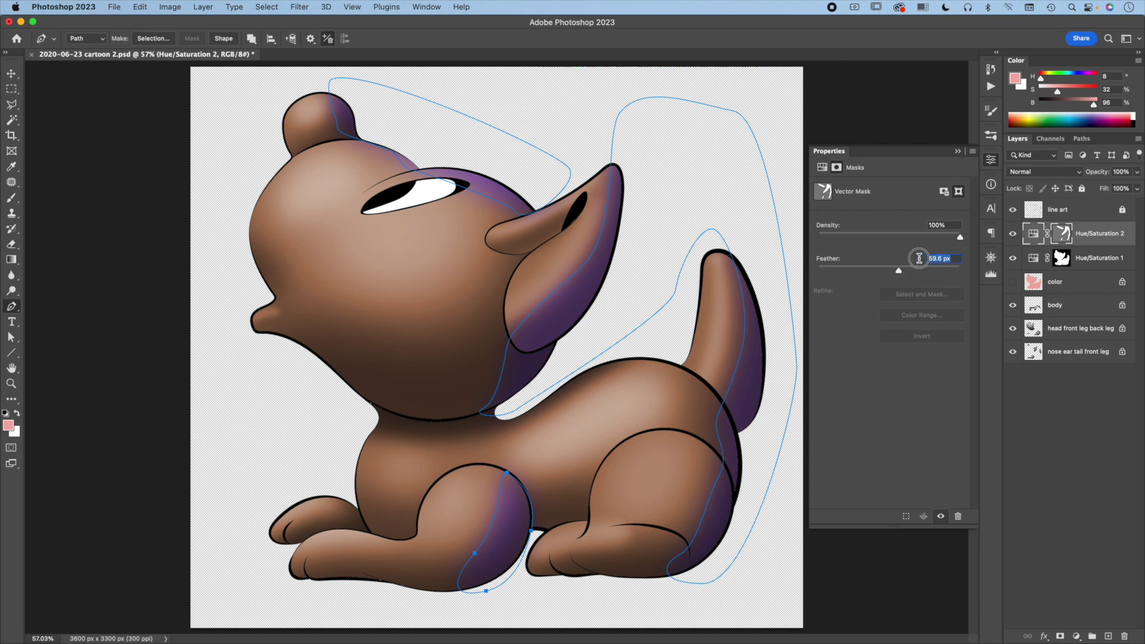
pyautogui.write('60a')
pyautogui.click(1061, 234)
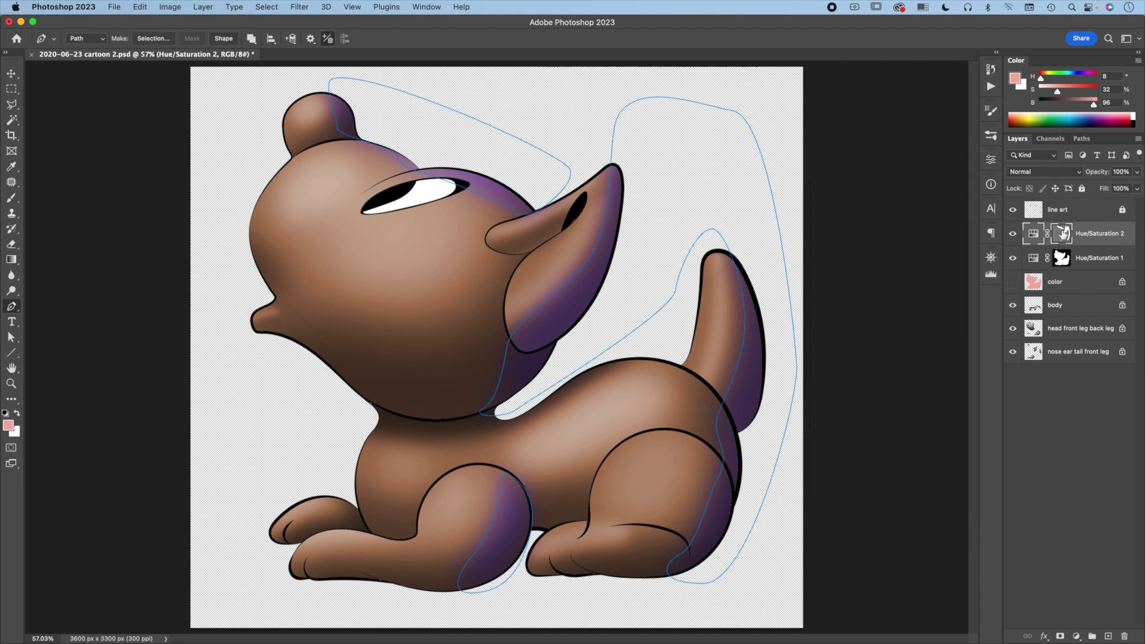
pyautogui.press('a')
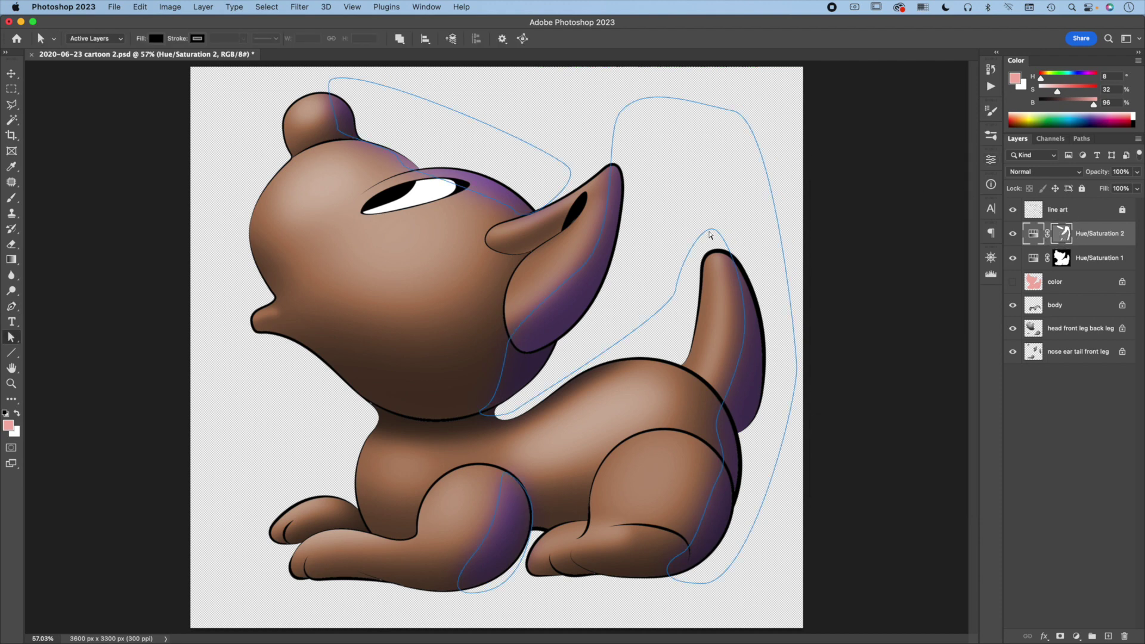
# Step: Reshape the tail and ear shading paths so they fit the dog's outline
pyautogui.click(713, 233)
pyautogui.click(719, 477)
pyautogui.moveTo(719, 477); pyautogui.dragTo(718, 510)
pyautogui.moveTo(681, 553); pyautogui.dragTo(651, 563)
pyautogui.moveTo(581, 268); pyautogui.dragTo(580, 288)
pyautogui.moveTo(547, 335); pyautogui.dragTo(525, 349)
# Step: Adjust the head and front-leg shading path curves, then deselect the adjustment layer
pyautogui.click(415, 173)
pyautogui.click(512, 516)
pyautogui.moveTo(465, 588)
pyautogui.mouseDown()
pyautogui.moveTo(469, 599)
pyautogui.moveTo(457, 588)
pyautogui.mouseUp()
pyautogui.moveTo(516, 479); pyautogui.dragTo(538, 496)
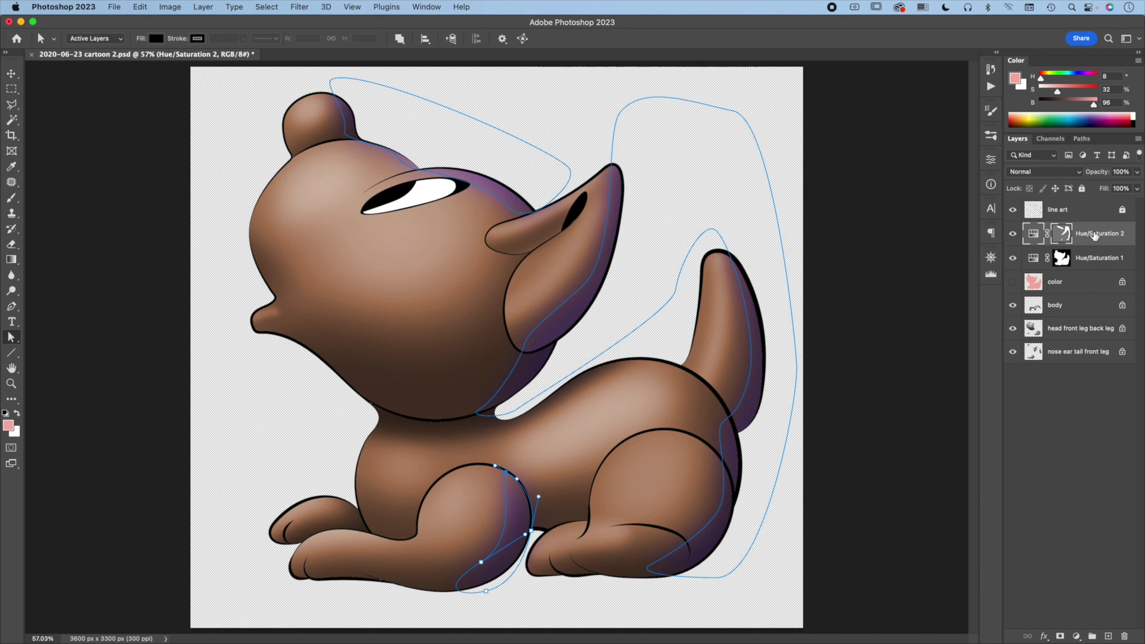
pyautogui.press('p')
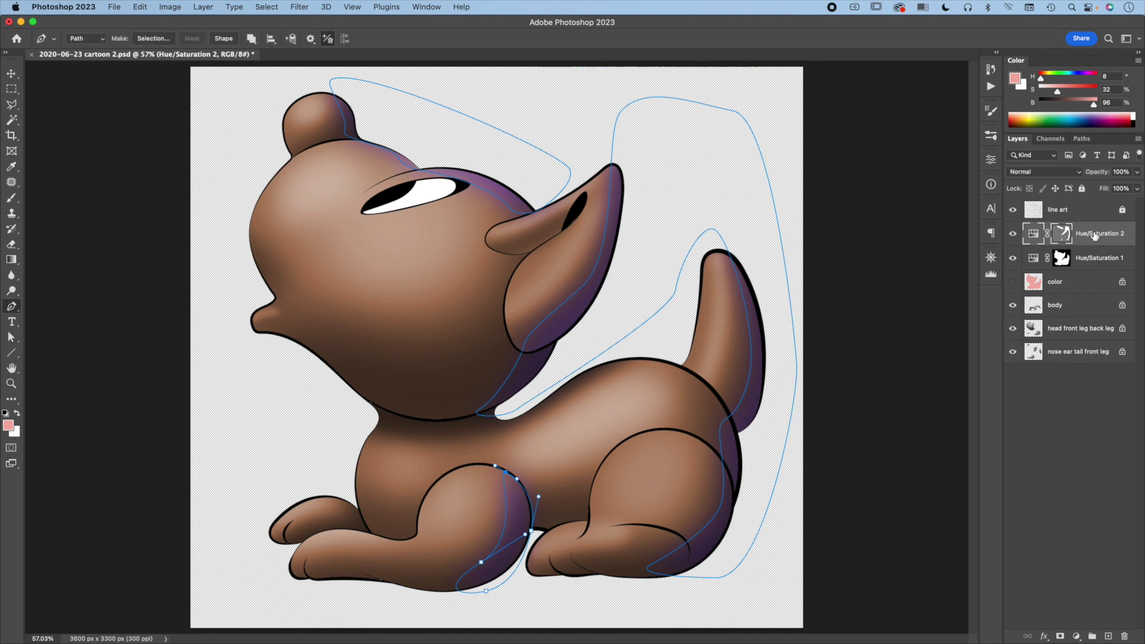
pyautogui.click(1076, 417)
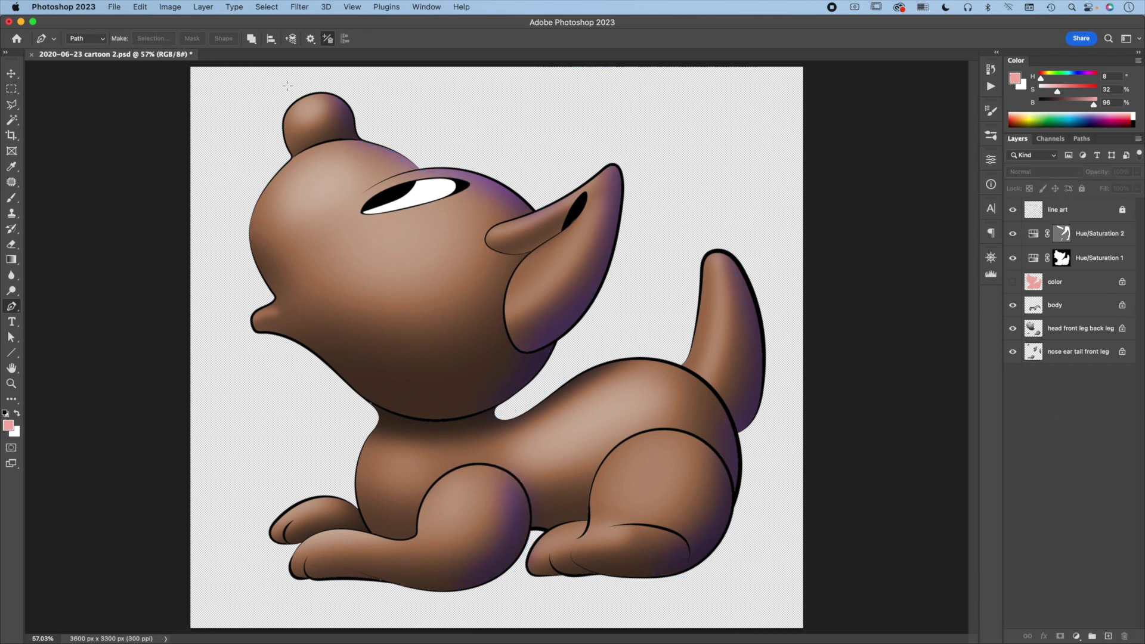
# Step: Start a pen path above the small ear and trace down the face, chin and chest
pyautogui.moveTo(273, 88); pyautogui.dragTo(289, 88)
pyautogui.moveTo(293, 136); pyautogui.dragTo(304, 151)
pyautogui.moveTo(262, 209); pyautogui.dragTo(260, 231)
pyautogui.moveTo(296, 290); pyautogui.dragTo(290, 297)
pyautogui.moveTo(376, 392); pyautogui.dragTo(393, 400)
pyautogui.moveTo(366, 485); pyautogui.dragTo(370, 490)
# Step: Carry the path around the front paws, close it, and add a Hue/Saturation adjustment
pyautogui.click(389, 538)
pyautogui.moveTo(338, 530); pyautogui.dragTo(309, 540)
pyautogui.moveTo(315, 586); pyautogui.dragTo(344, 605)
pyautogui.moveTo(244, 584)
pyautogui.mouseDown()
pyautogui.moveTo(238, 576)
pyautogui.moveTo(275, 543)
pyautogui.mouseUp()
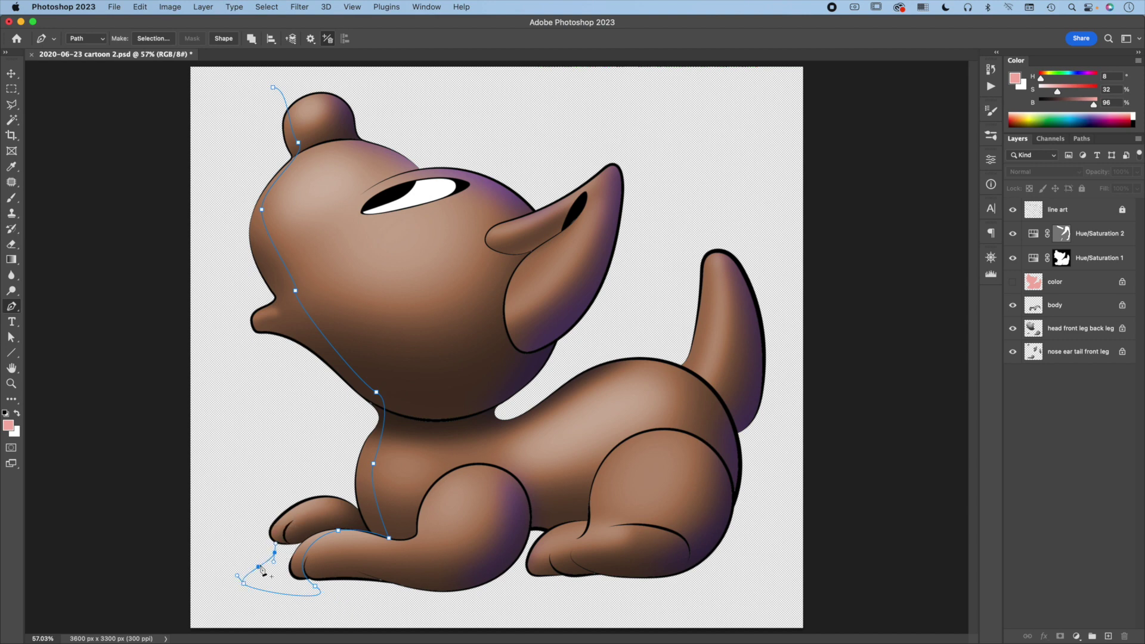
pyautogui.click(256, 529)
pyautogui.moveTo(215, 241); pyautogui.dragTo(216, 221)
pyautogui.moveTo(273, 88); pyautogui.dragTo(289, 80)
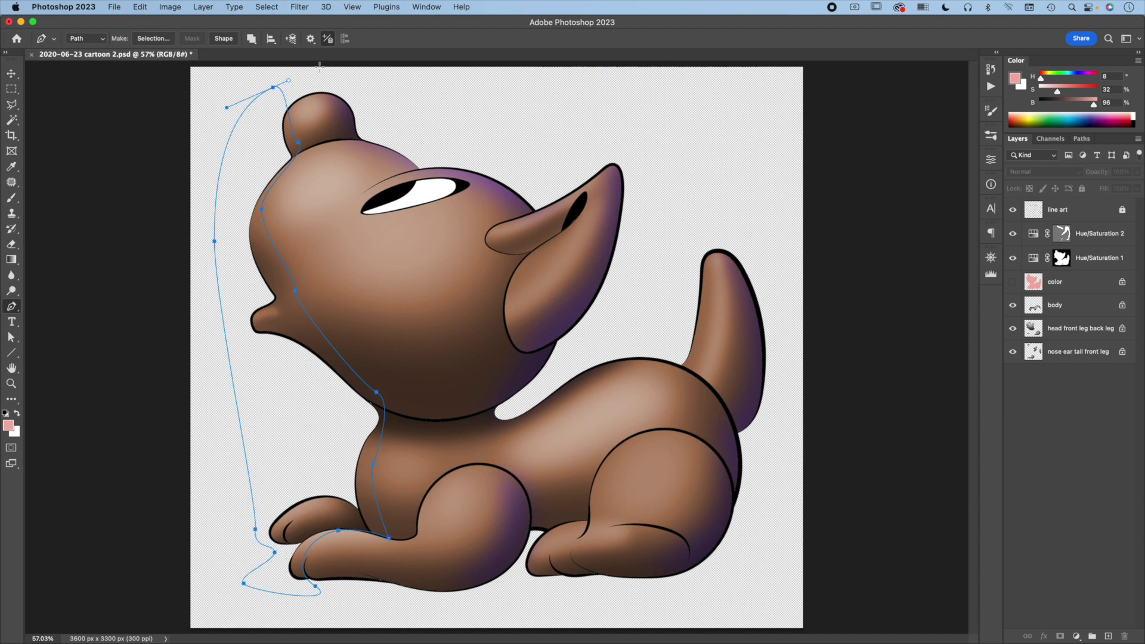
pyautogui.click(1076, 636)
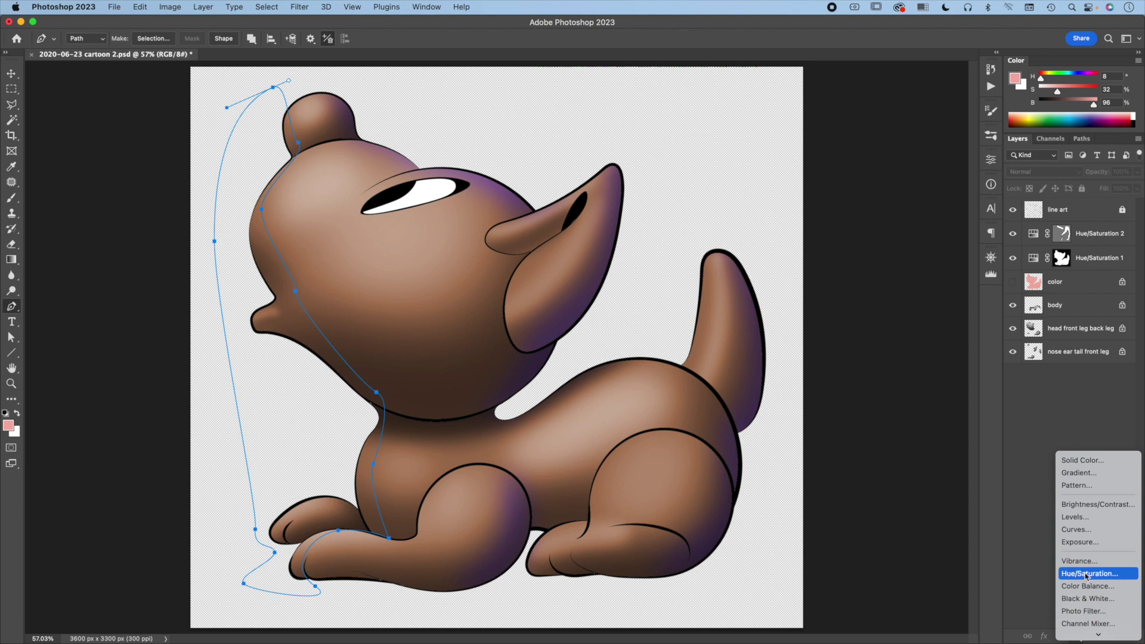
pyautogui.click(1097, 576)
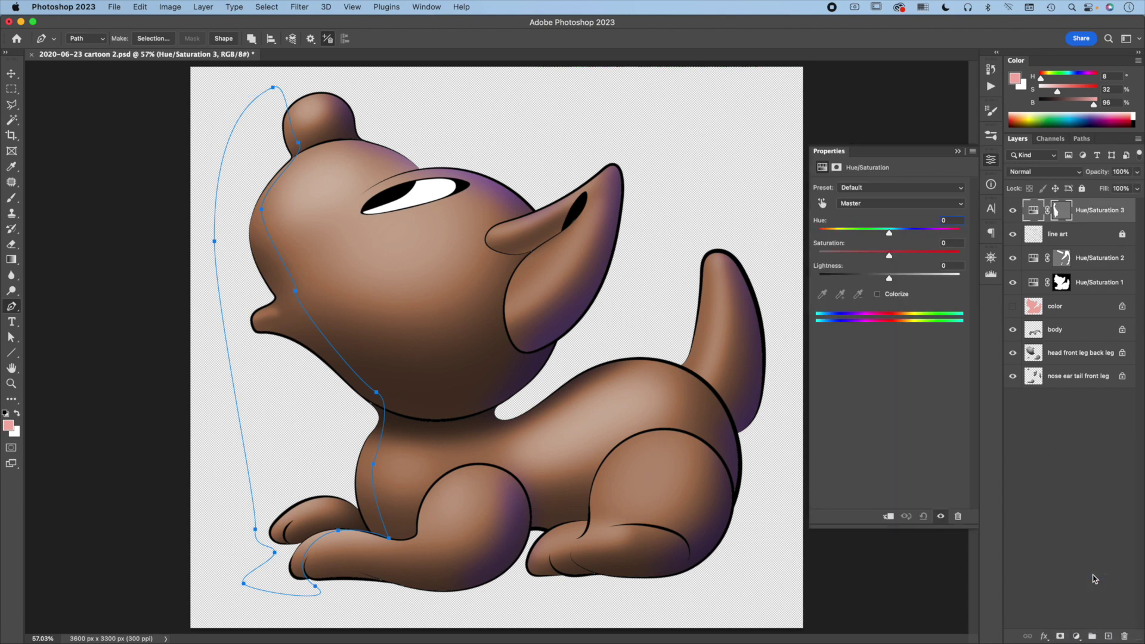
# Step: Colorize Hue/Saturation 3 and set its saturation to 42
pyautogui.click(877, 294)
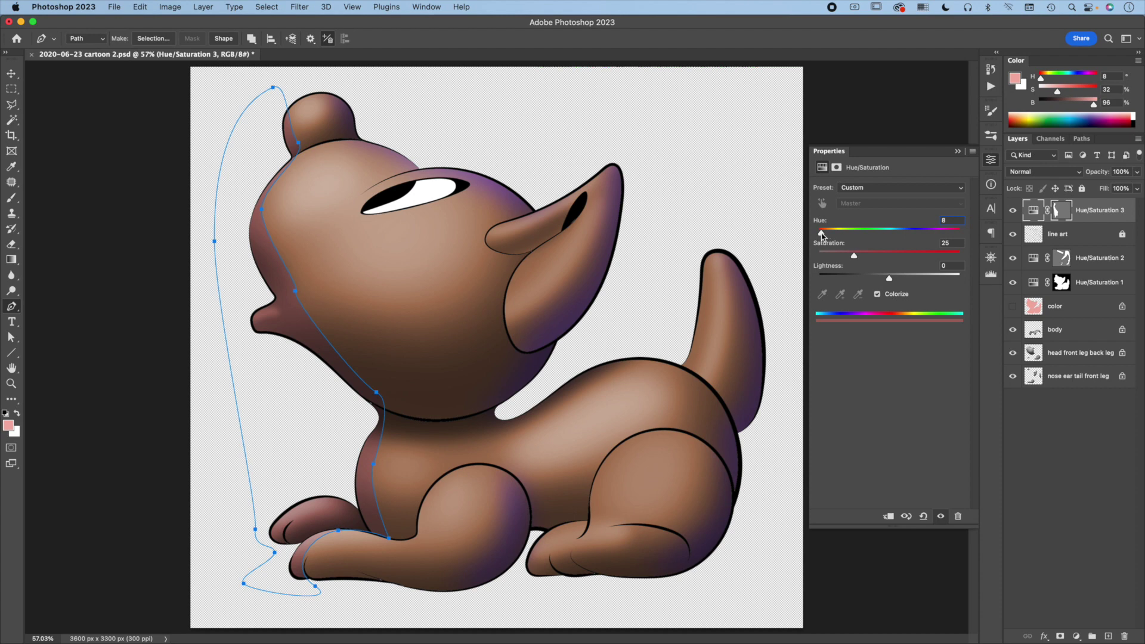
pyautogui.moveTo(853, 256); pyautogui.dragTo(879, 260)
pyautogui.press('a')
# Step: Nudge the head, chin, neck and front-paw anchors to hug the dog's outline
pyautogui.moveTo(262, 209); pyautogui.dragTo(257, 221)
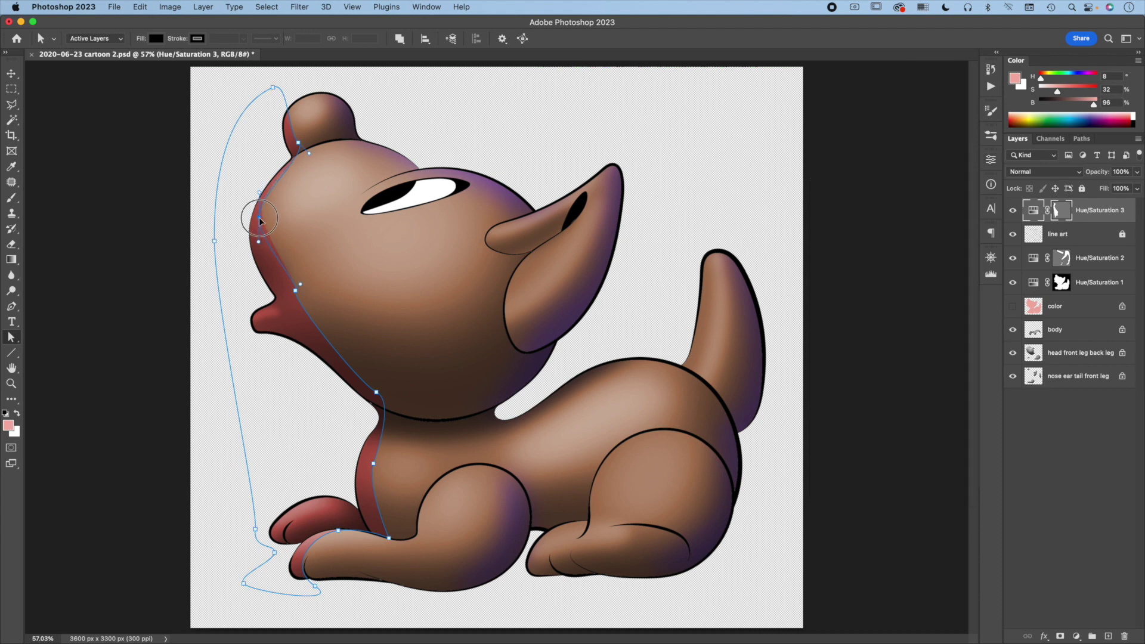
pyautogui.click(296, 294)
pyautogui.moveTo(296, 295); pyautogui.dragTo(290, 304)
pyautogui.moveTo(377, 392); pyautogui.dragTo(378, 396)
pyautogui.moveTo(389, 526)
pyautogui.mouseDown()
pyautogui.moveTo(385, 538)
pyautogui.moveTo(311, 536)
pyautogui.mouseUp()
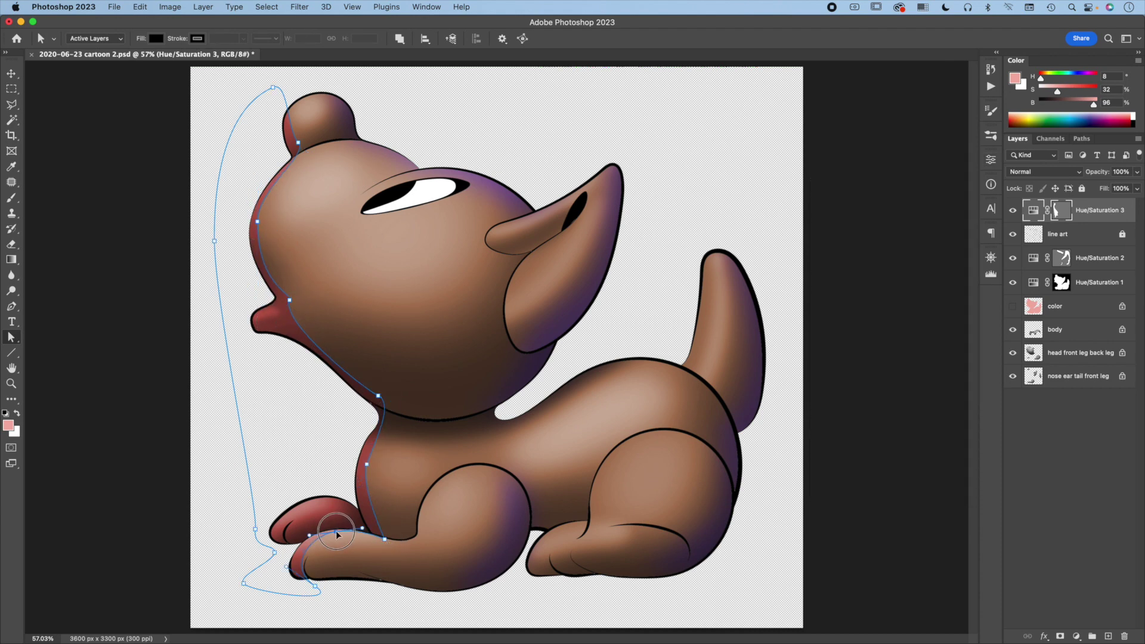
# Step: Feather the Hue/Saturation 3 mask to 30 px
pyautogui.click(992, 160)
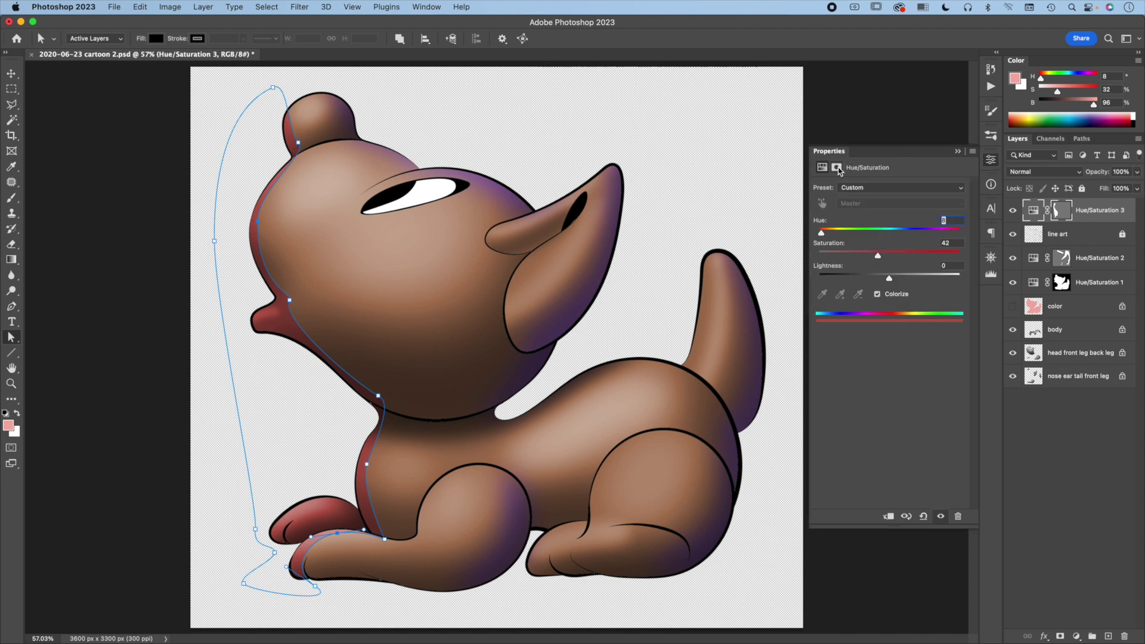
pyautogui.click(837, 168)
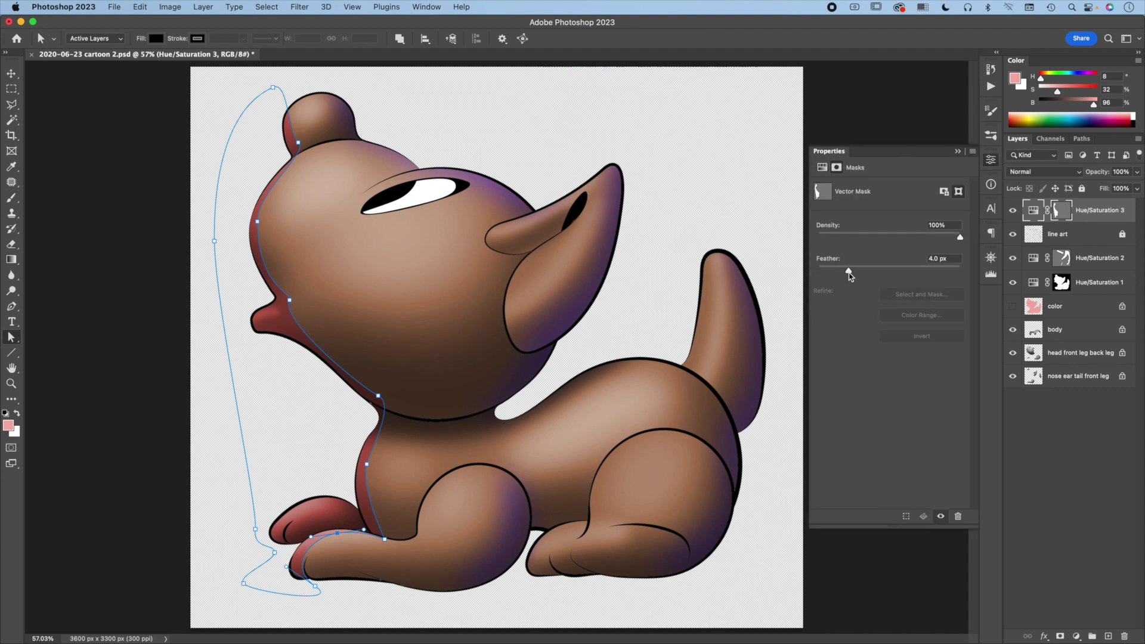
pyautogui.click(934, 258)
pyautogui.write('30')
# Step: Move Hue/Saturation 3 below the line art and add a new layer named 'background'
pyautogui.keyDown('ctrl'); pyautogui.click(1097, 210); pyautogui.keyUp('ctrl')
pyautogui.moveTo(1097, 210); pyautogui.dragTo(1059, 403)
pyautogui.click(1108, 635)
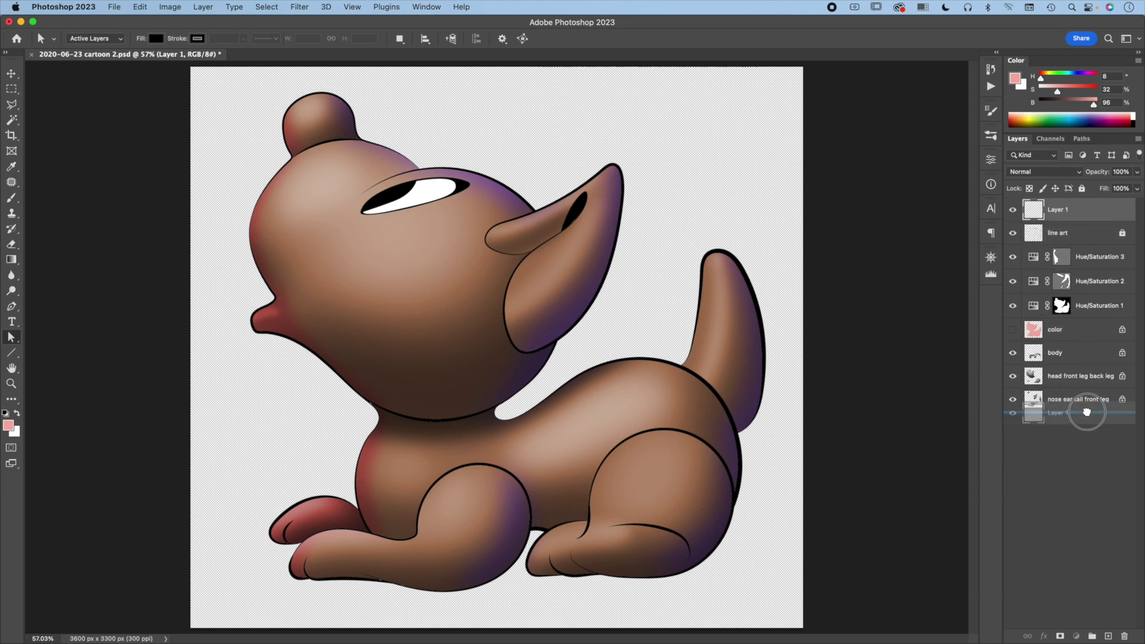
pyautogui.write('background')
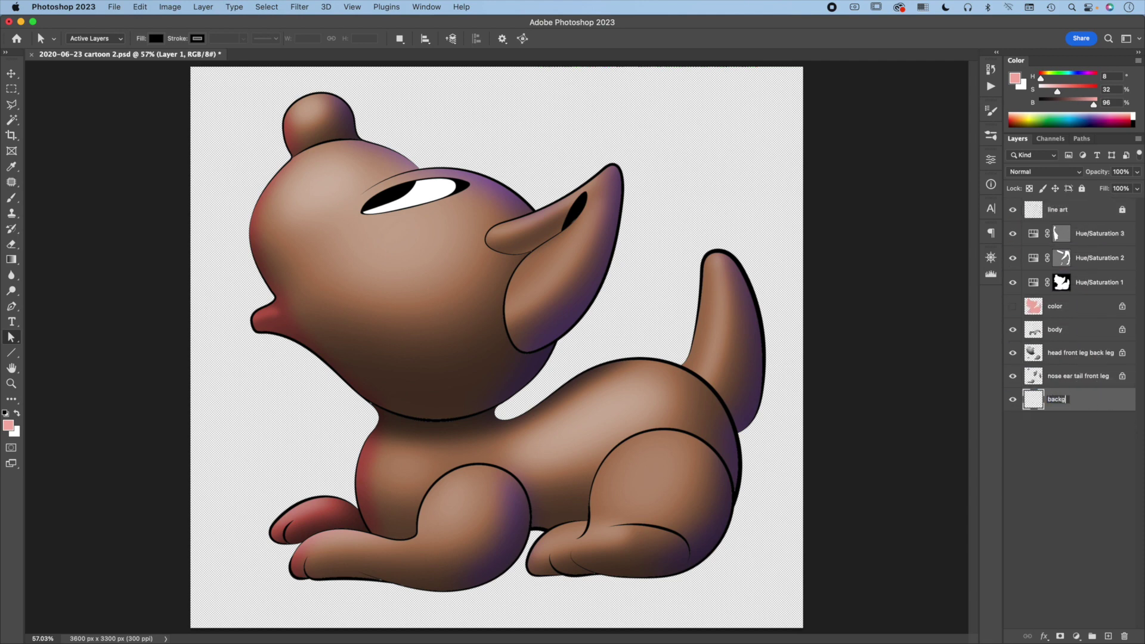
pyautogui.press('Return')
# Step: Fill the background layer with a linear black-to-white gradient from top to bottom
pyautogui.click(6, 413)
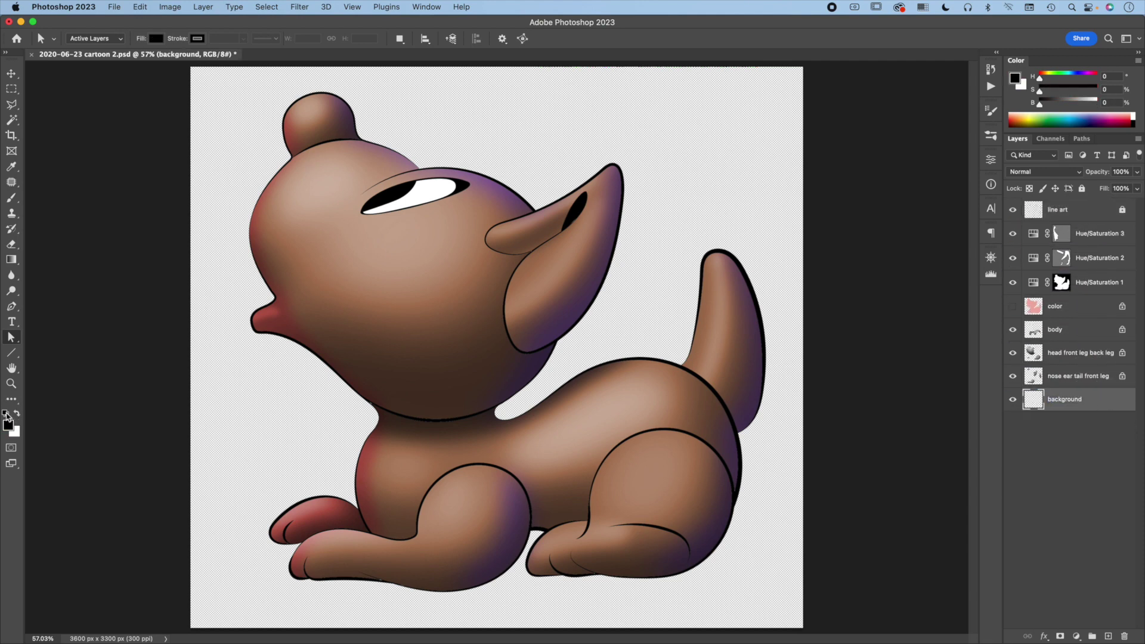
pyautogui.click(11, 261)
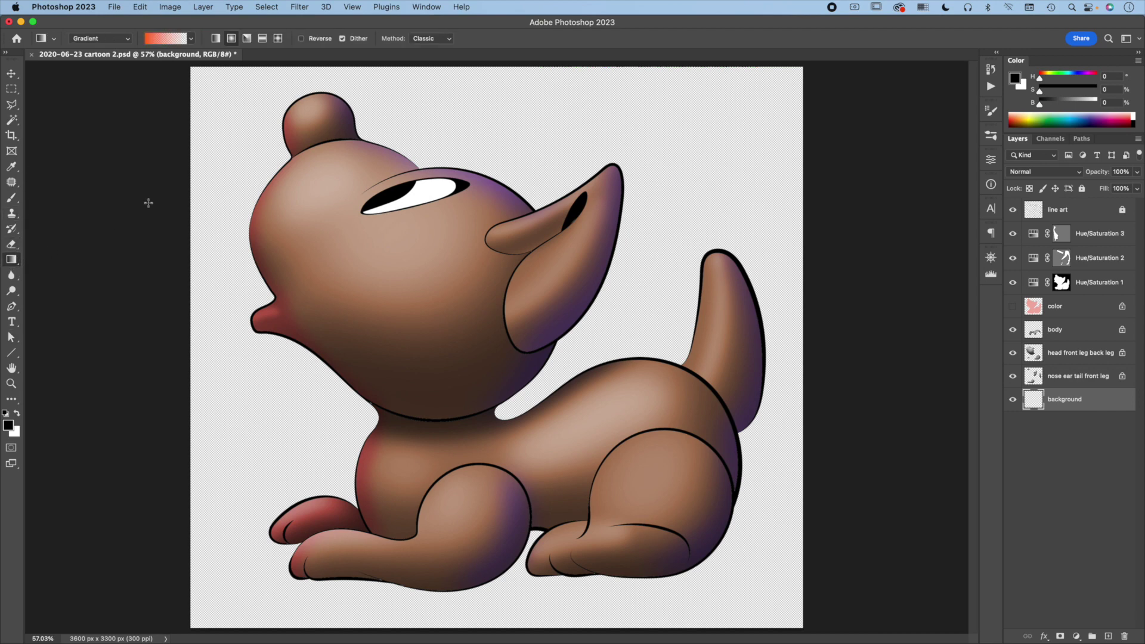
pyautogui.click(191, 38)
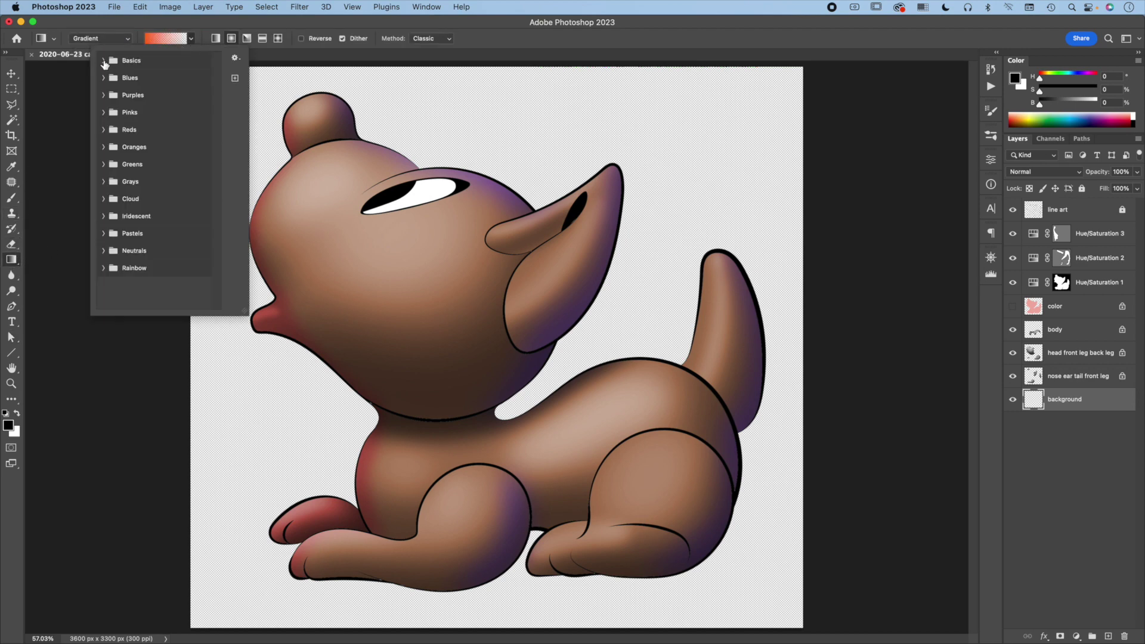
pyautogui.click(105, 61)
pyautogui.click(117, 77)
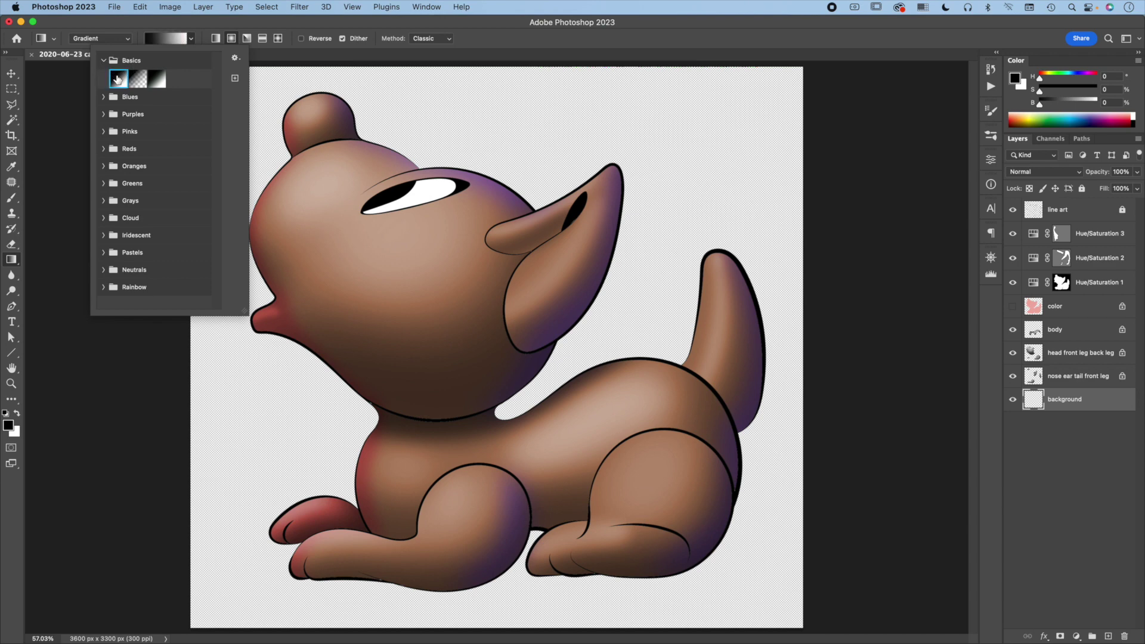
pyautogui.click(216, 39)
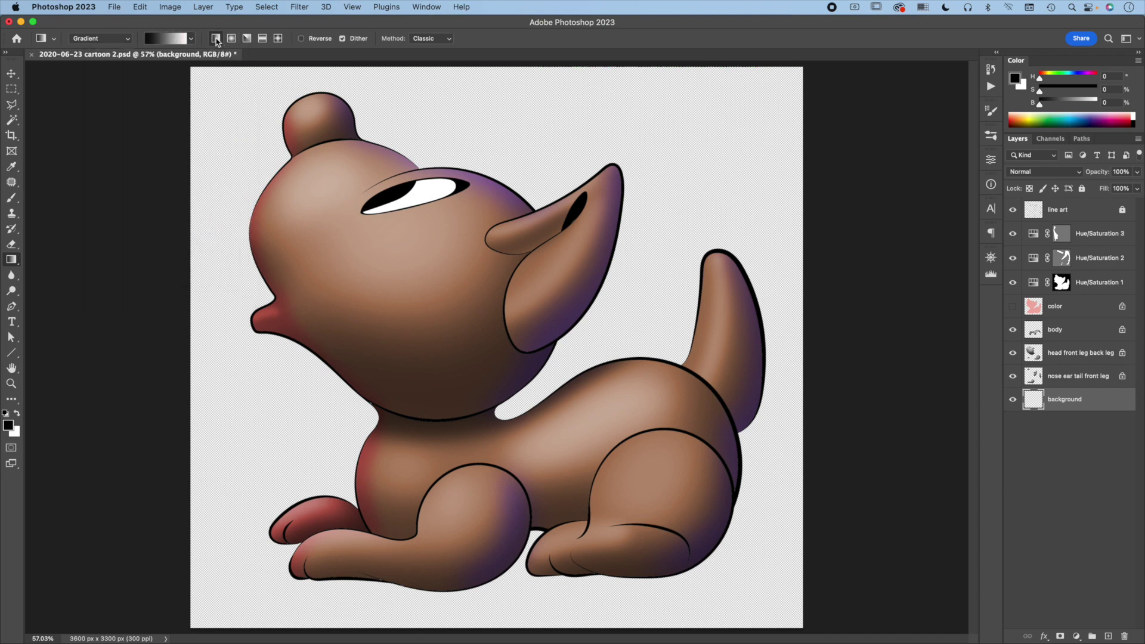
pyautogui.moveTo(661, 99); pyautogui.dragTo(661, 614)
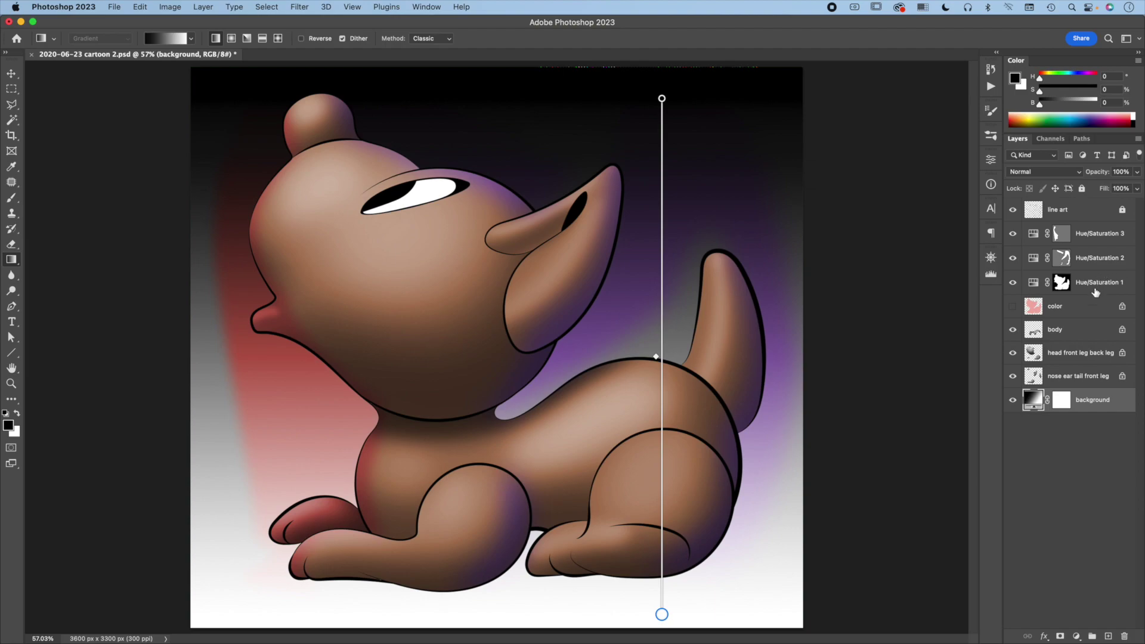
# Step: Toggle the red and purple shading to compare, then select the three dog-part layers
pyautogui.click(1094, 236)
pyautogui.click(1013, 234)
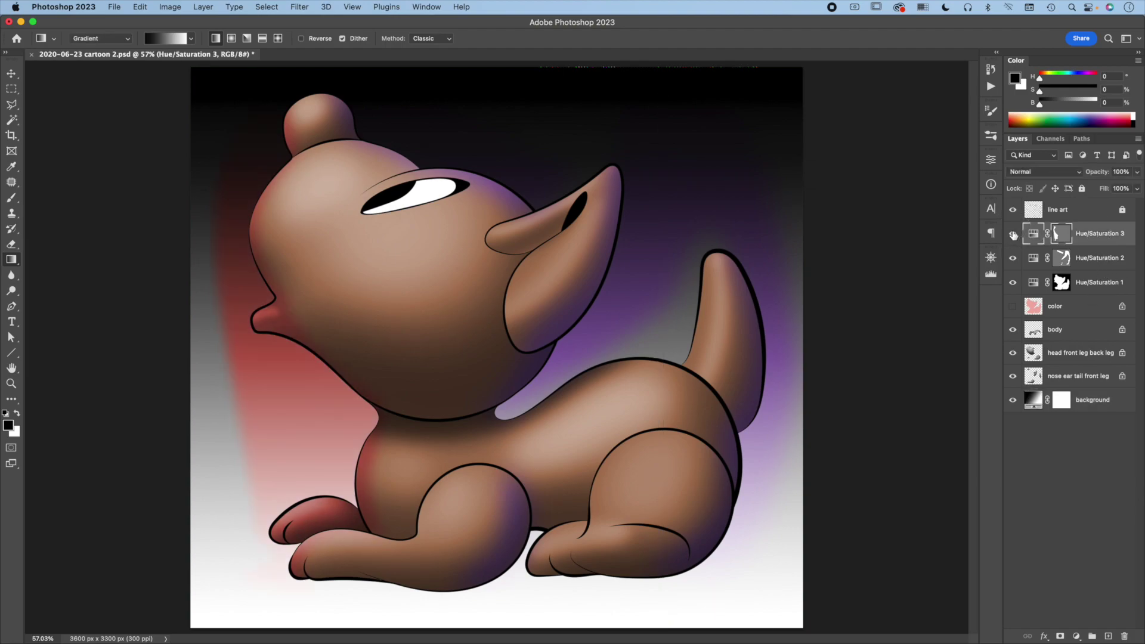
pyautogui.click(1013, 258)
pyautogui.click(1077, 330)
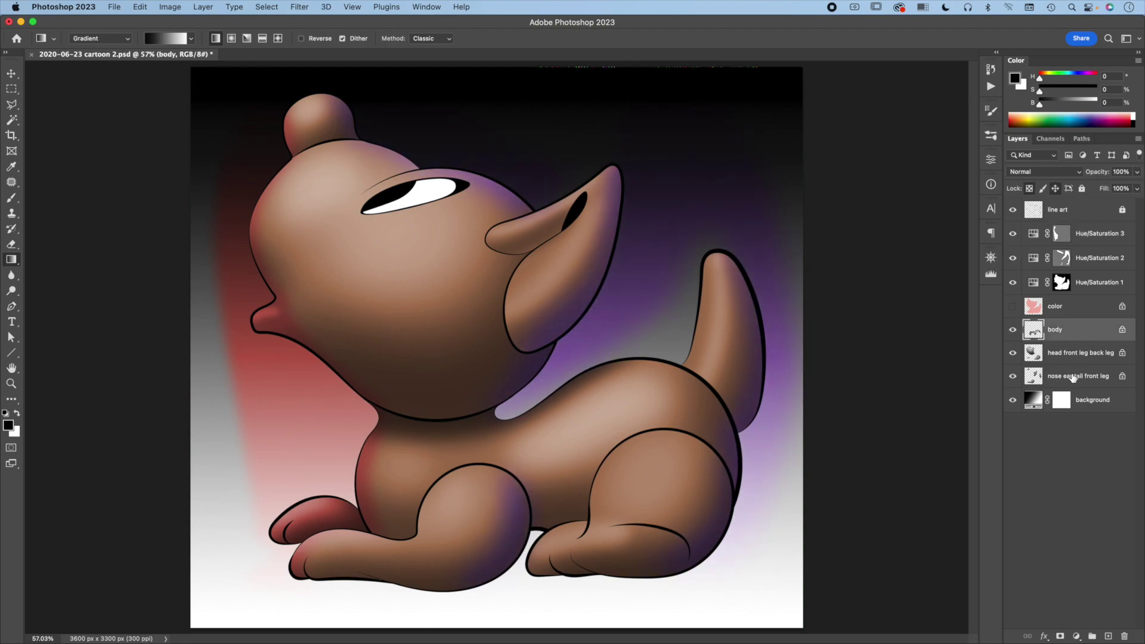
pyautogui.keyDown('shift'); pyautogui.click(1074, 377); pyautogui.keyUp('shift')
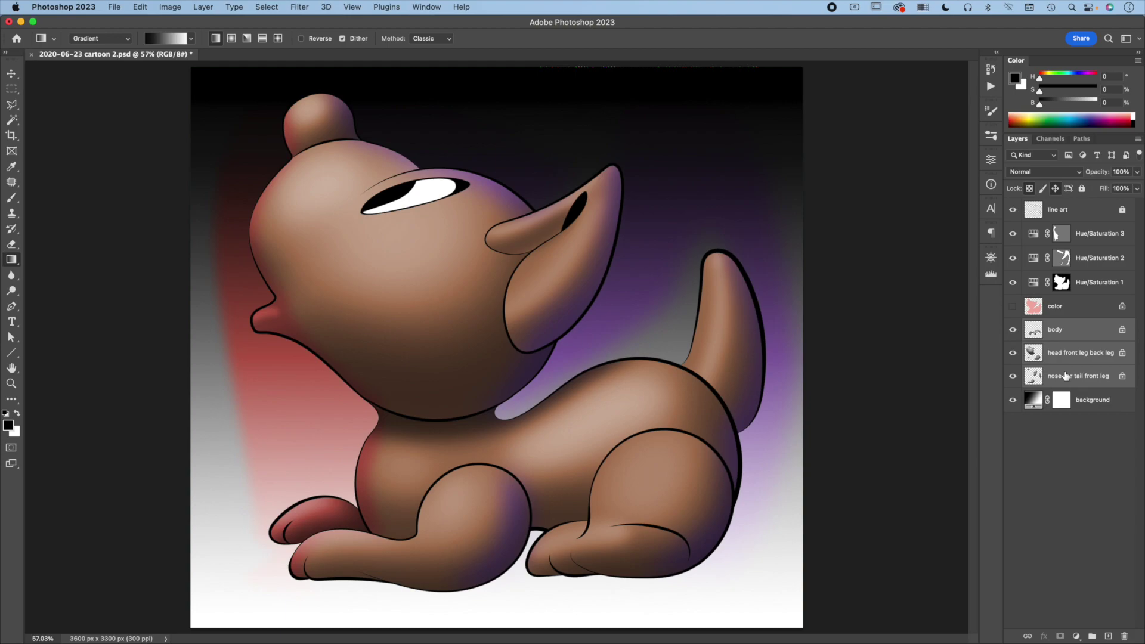
# Step: Group the selected layers into 'body' and move the group above the color layer
pyautogui.click(1138, 141)
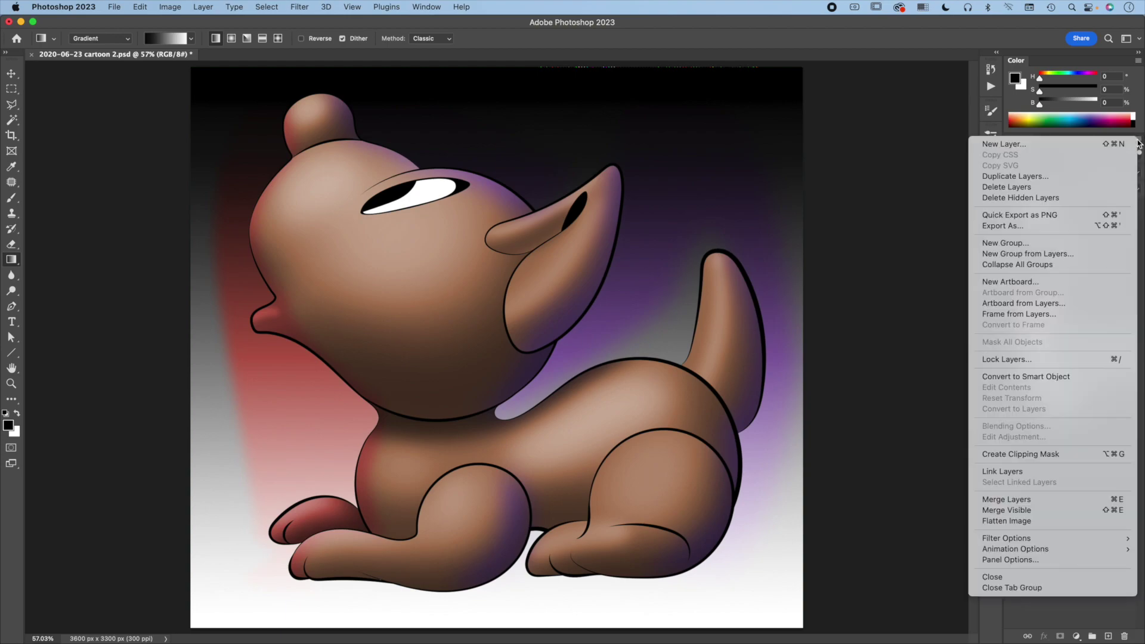
pyautogui.click(1038, 256)
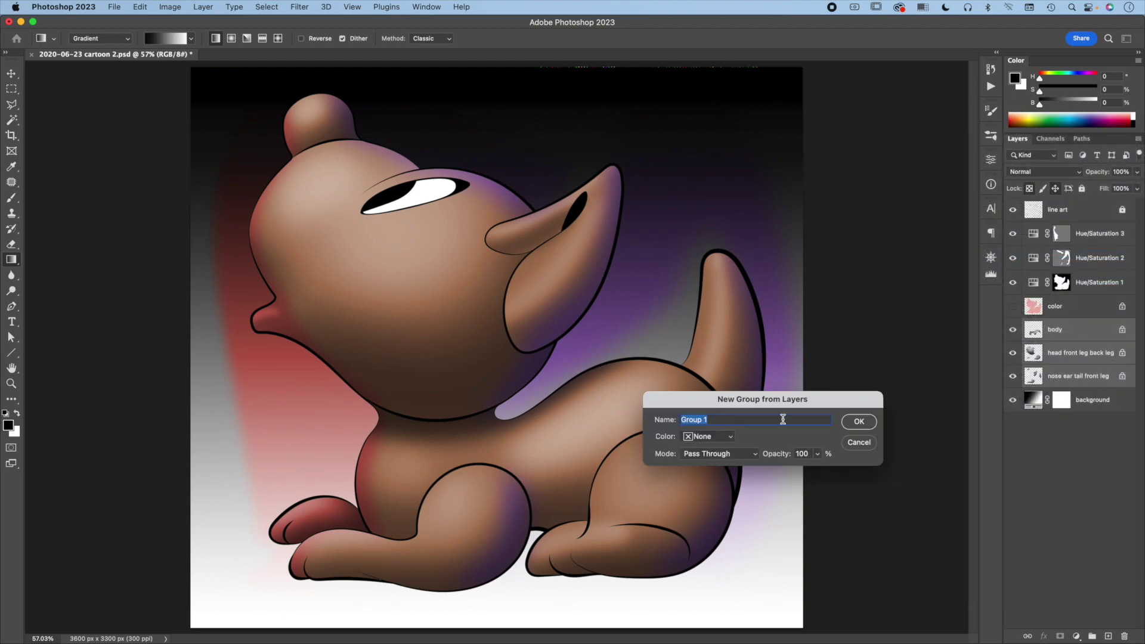
pyautogui.write('body')
pyautogui.press('Return')
pyautogui.moveTo(1089, 327); pyautogui.dragTo(1088, 298)
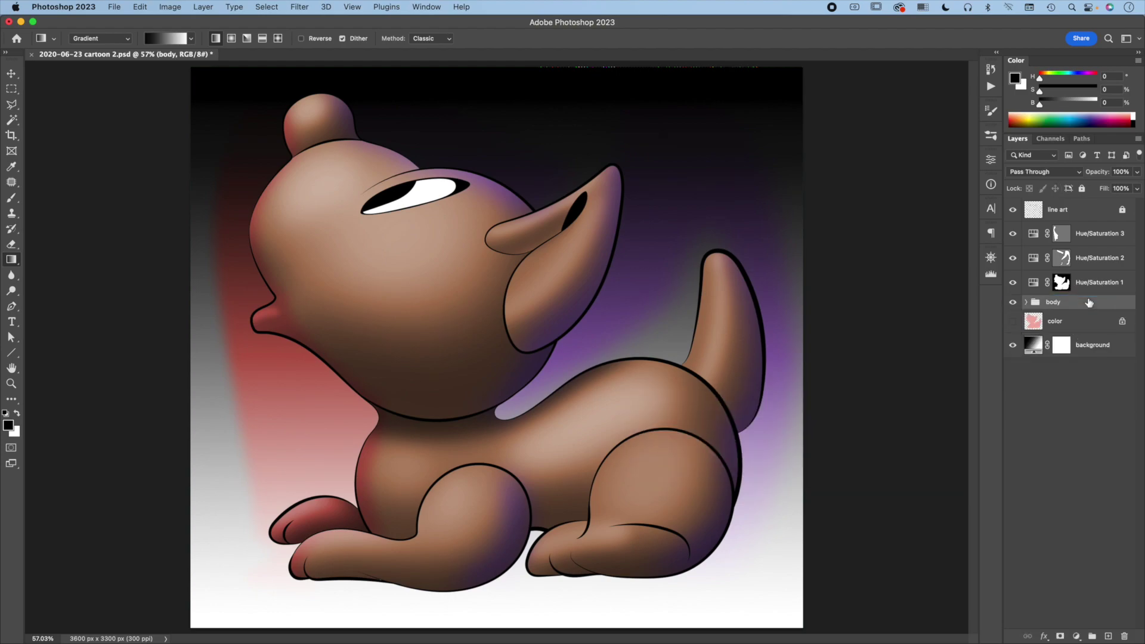
# Step: Clip Hue/Saturation 1, 2 and 3 to the body group, then select the background layer
pyautogui.click(1100, 285)
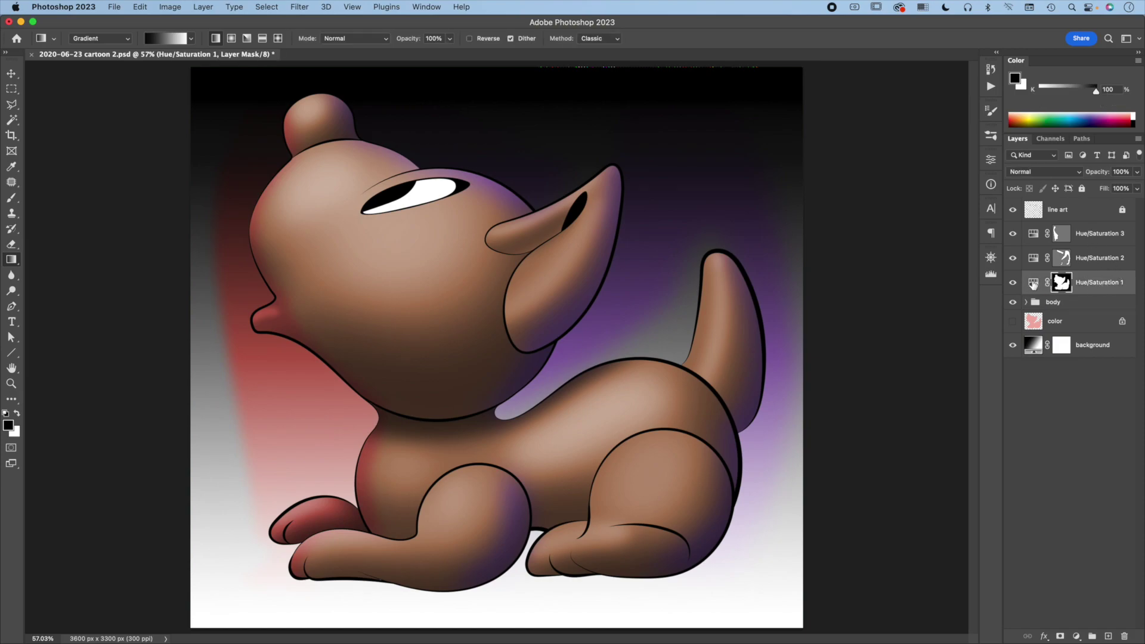
pyautogui.doubleClick(1034, 282)
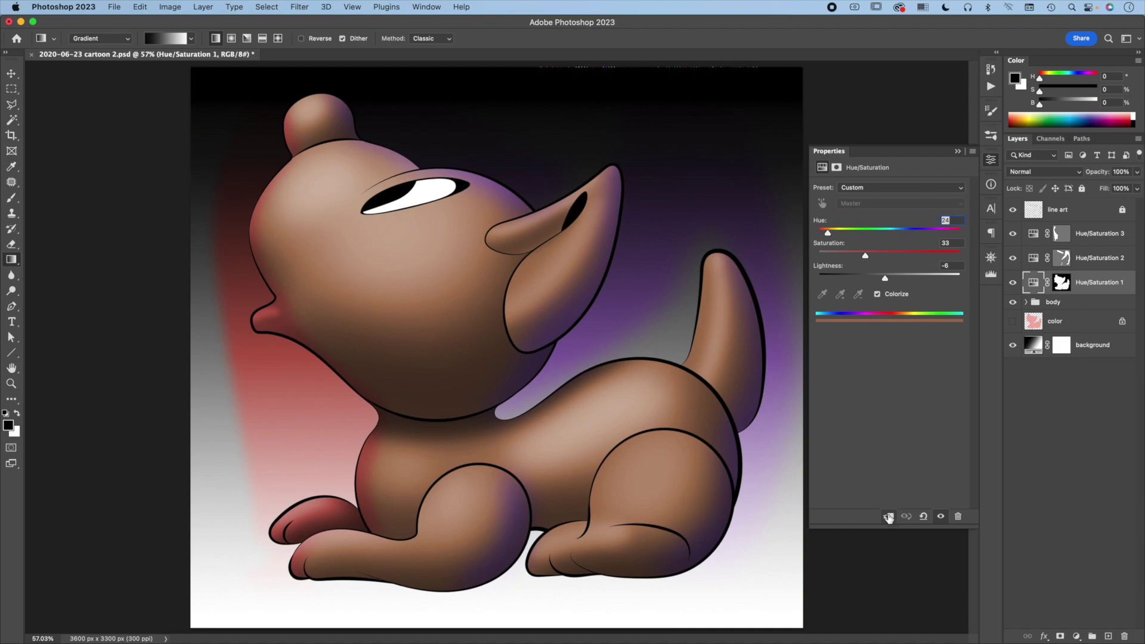
pyautogui.click(889, 517)
pyautogui.click(1033, 258)
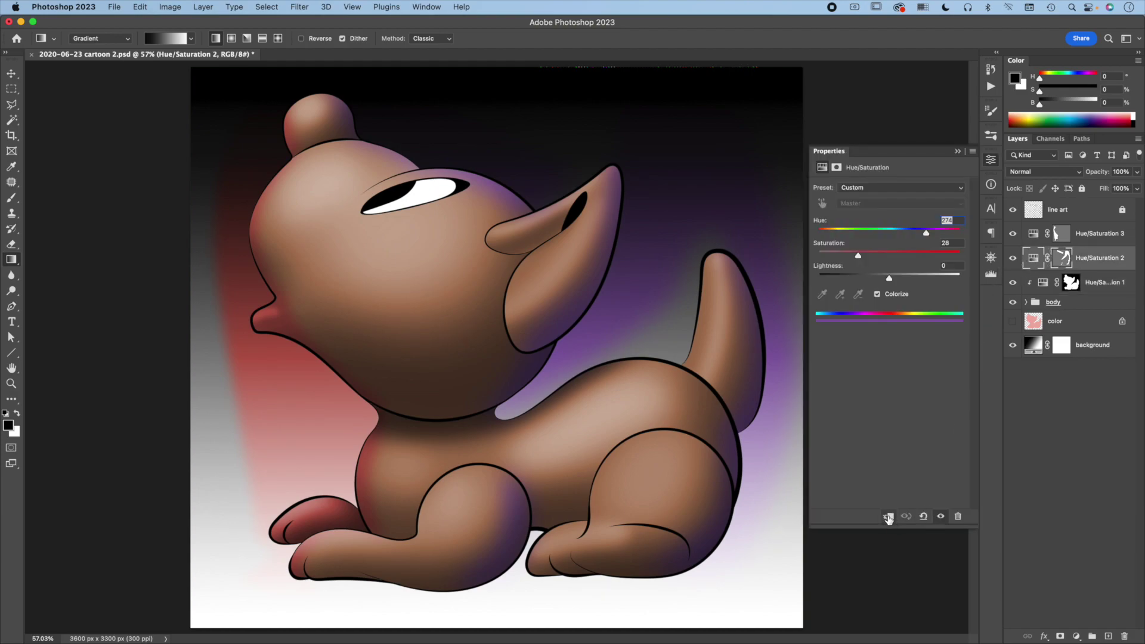
pyautogui.click(889, 517)
pyautogui.click(1033, 234)
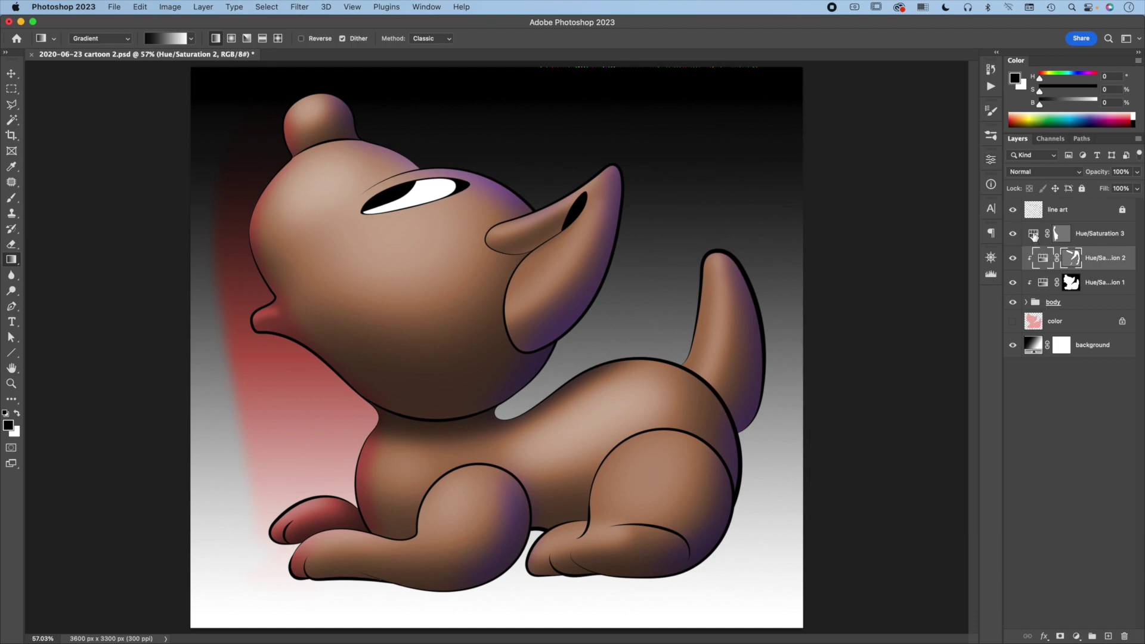
pyautogui.click(888, 517)
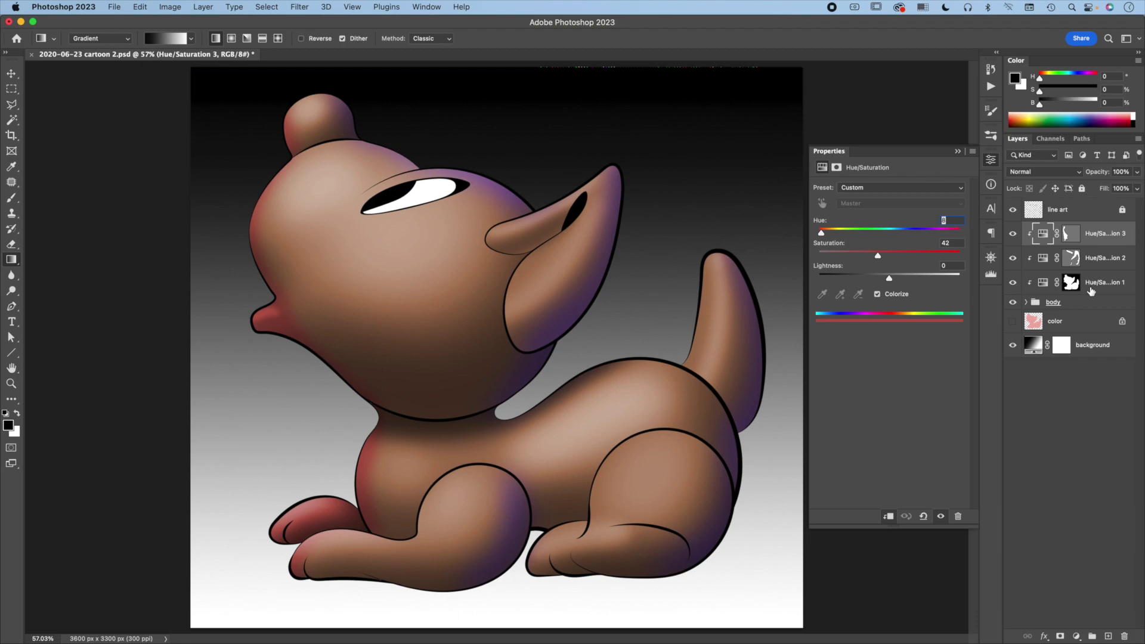
pyautogui.click(1062, 299)
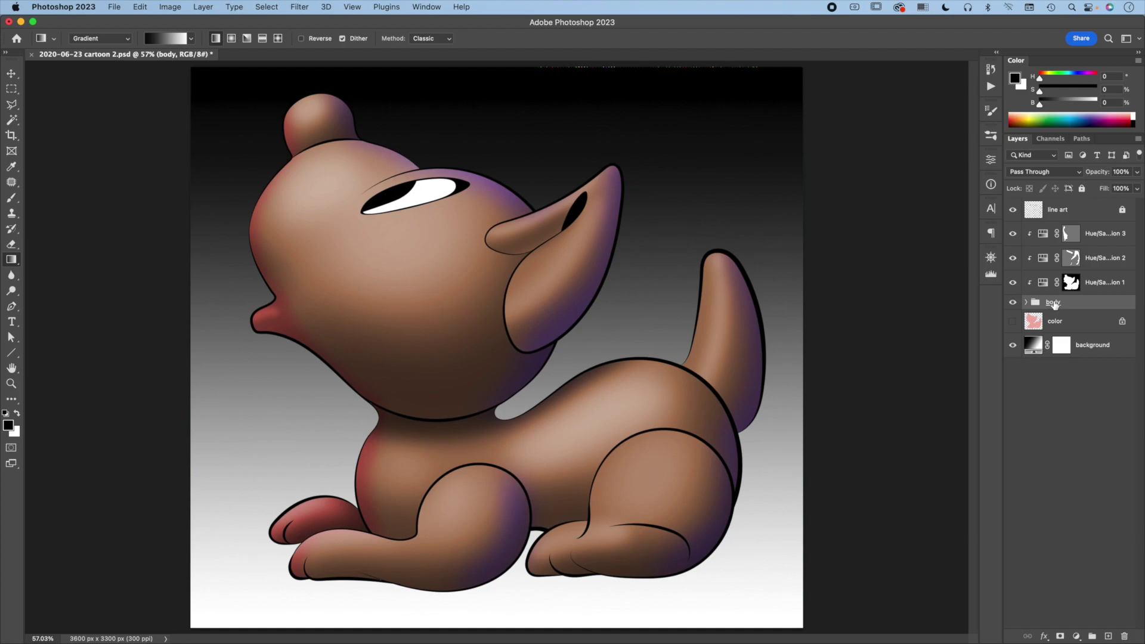
pyautogui.click(1053, 344)
pyautogui.press('p')
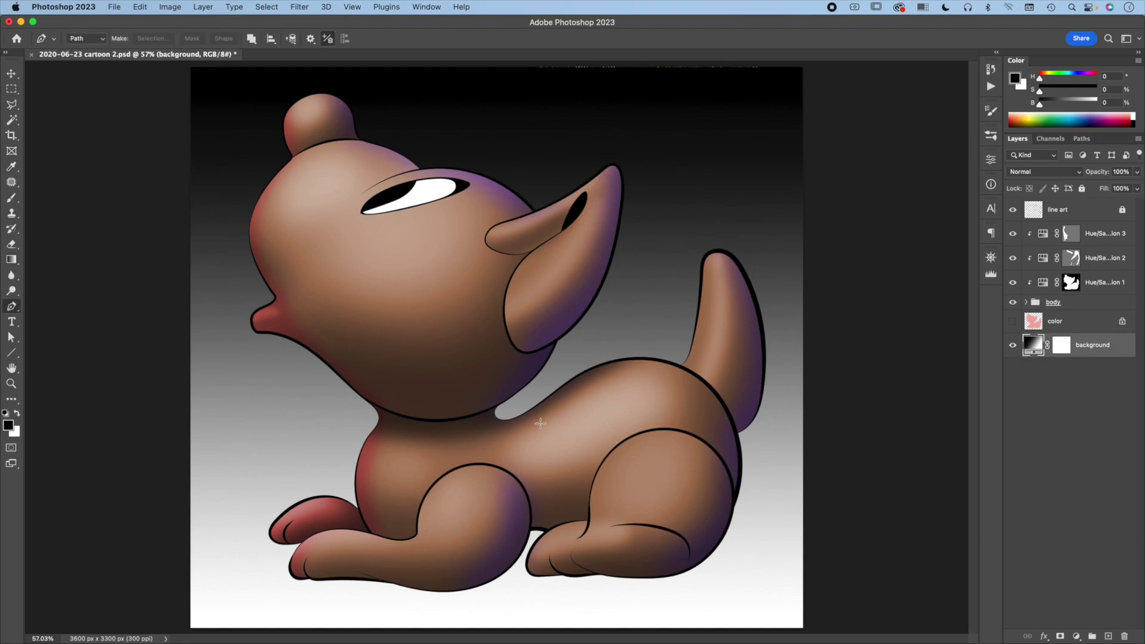
# Step: Draw a closed elliptical pen path on the ground beneath the dog's feet
pyautogui.moveTo(372, 521); pyautogui.dragTo(314, 524)
pyautogui.moveTo(360, 567); pyautogui.dragTo(551, 560)
pyautogui.moveTo(641, 586); pyautogui.dragTo(716, 588)
pyautogui.moveTo(797, 547); pyautogui.dragTo(835, 546)
pyautogui.moveTo(557, 510); pyautogui.dragTo(513, 511)
pyautogui.click(316, 525)
# Step: Flatten and tighten the shadow path's points so it hugs the ground under the paws
pyautogui.press('a')
pyautogui.click(360, 568)
pyautogui.moveTo(360, 568); pyautogui.dragTo(435, 594)
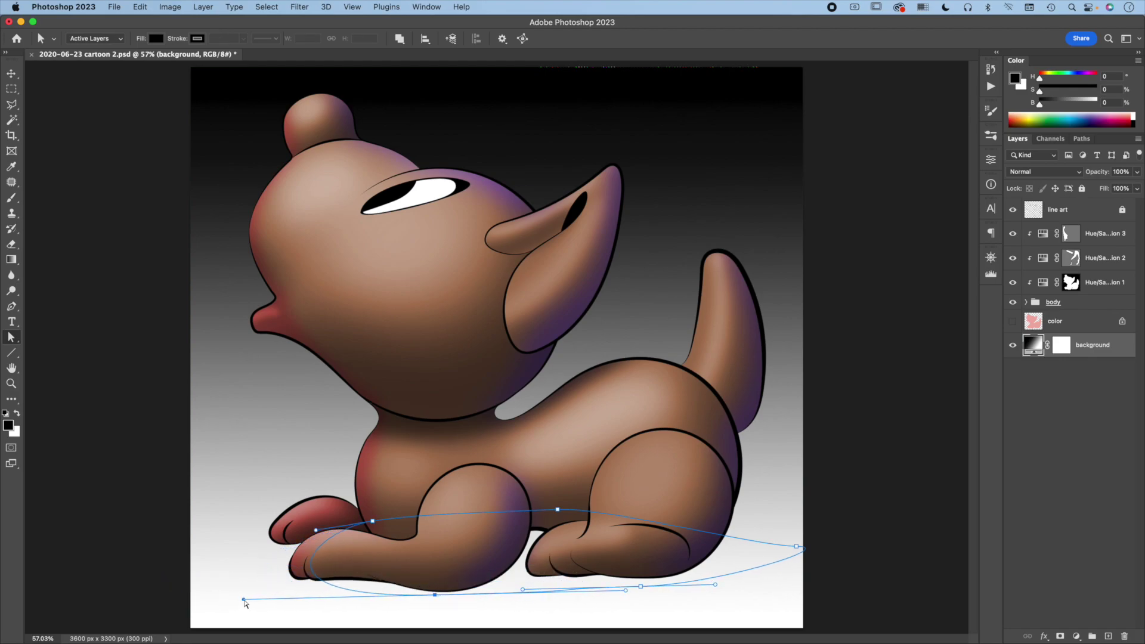
pyautogui.moveTo(373, 521); pyautogui.dragTo(372, 504)
pyautogui.moveTo(796, 546); pyautogui.dragTo(781, 538)
pyautogui.moveTo(626, 595); pyautogui.dragTo(558, 588)
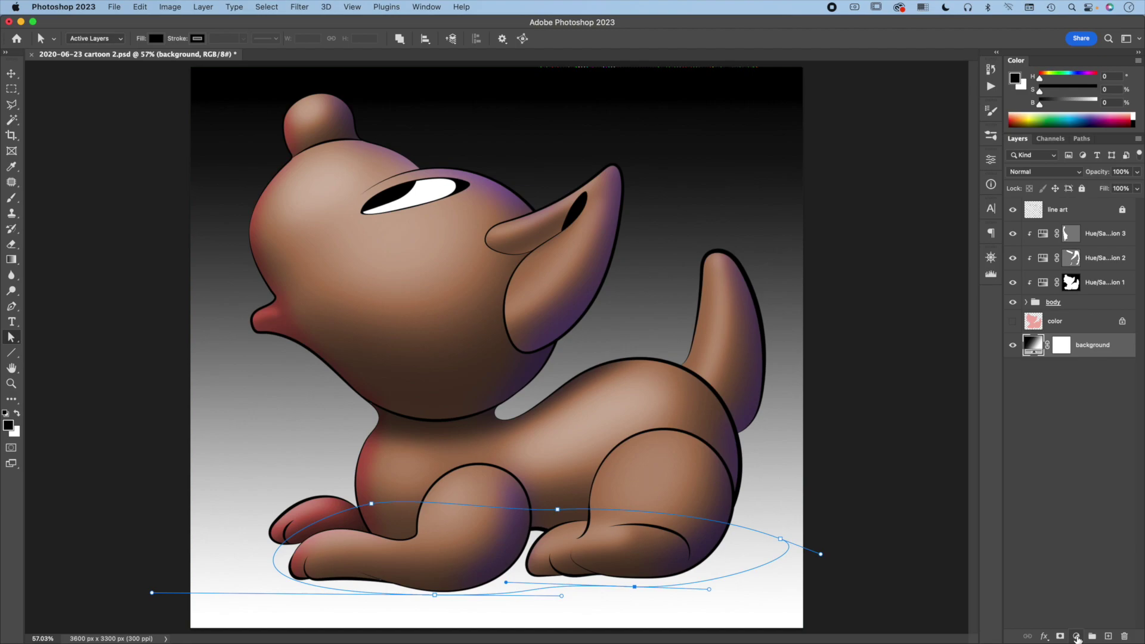
# Step: Add a Levels adjustment on the shadow path, lower its output white, and feather it about 27 px
pyautogui.click(1077, 637)
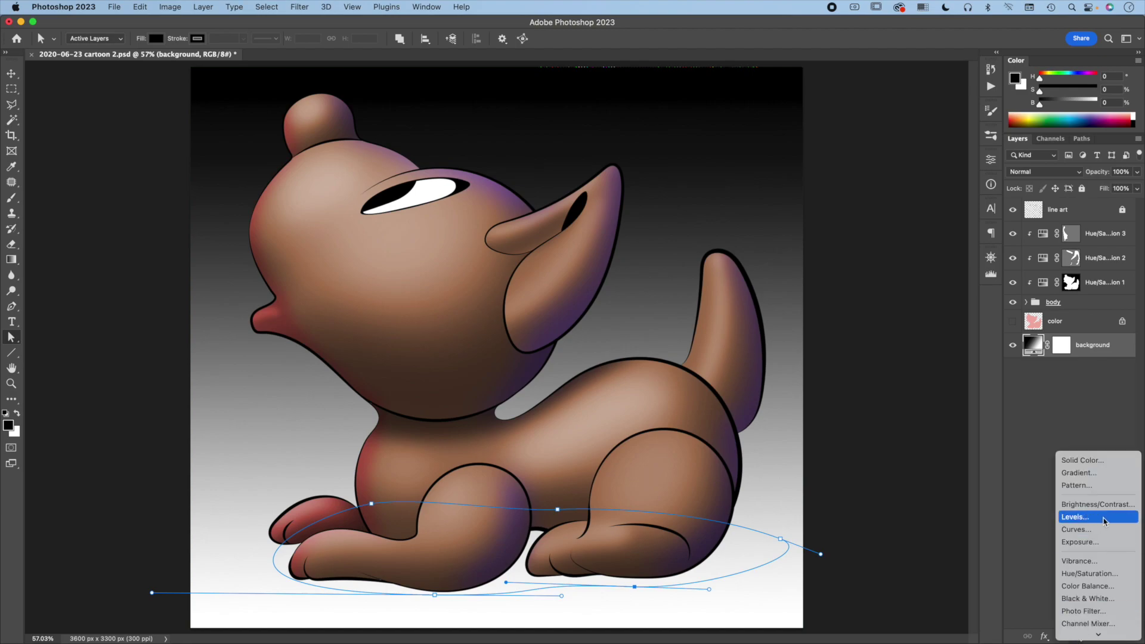
pyautogui.click(1113, 516)
pyautogui.moveTo(962, 309)
pyautogui.mouseDown()
pyautogui.moveTo(901, 310)
pyautogui.moveTo(914, 311)
pyautogui.mouseUp()
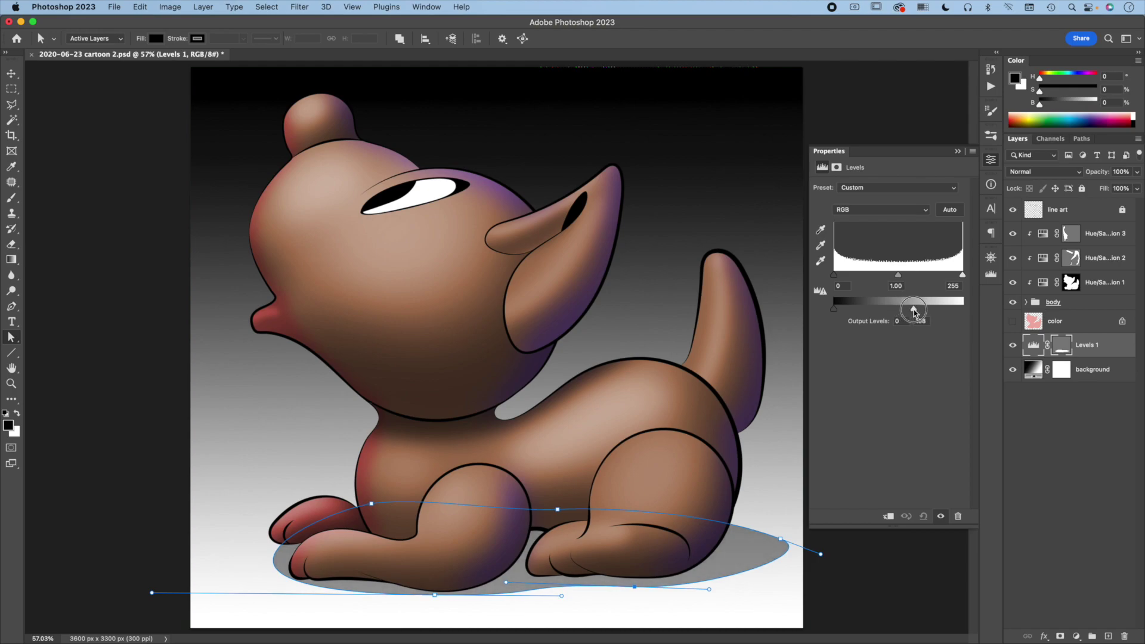
pyautogui.click(836, 167)
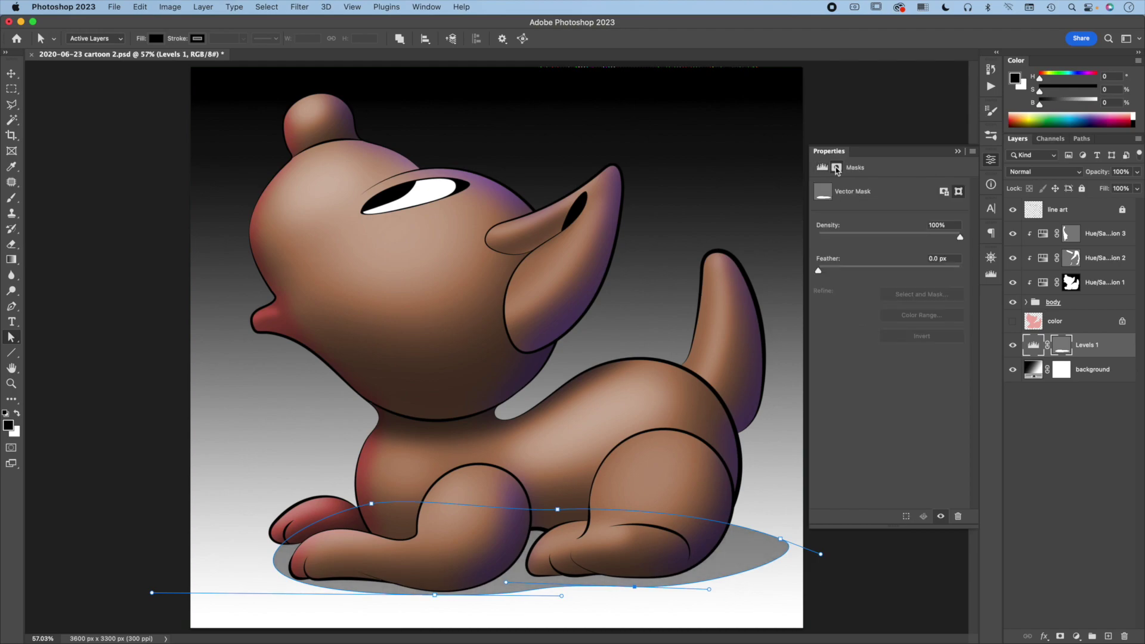
pyautogui.moveTo(818, 270); pyautogui.dragTo(889, 272)
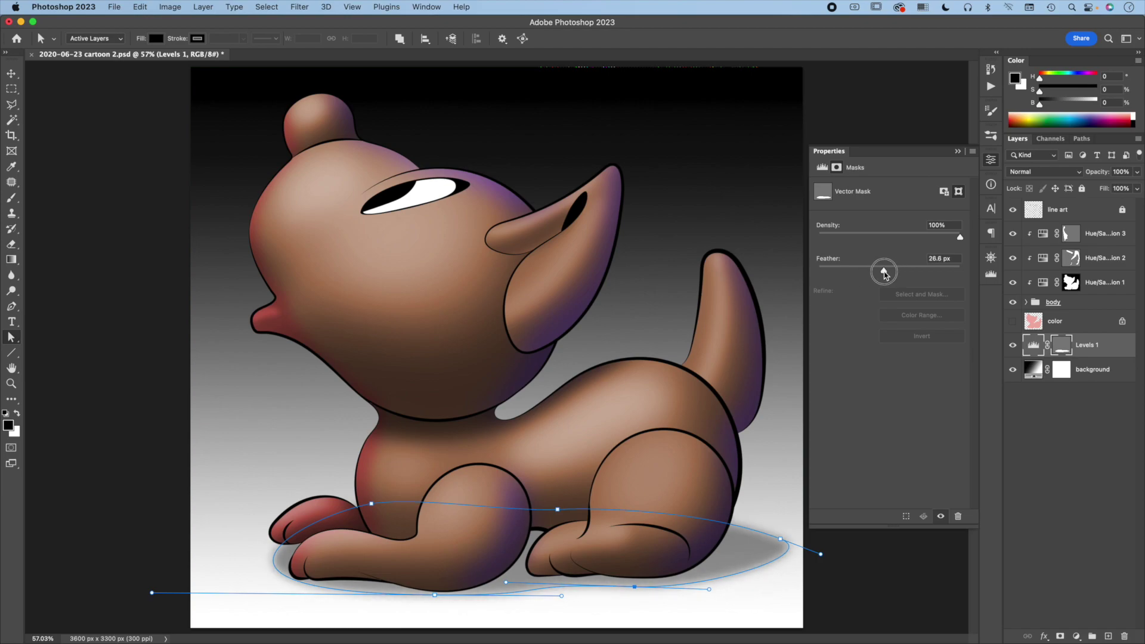
pyautogui.click(823, 168)
pyautogui.moveTo(913, 309); pyautogui.dragTo(886, 309)
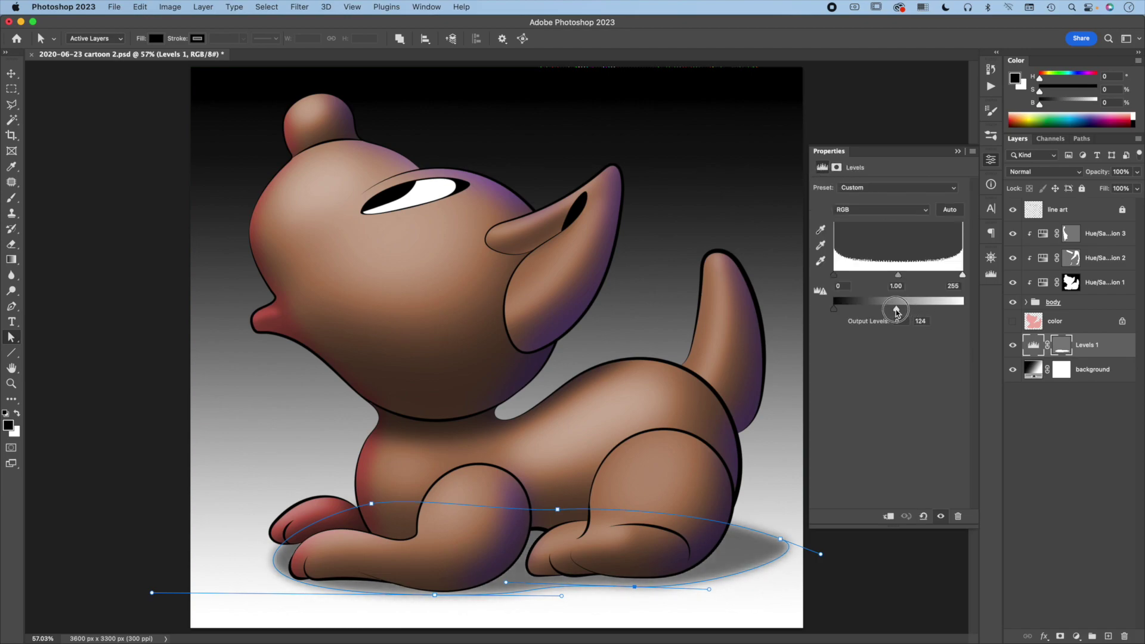
pyautogui.click(1067, 414)
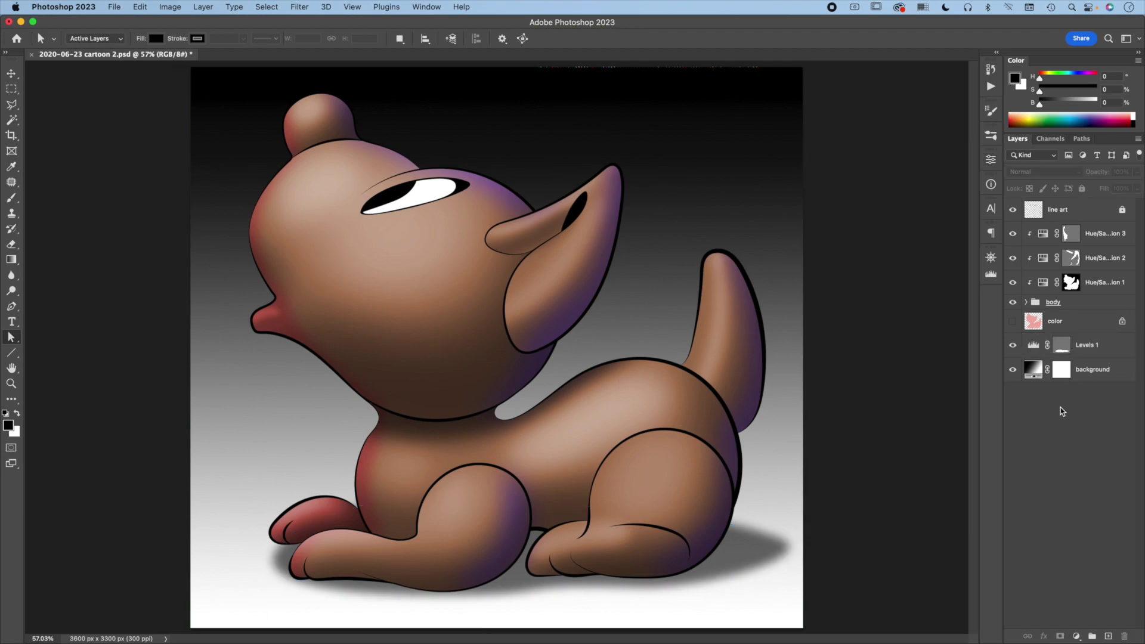
pyautogui.click(1074, 257)
# Step: Reshape the Hue/Saturation 2 shading outline along the legs and neck
pyautogui.click(720, 427)
pyautogui.moveTo(719, 426)
pyautogui.mouseDown()
pyautogui.moveTo(664, 553)
pyautogui.moveTo(477, 572)
pyautogui.mouseUp()
pyautogui.moveTo(523, 347); pyautogui.dragTo(525, 351)
pyautogui.click(339, 116)
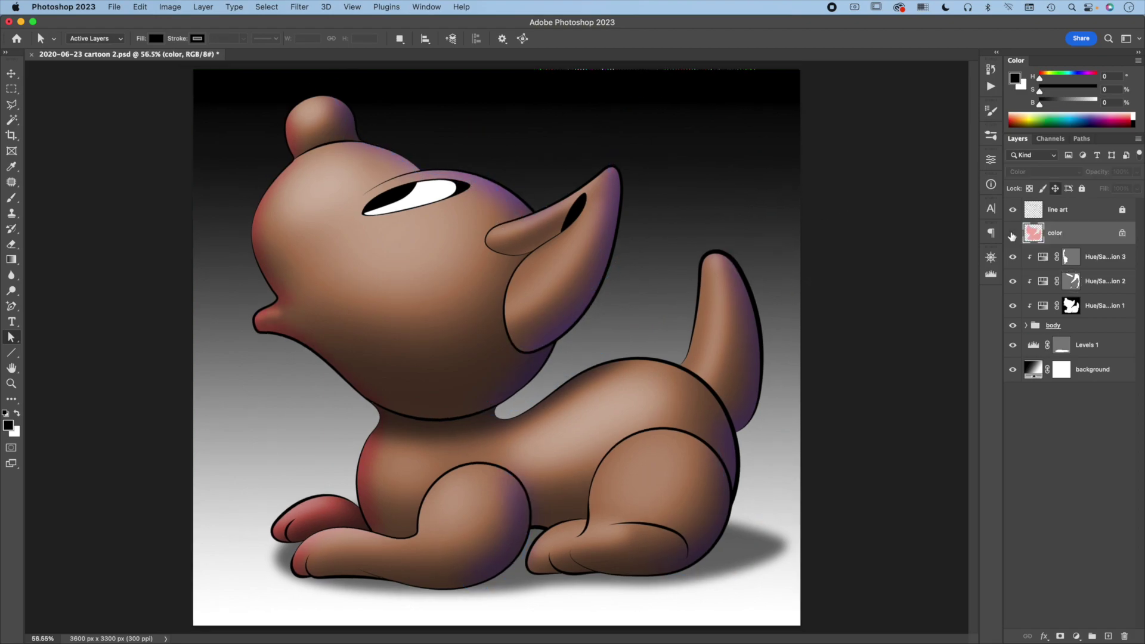
# Step: Show the color layer and brush purple down the tail and rear haunch
pyautogui.click(1012, 234)
pyautogui.press('b')
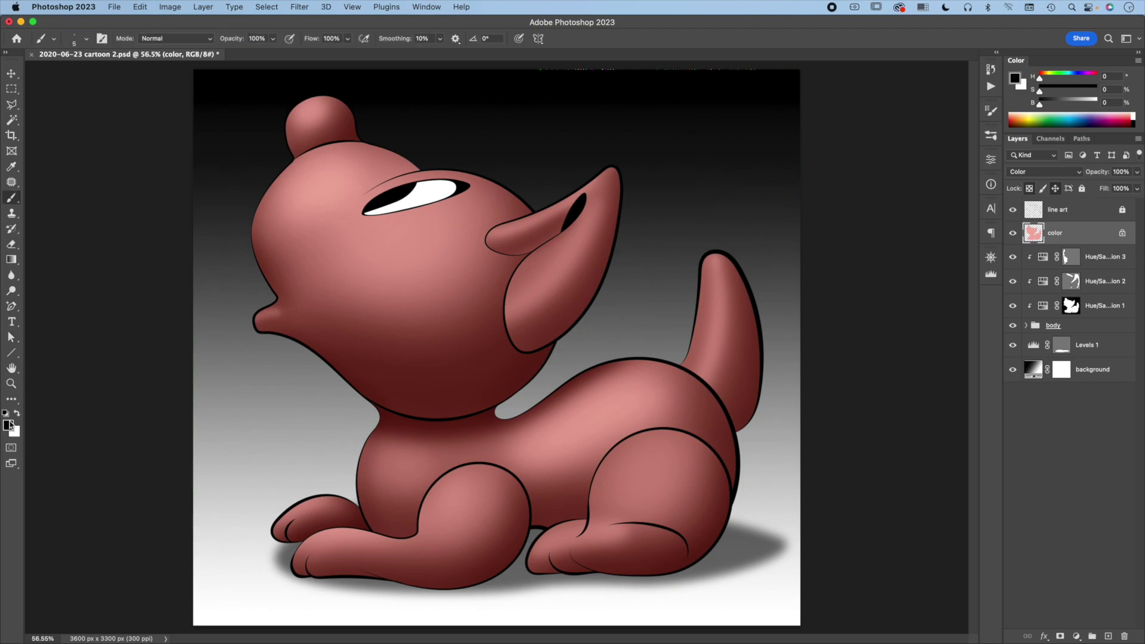
pyautogui.click(9, 425)
pyautogui.click(881, 346)
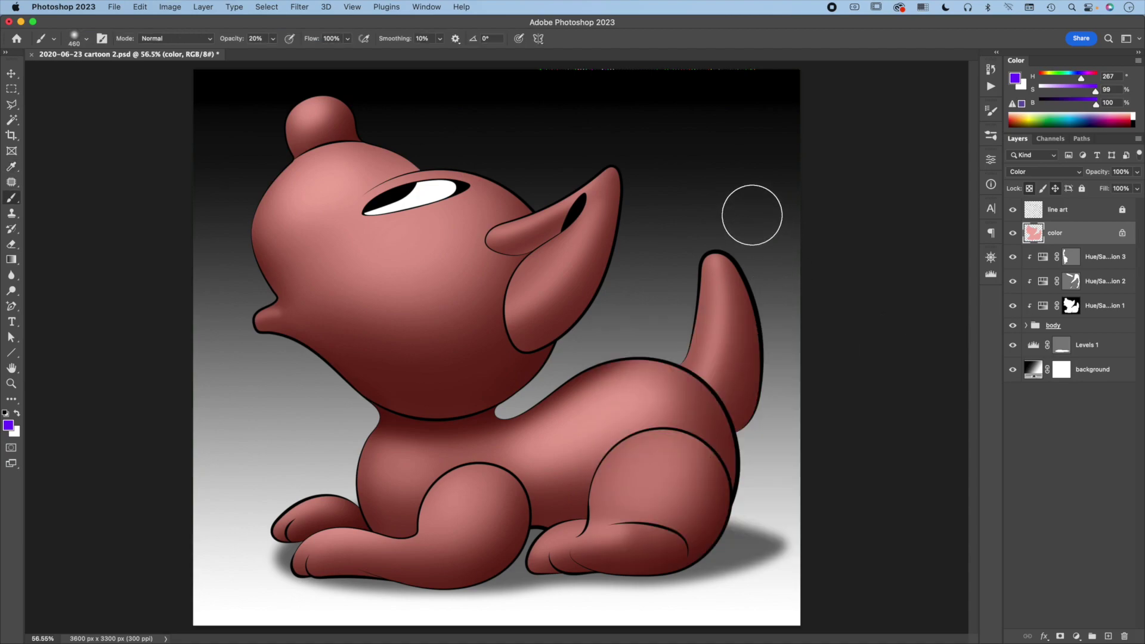
pyautogui.moveTo(749, 235); pyautogui.dragTo(614, 614)
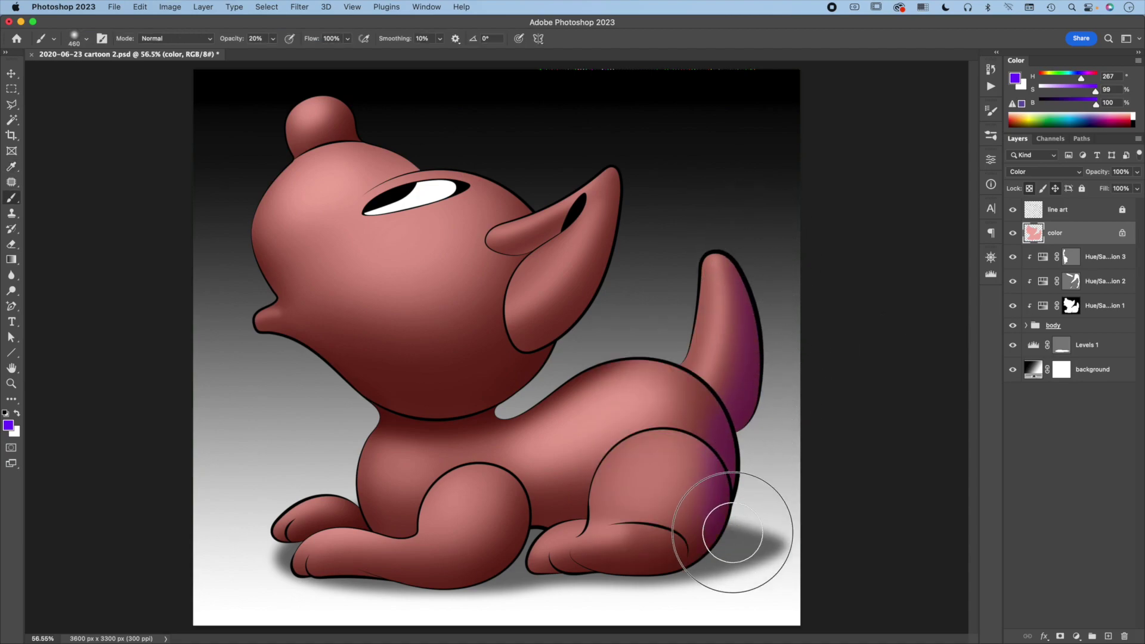